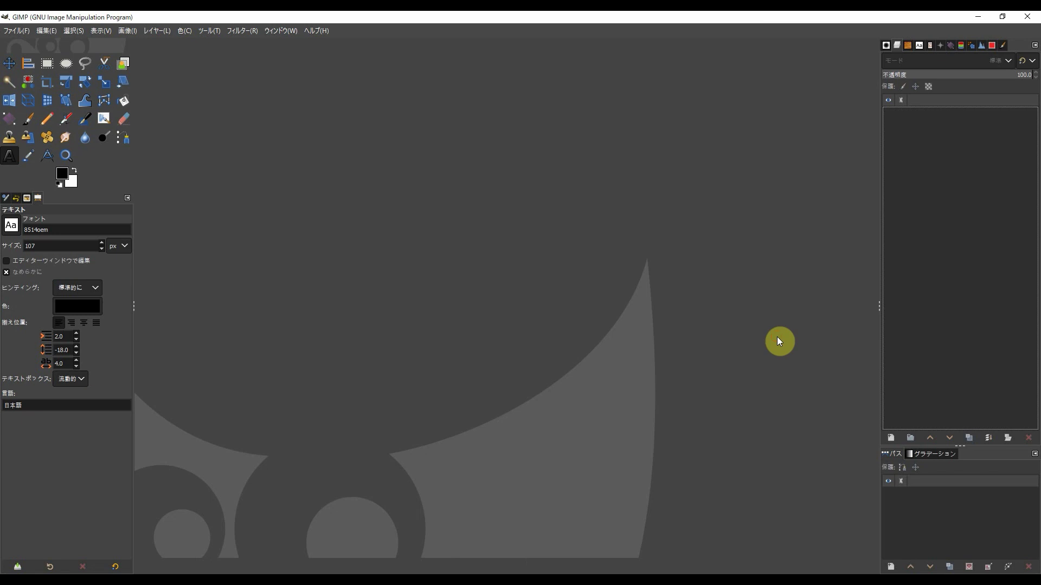
Create a new blank A4 portrait image at 300 ppi (2480 × 3508 px) and zoom in
{"action": "left_click", "coordinate": [17, 36]}
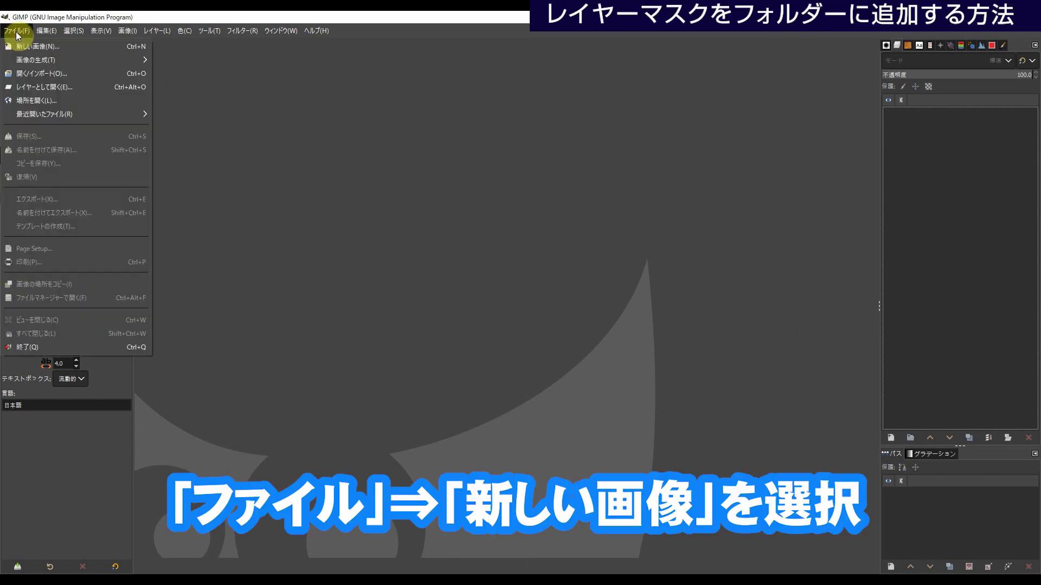
{"action": "left_click", "coordinate": [64, 47]}
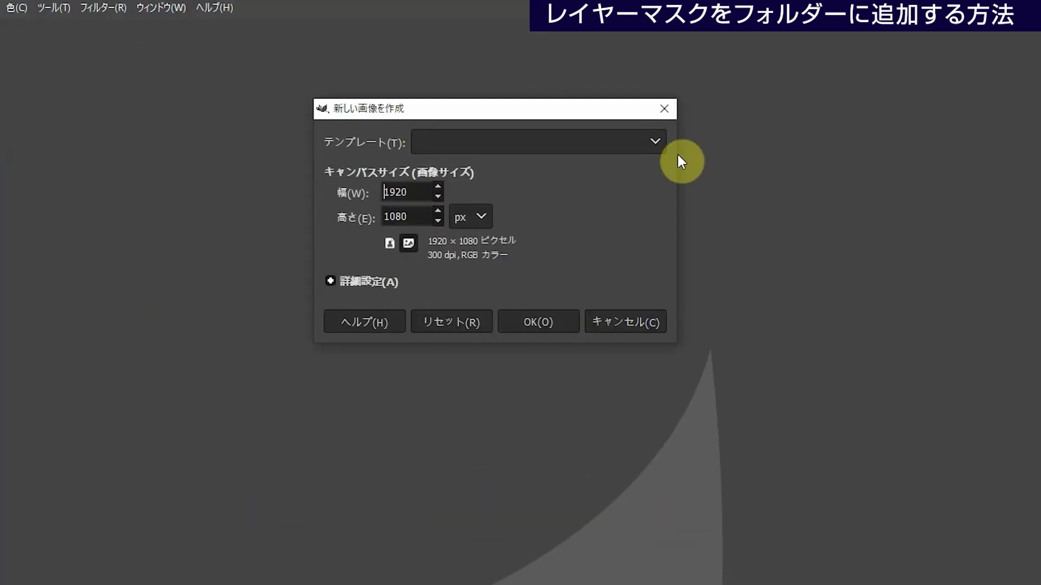
{"action": "left_click", "coordinate": [655, 142]}
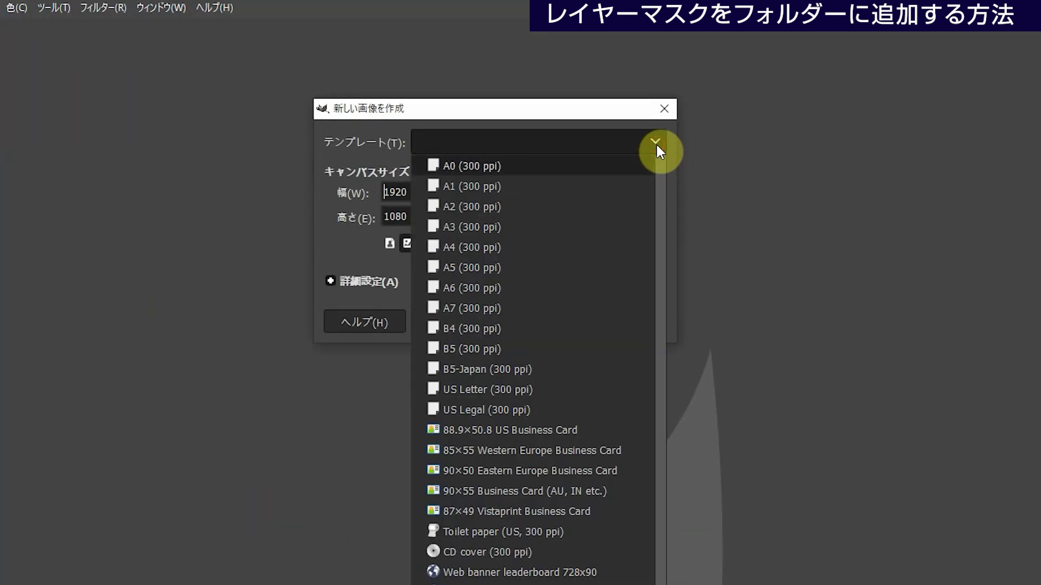
{"action": "left_click", "coordinate": [557, 249]}
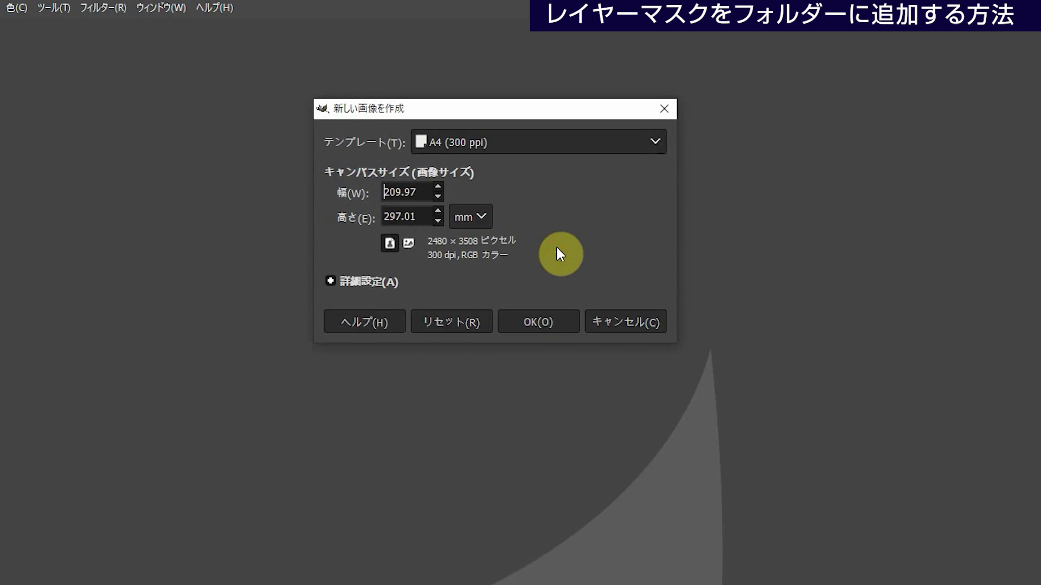
{"action": "left_click", "coordinate": [547, 317]}
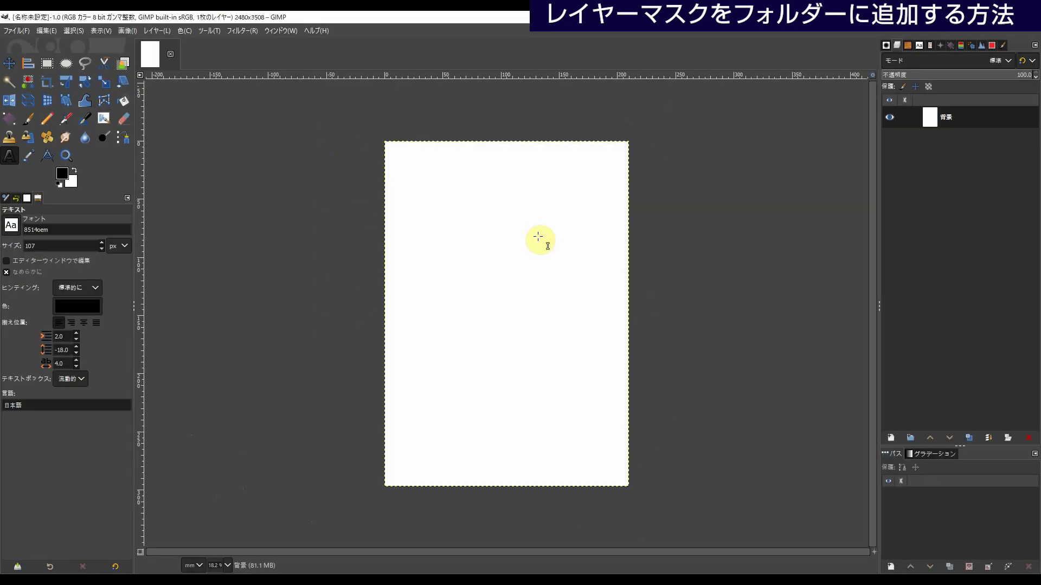
{"action": "key", "text": "plus"}
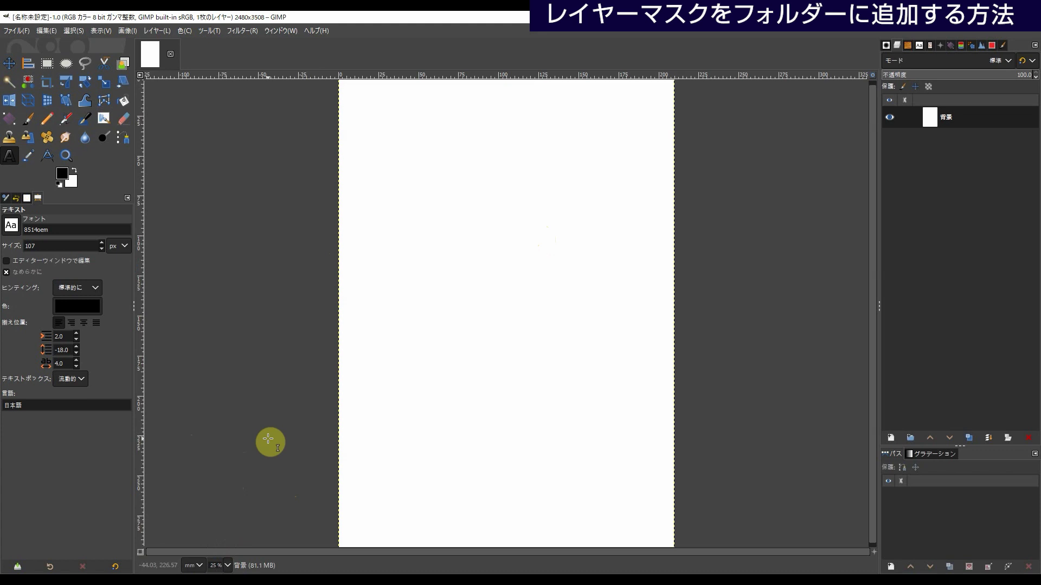
{"action": "left_click", "coordinate": [125, 31]}
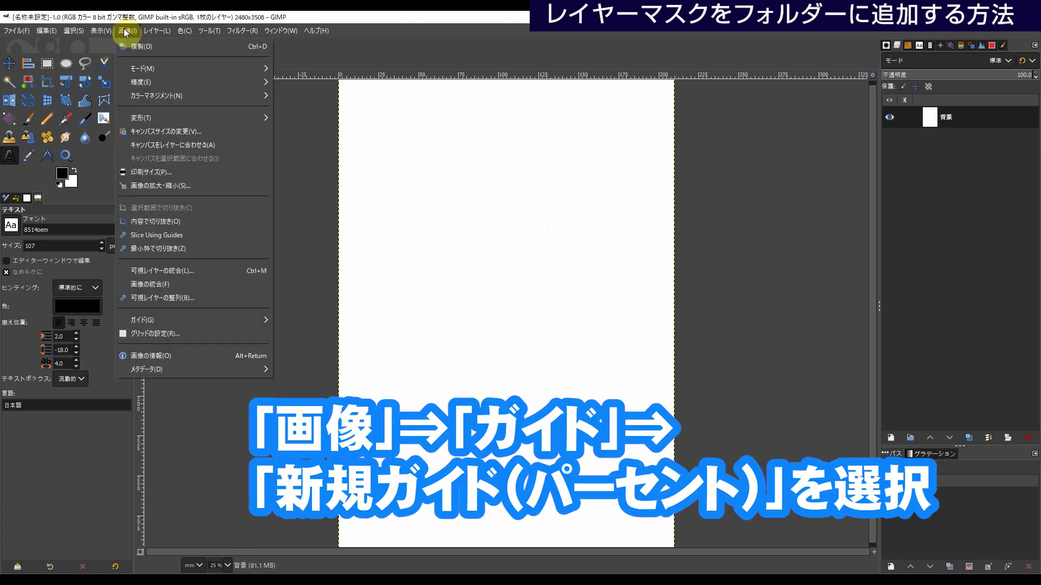
{"action": "mouse_move", "coordinate": [195, 320]}
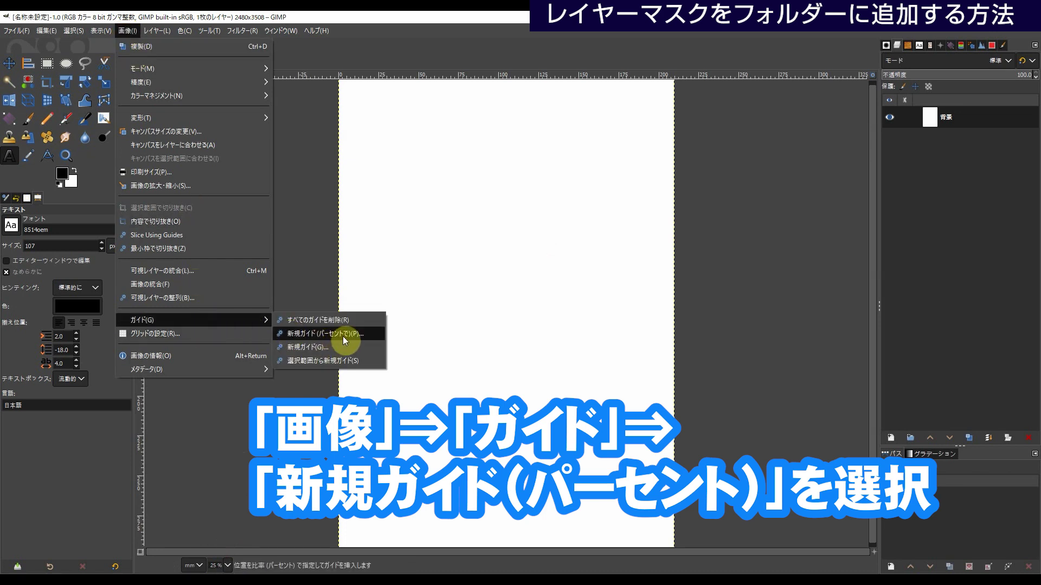
Add a horizontal guide and a vertical guide, each at 50%, crossing at the page centre
{"action": "left_click", "coordinate": [363, 336]}
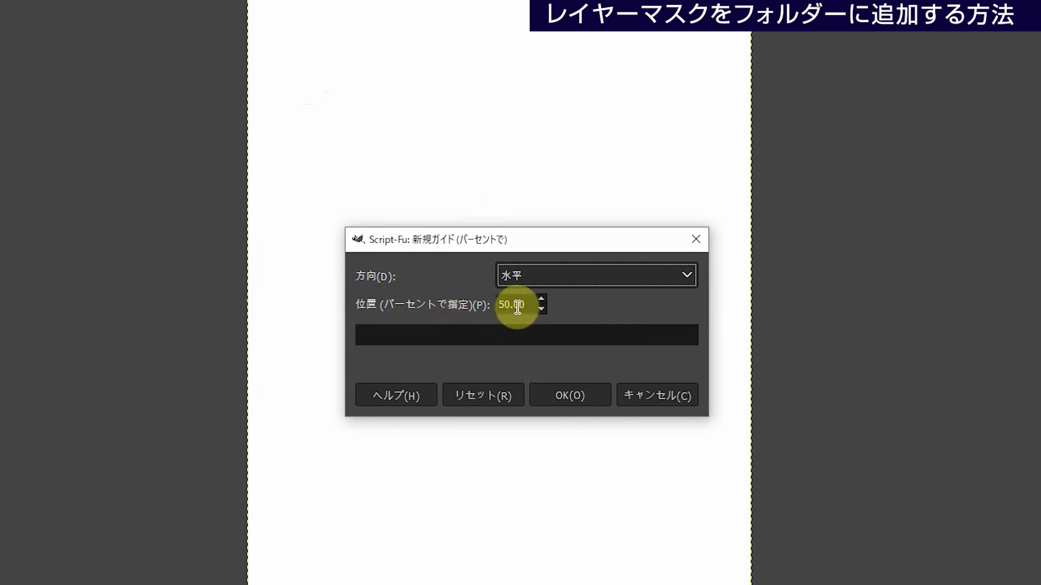
{"action": "left_click", "coordinate": [583, 395]}
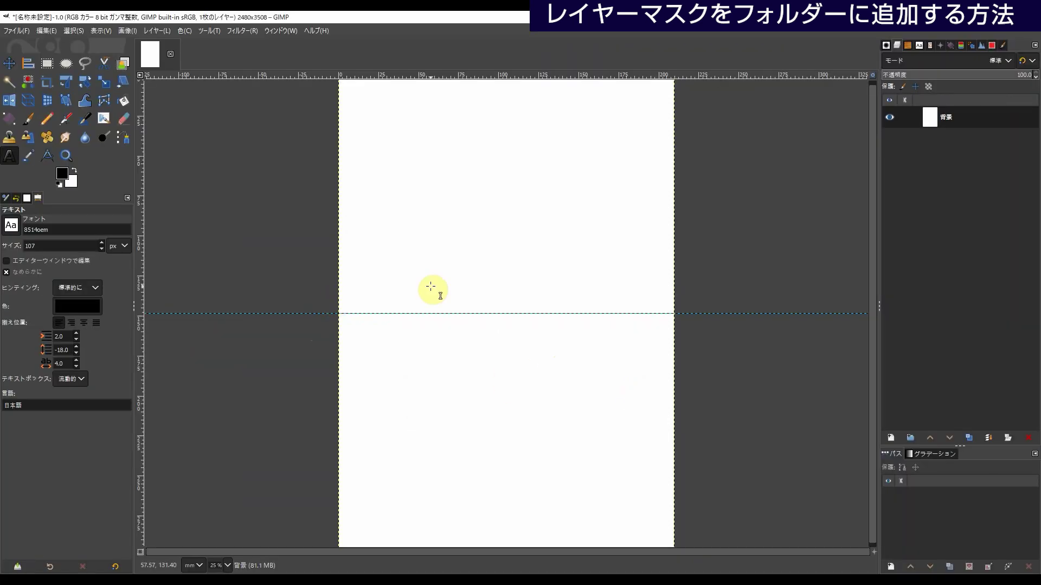
{"action": "left_click", "coordinate": [123, 31]}
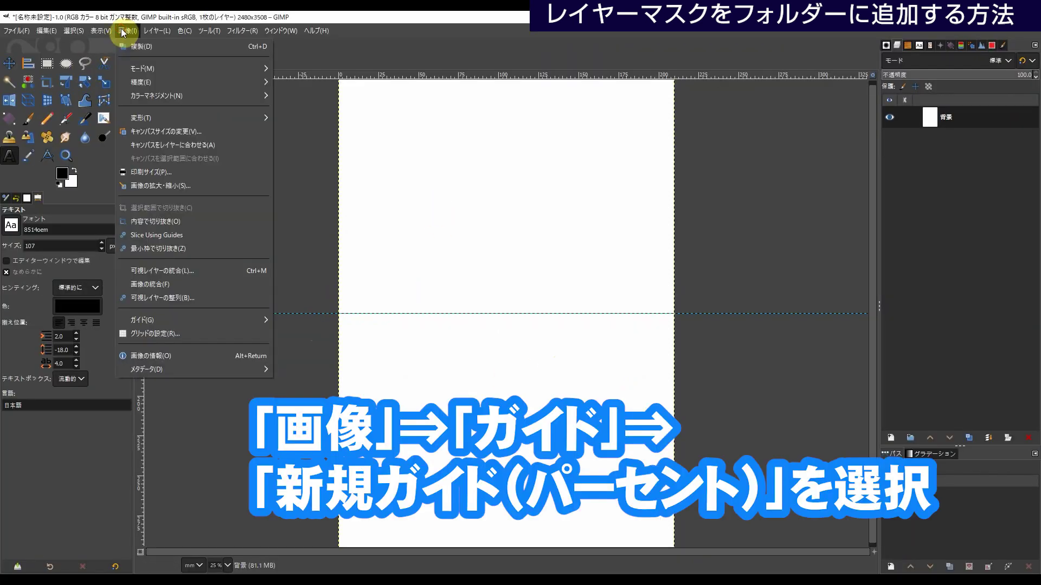
{"action": "mouse_move", "coordinate": [196, 320]}
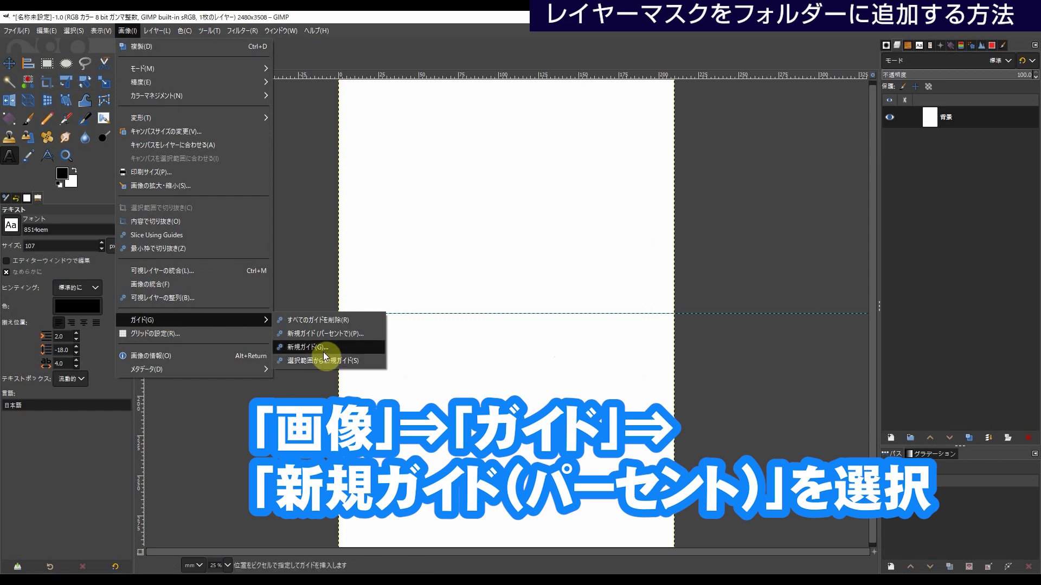
{"action": "left_click", "coordinate": [361, 333]}
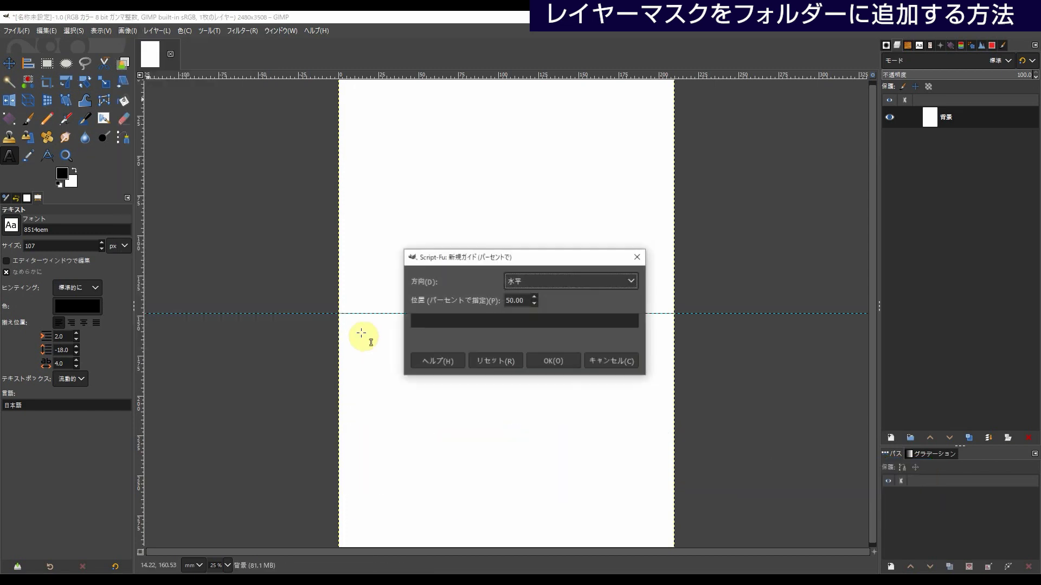
{"action": "left_click", "coordinate": [548, 276]}
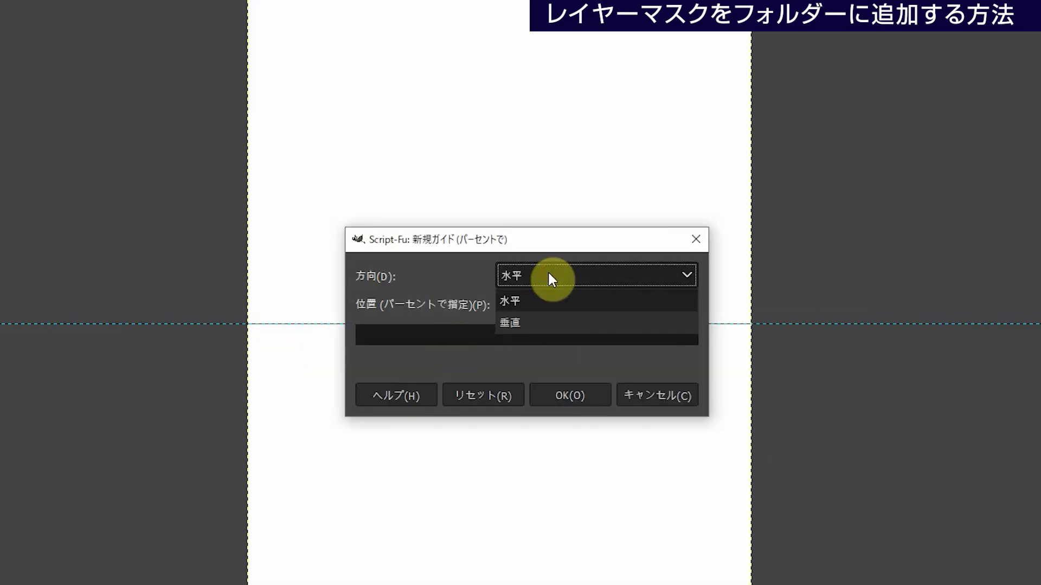
{"action": "left_click", "coordinate": [529, 324]}
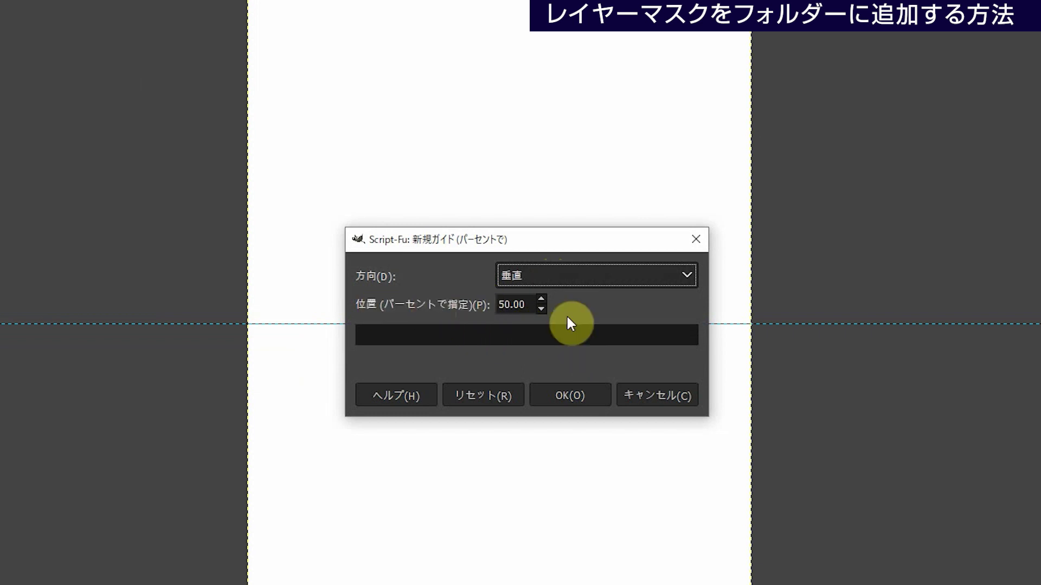
{"action": "left_click", "coordinate": [563, 399]}
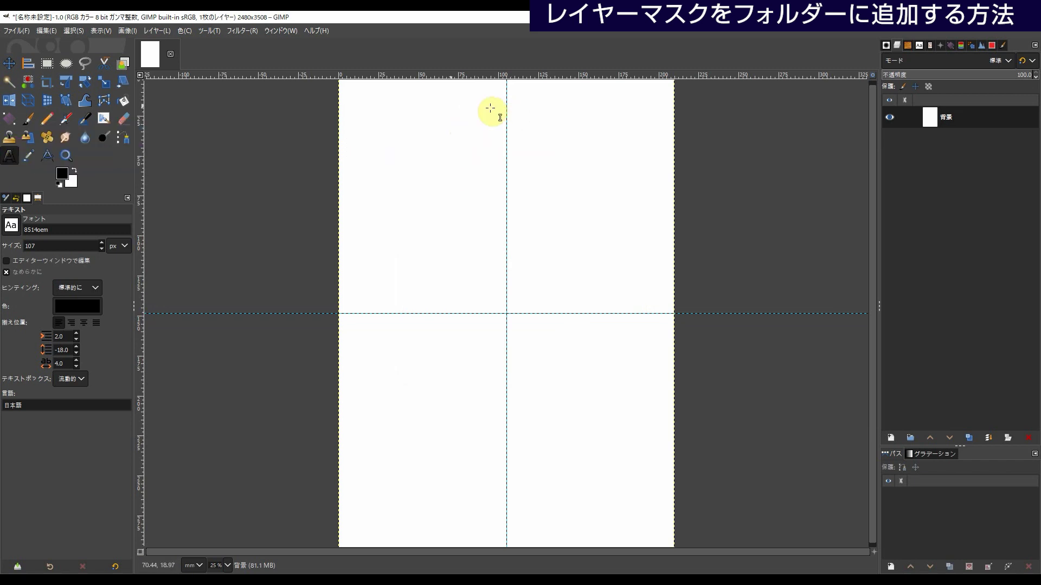
{"action": "left_click", "coordinate": [458, 149]}
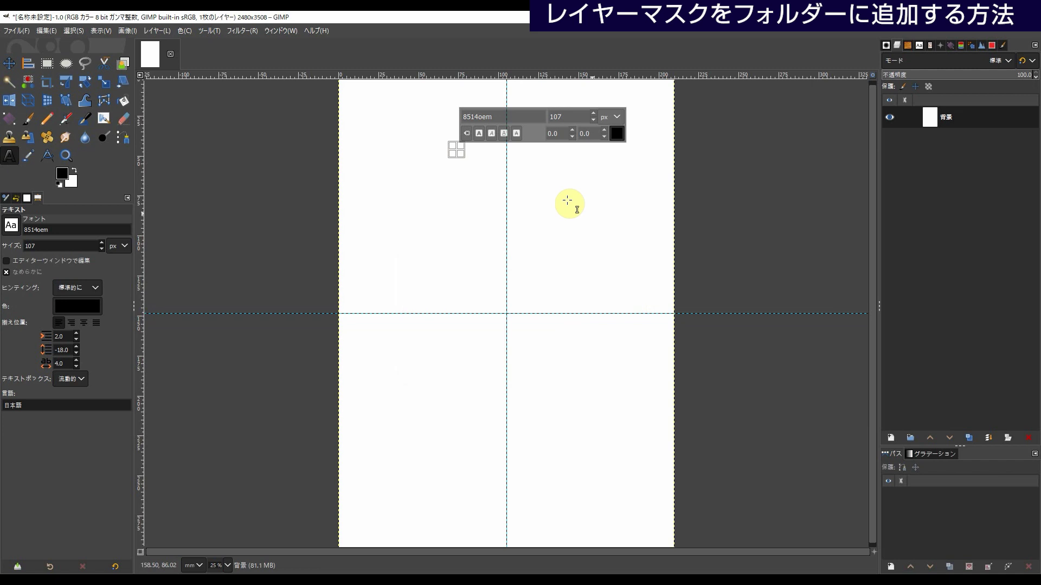
Type the heading 'MENU' in gold Adobe Caslon Pro Bold Italic
{"action": "type", "text": "M"}
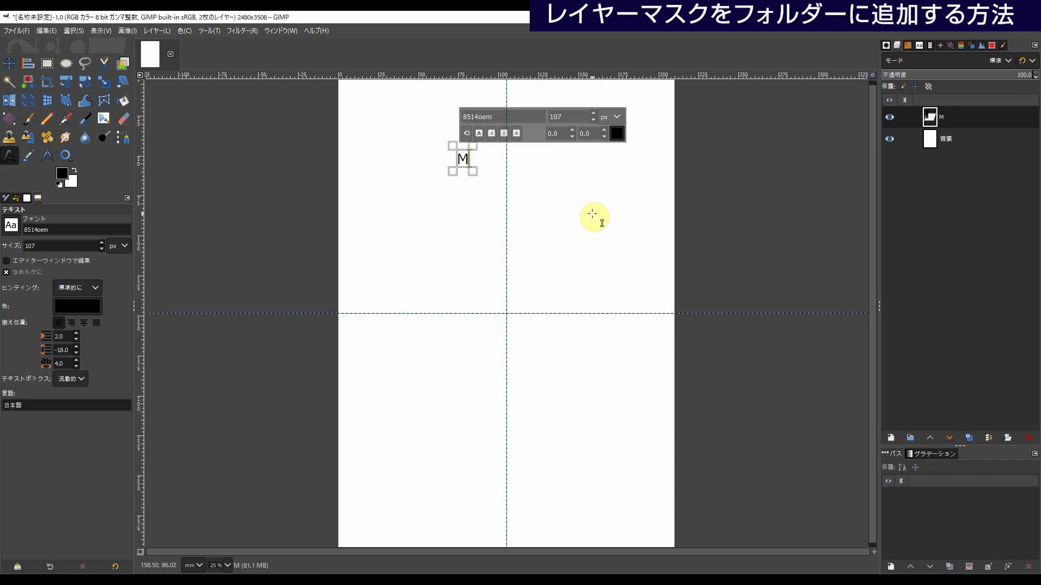
{"action": "type", "text": "ENU"}
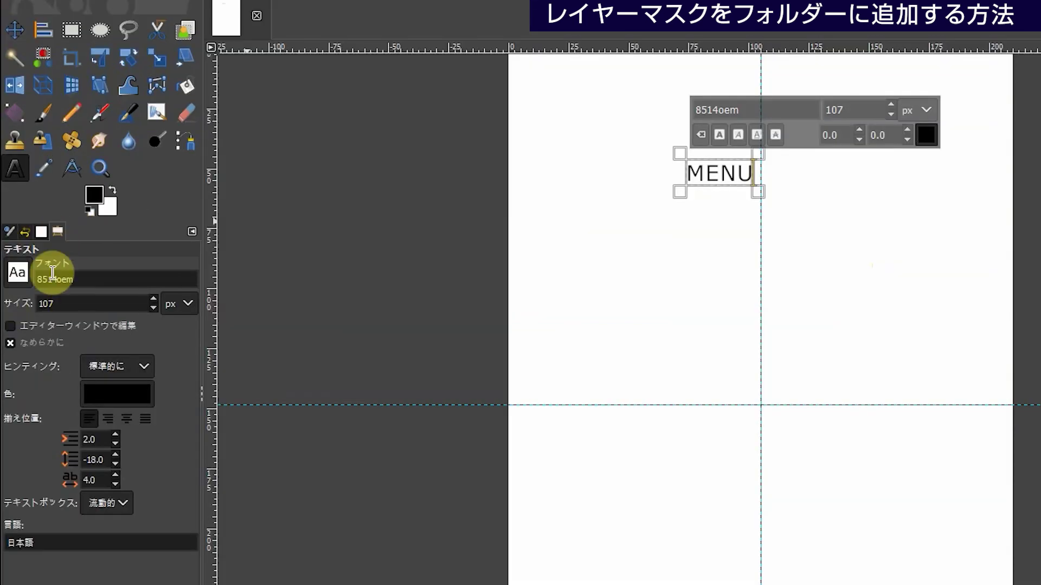
{"action": "left_click", "coordinate": [13, 225]}
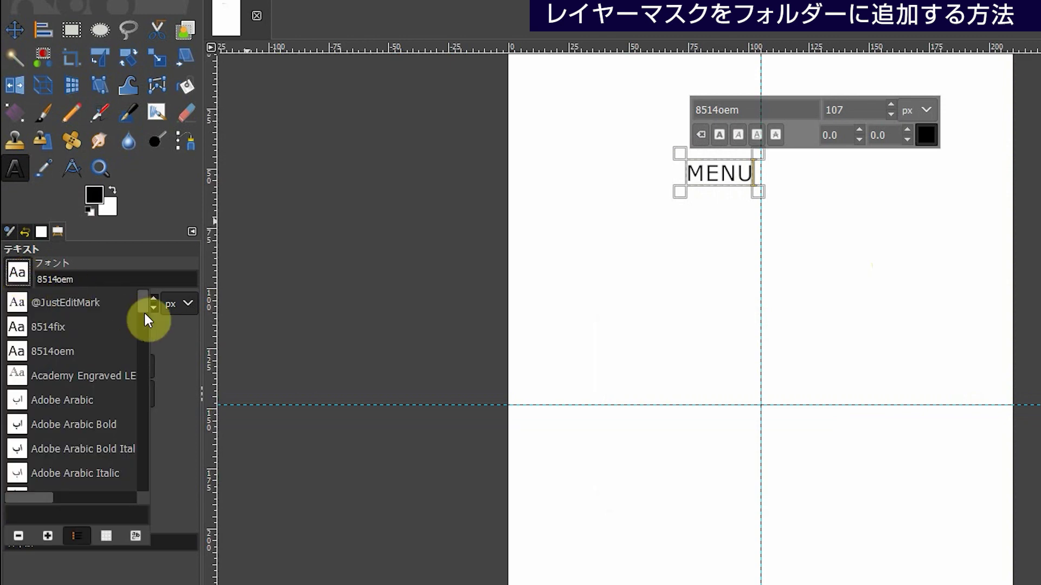
{"action": "scroll", "coordinate": [144, 301], "scroll_direction": "down", "scroll_amount": 3}
{"action": "scroll", "coordinate": [142, 309], "scroll_direction": "down", "scroll_amount": 3}
{"action": "scroll", "coordinate": [141, 304], "scroll_direction": "up", "scroll_amount": 3}
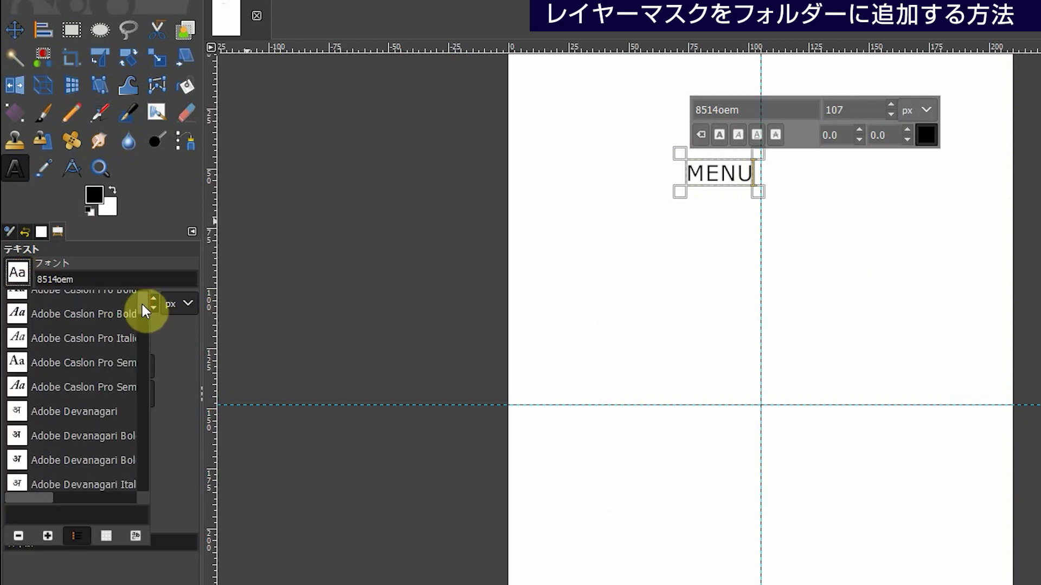
{"action": "left_click", "coordinate": [40, 314]}
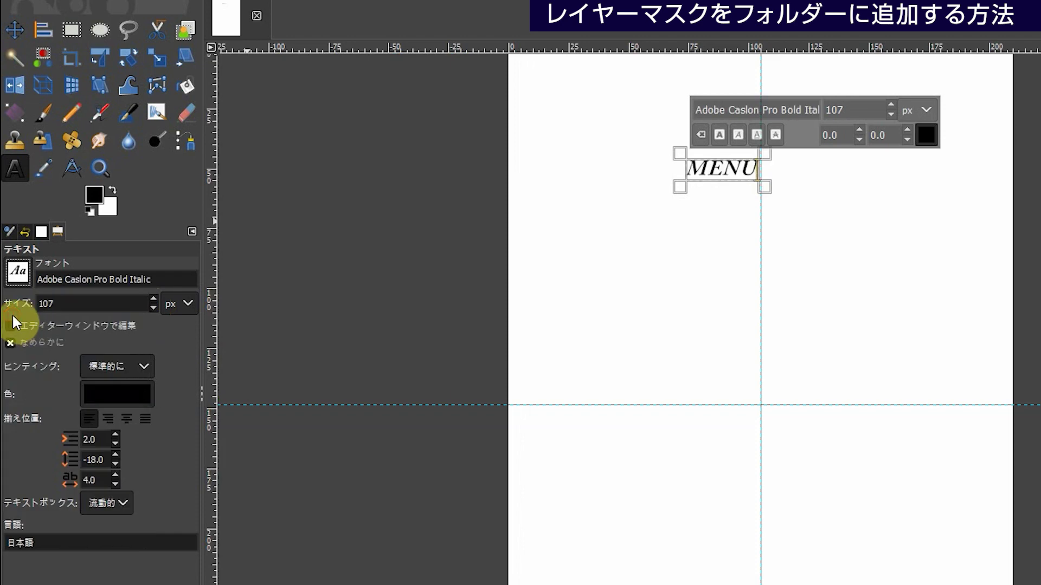
{"action": "left_click", "coordinate": [113, 394]}
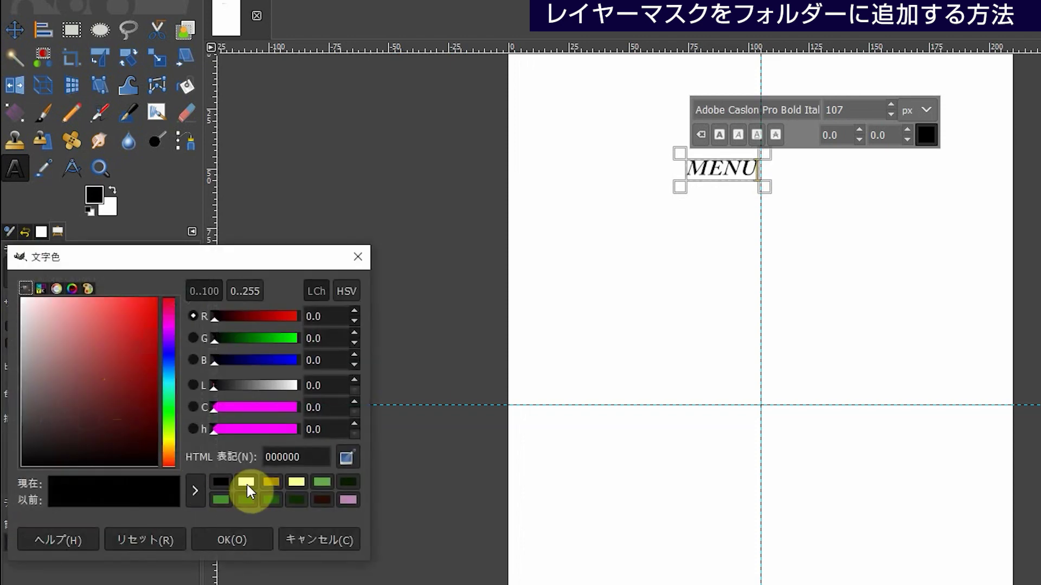
{"action": "left_click", "coordinate": [271, 482]}
{"action": "left_click", "coordinate": [251, 541]}
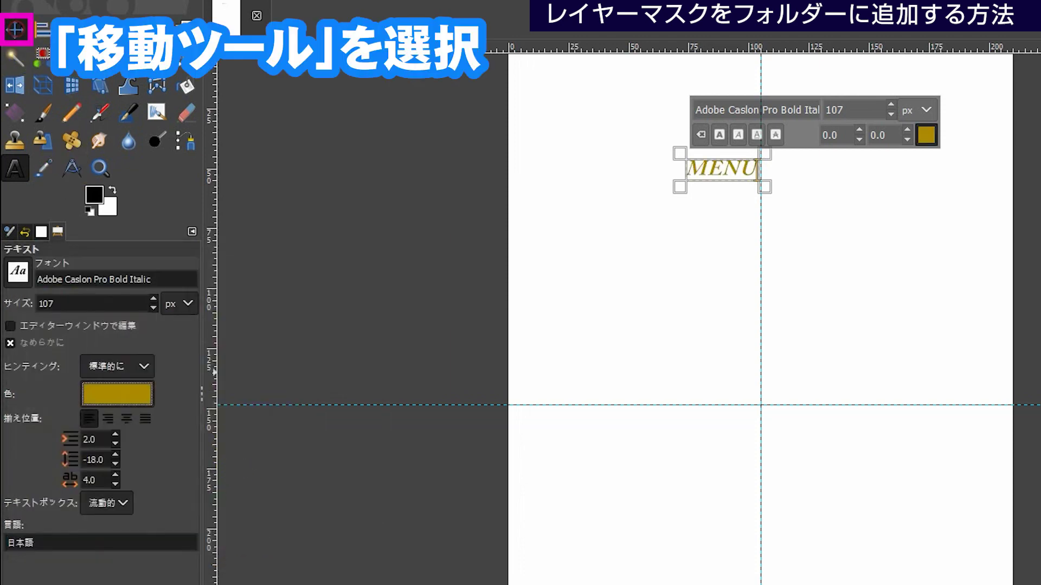
Centre the MENU heading on the vertical guide and zoom out to 25%
{"action": "left_click", "coordinate": [16, 31]}
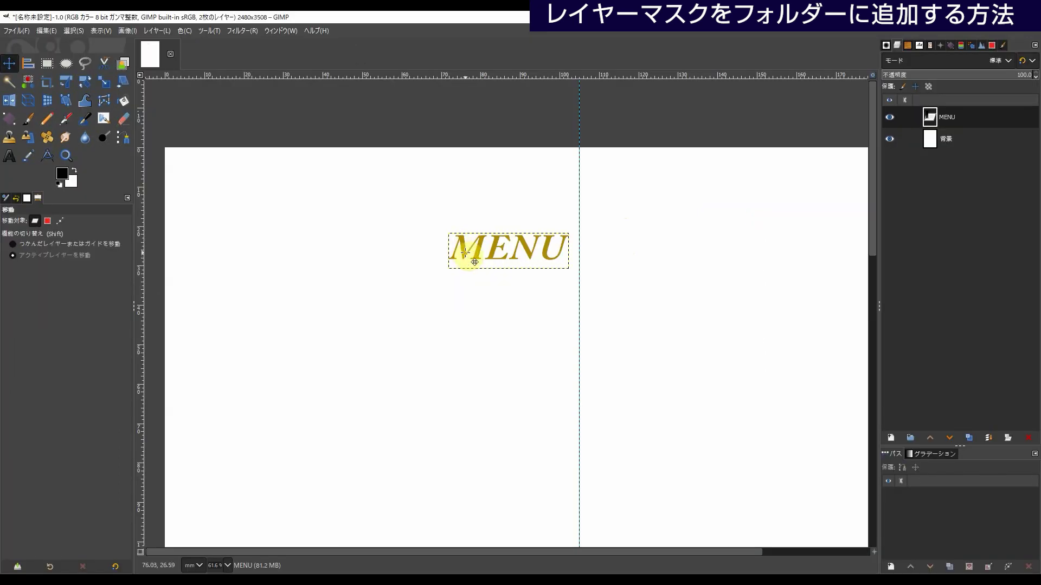
{"action": "mouse_move", "coordinate": [475, 253]}
{"action": "left_mouse_down"}
{"action": "mouse_move", "coordinate": [459, 253]}
{"action": "mouse_move", "coordinate": [497, 233]}
{"action": "left_mouse_up"}
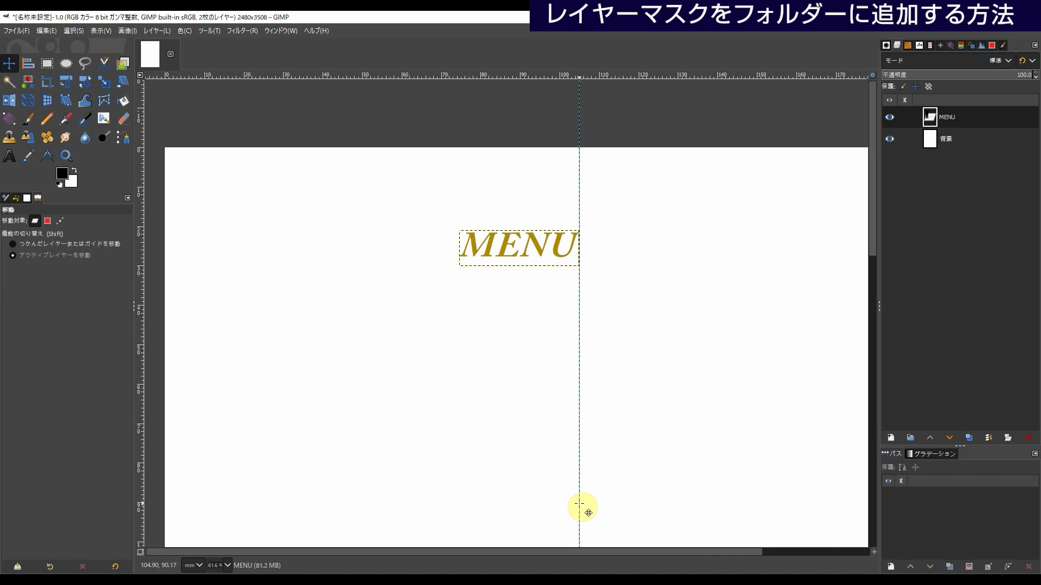
{"action": "left_click_drag", "start_coordinate": [487, 253], "coordinate": [544, 249]}
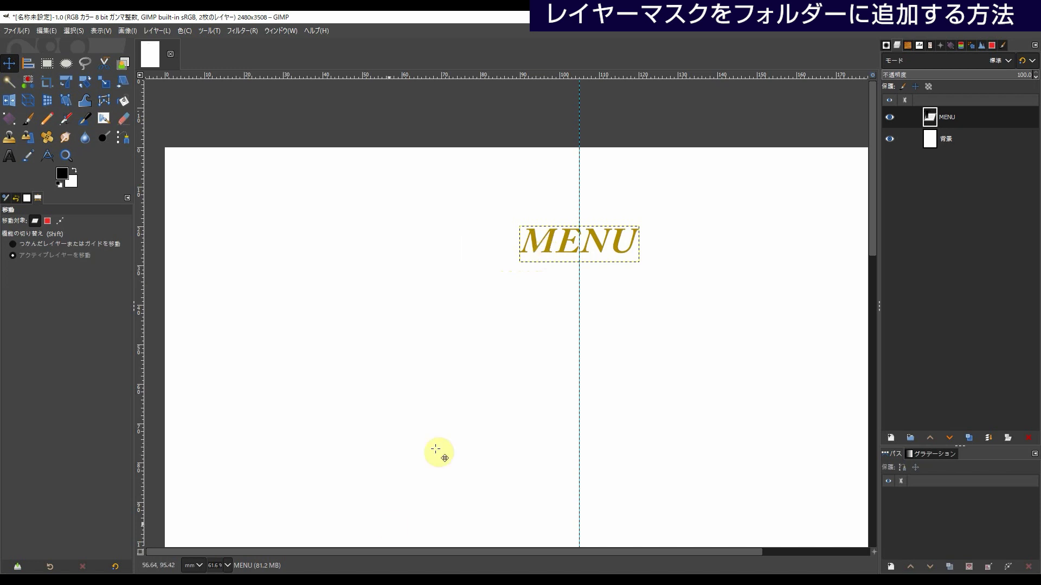
{"action": "left_click", "coordinate": [227, 565]}
{"action": "left_click", "coordinate": [222, 525]}
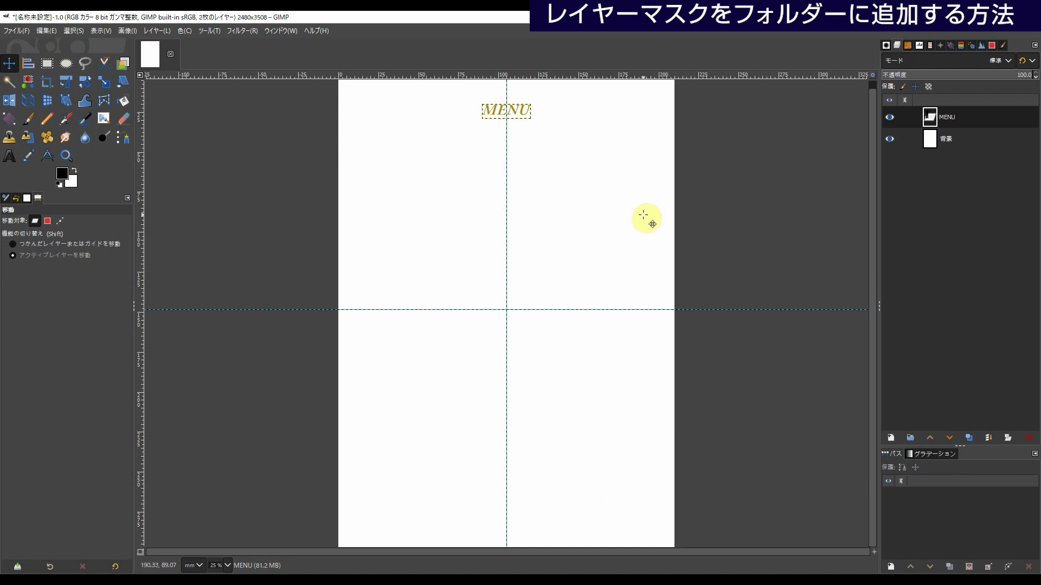
{"action": "left_click", "coordinate": [10, 156]}
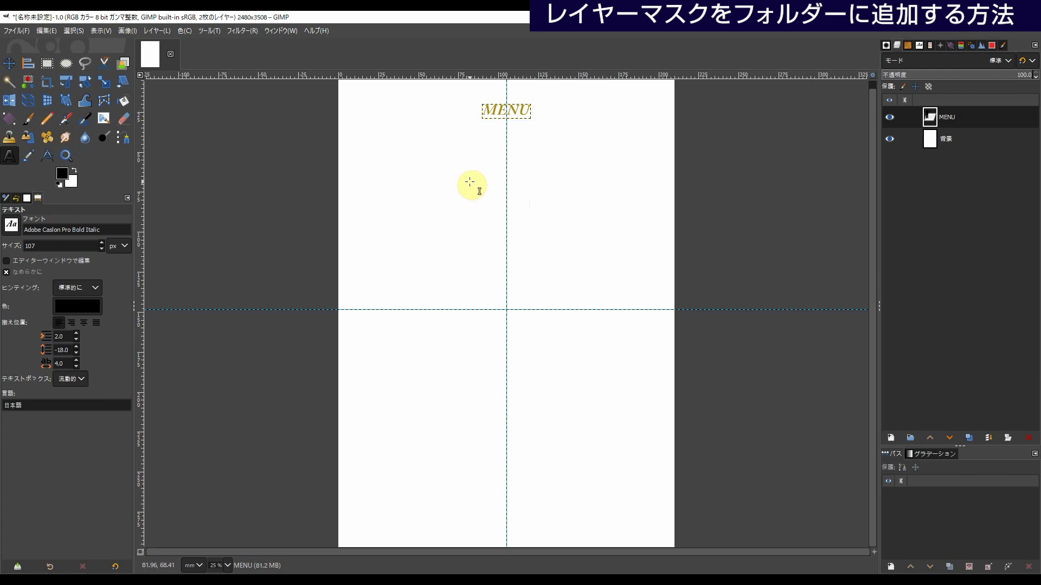
Draw a text box below MENU and paste the repeated fruit text into it
{"action": "left_click_drag", "start_coordinate": [469, 183], "coordinate": [656, 240]}
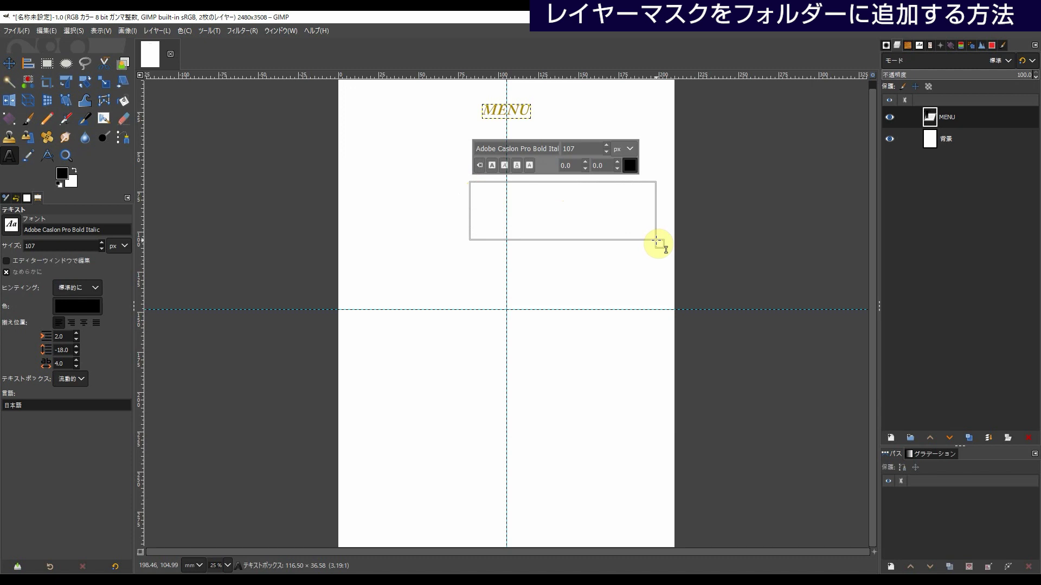
{"action": "left_click_drag", "start_coordinate": [656, 240], "coordinate": [657, 241]}
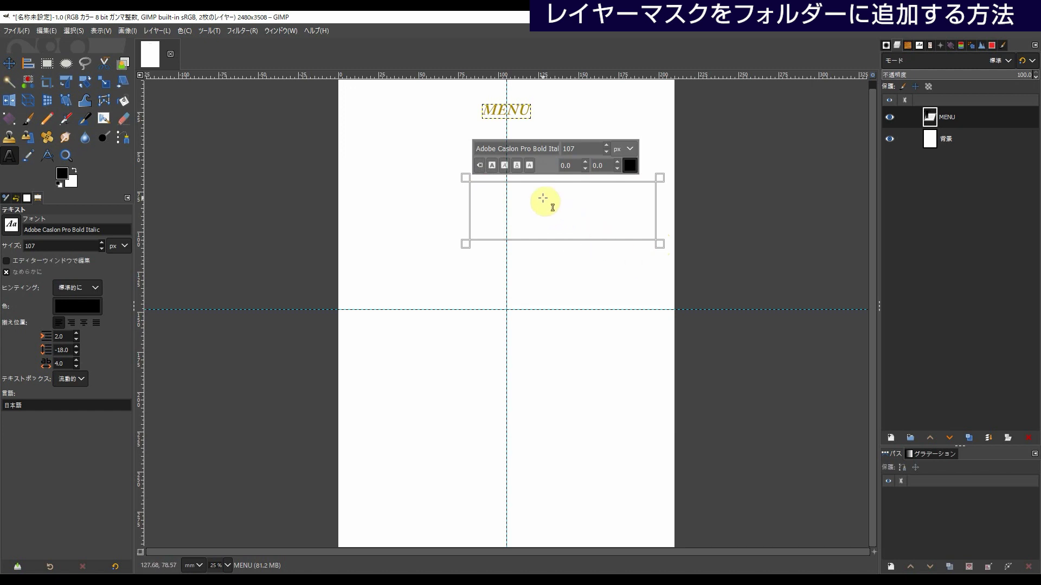
{"action": "key", "text": "ctrl+v"}
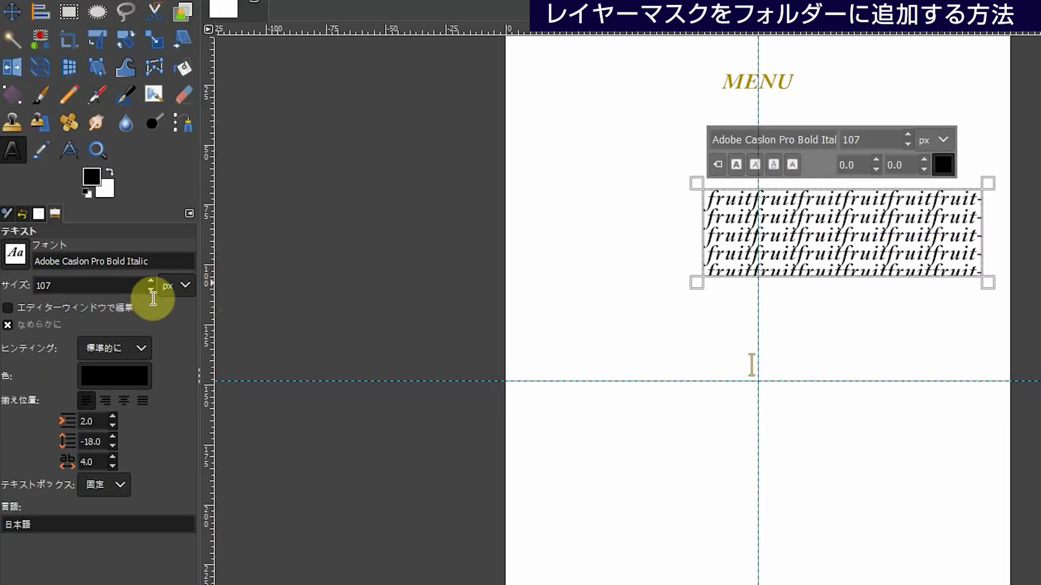
{"action": "scroll", "coordinate": [150, 291], "scroll_direction": "down", "scroll_amount": 2}
{"action": "scroll", "coordinate": [151, 291], "scroll_direction": "down", "scroll_amount": 1}
{"action": "scroll", "coordinate": [151, 291], "scroll_direction": "down", "scroll_amount": 3}
{"action": "scroll", "coordinate": [150, 291], "scroll_direction": "down", "scroll_amount": 4}
{"action": "scroll", "coordinate": [148, 290], "scroll_direction": "down", "scroll_amount": 1}
Set the fruit text to Arno Pro Bold #2, shrink its size step by step past 80, and duplicate the layer
{"action": "left_click", "coordinate": [15, 253]}
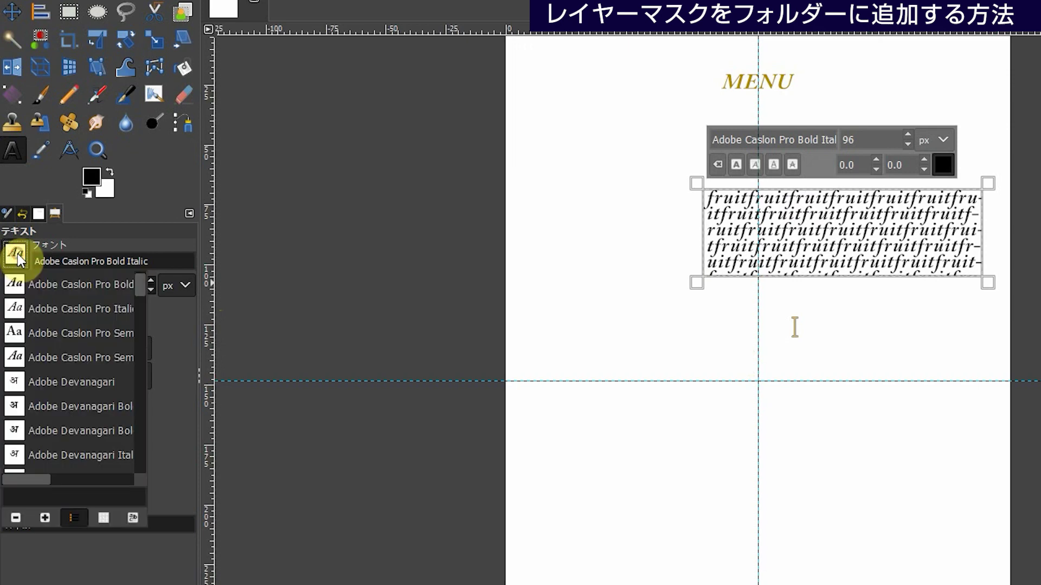
{"action": "scroll", "coordinate": [139, 304], "scroll_direction": "down", "scroll_amount": 5}
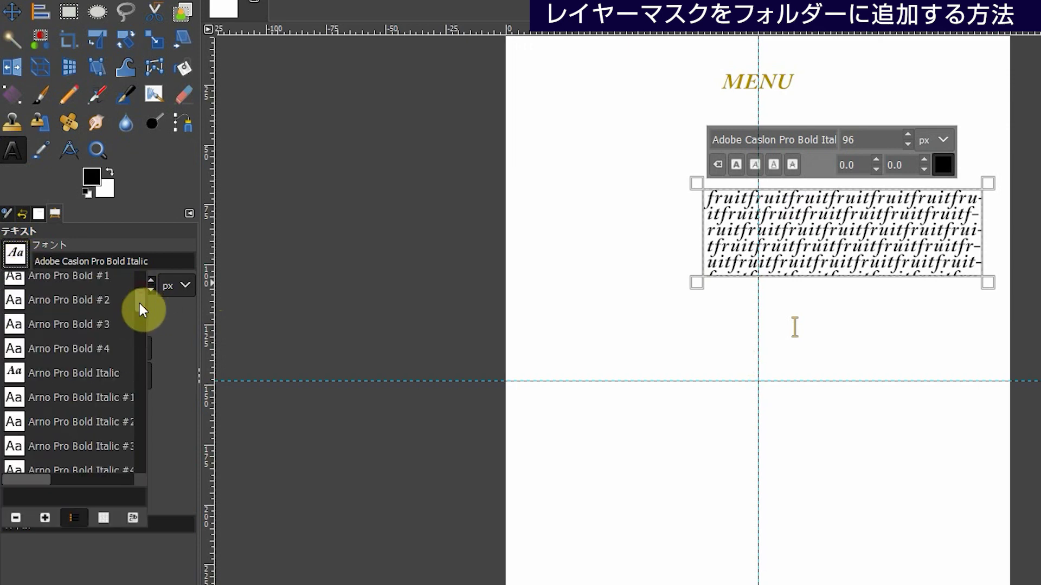
{"action": "double_click", "coordinate": [16, 299]}
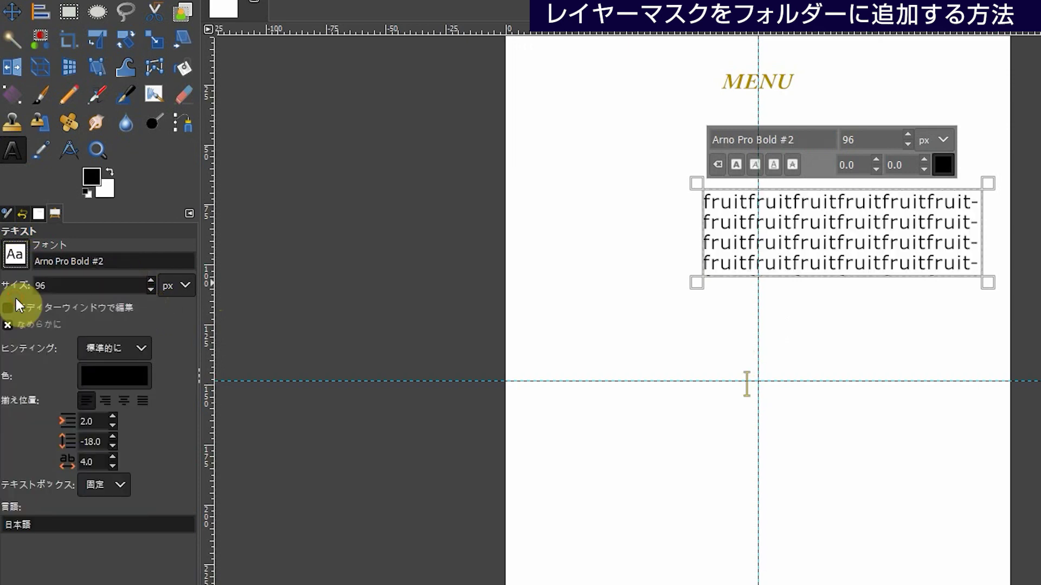
{"action": "left_click", "coordinate": [148, 289]}
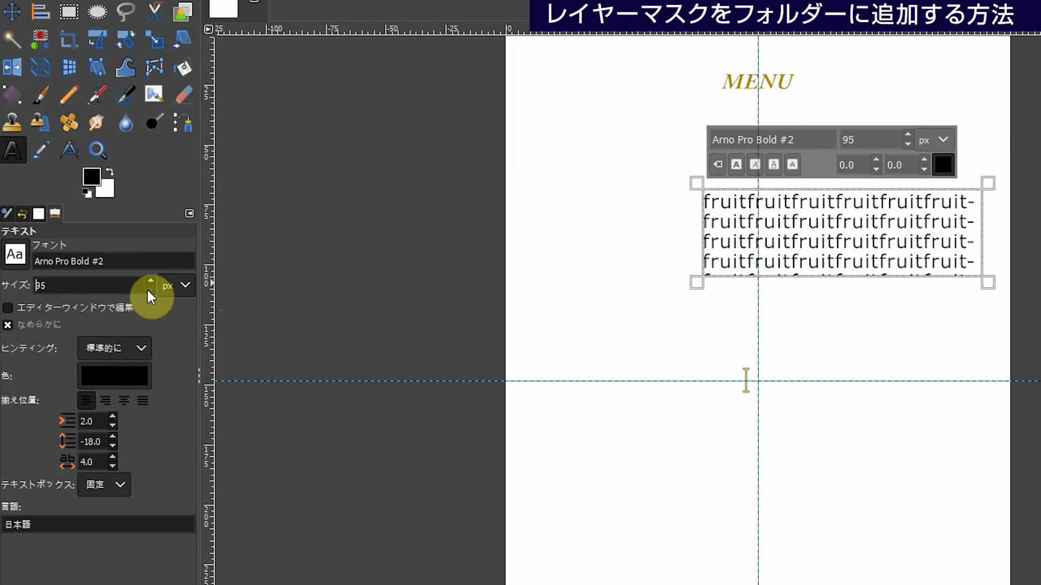
{"action": "left_click", "coordinate": [148, 289]}
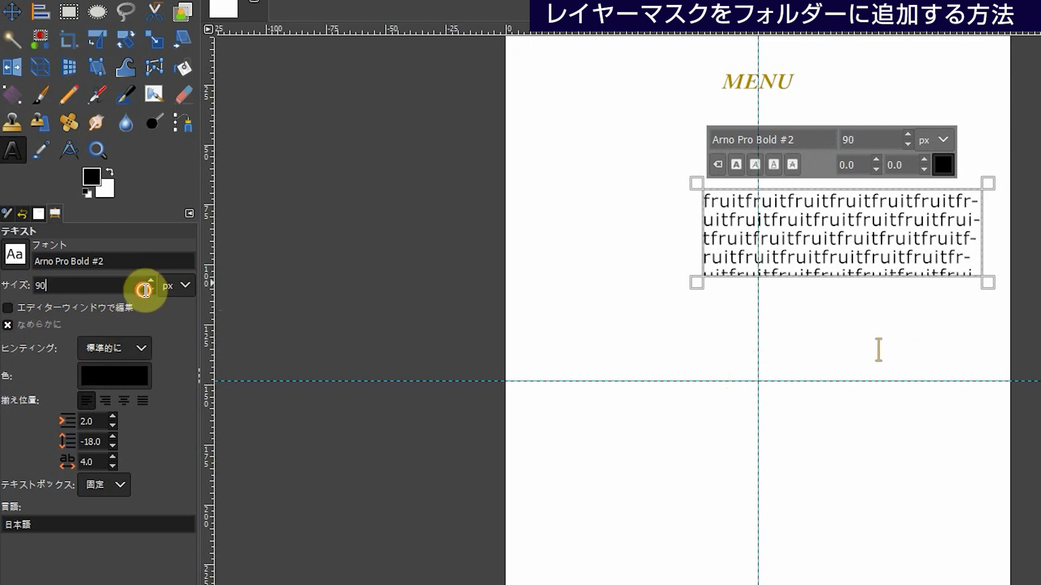
{"action": "left_click", "coordinate": [151, 289]}
{"action": "left_click", "coordinate": [150, 289]}
{"action": "left_click", "coordinate": [151, 289]}
{"action": "left_click", "coordinate": [150, 289]}
{"action": "left_click", "coordinate": [147, 291]}
{"action": "left_click", "coordinate": [147, 291]}
{"action": "left_click", "coordinate": [146, 289]}
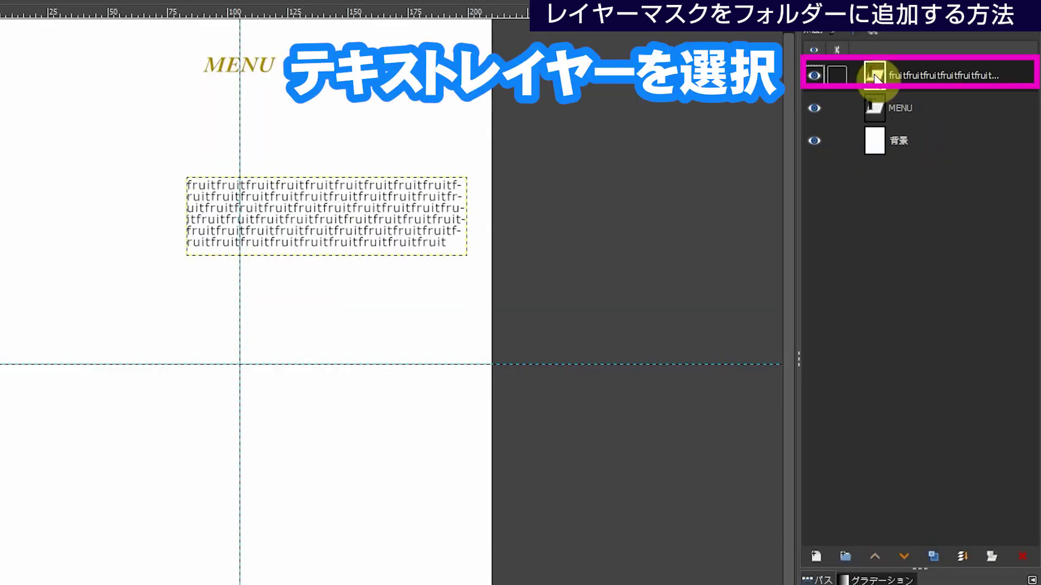
{"action": "left_click", "coordinate": [933, 556]}
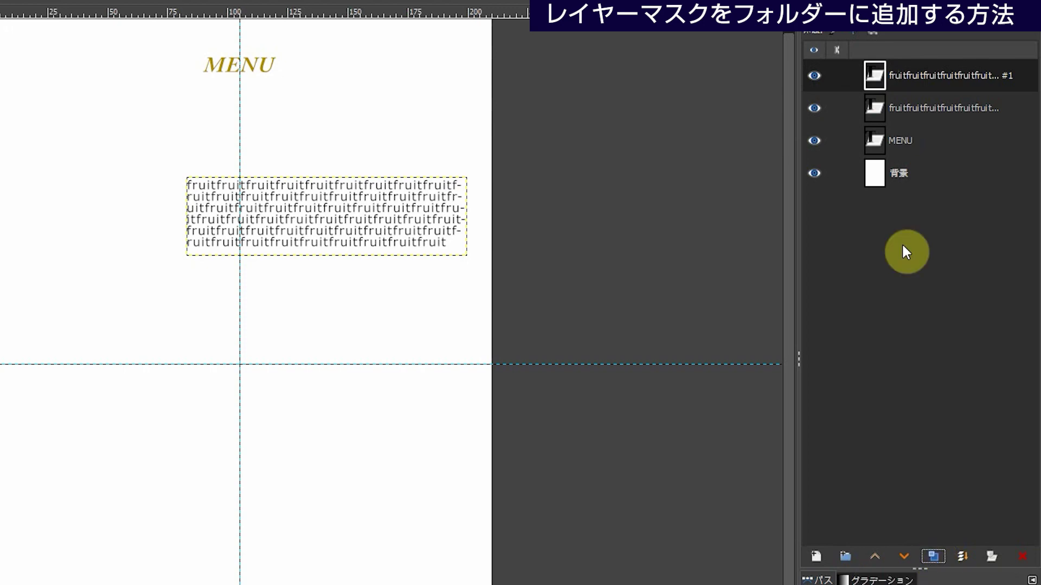
Duplicate the fruit text block and place the copies at upper right, middle left and lower right
{"action": "left_click", "coordinate": [873, 110]}
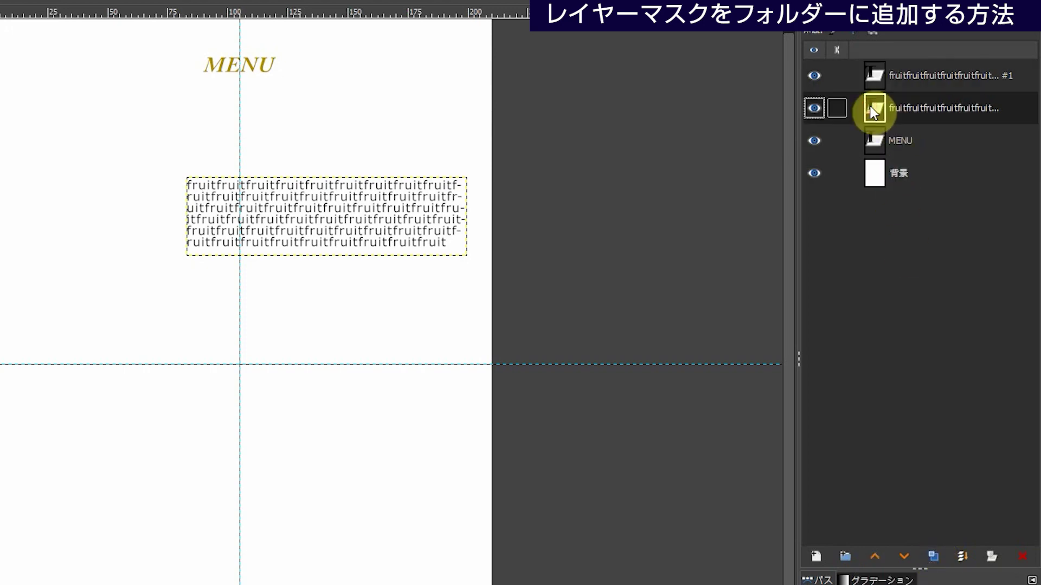
{"action": "mouse_move", "coordinate": [370, 223]}
{"action": "left_mouse_down"}
{"action": "mouse_move", "coordinate": [230, 411]}
{"action": "mouse_move", "coordinate": [166, 431]}
{"action": "left_mouse_up"}
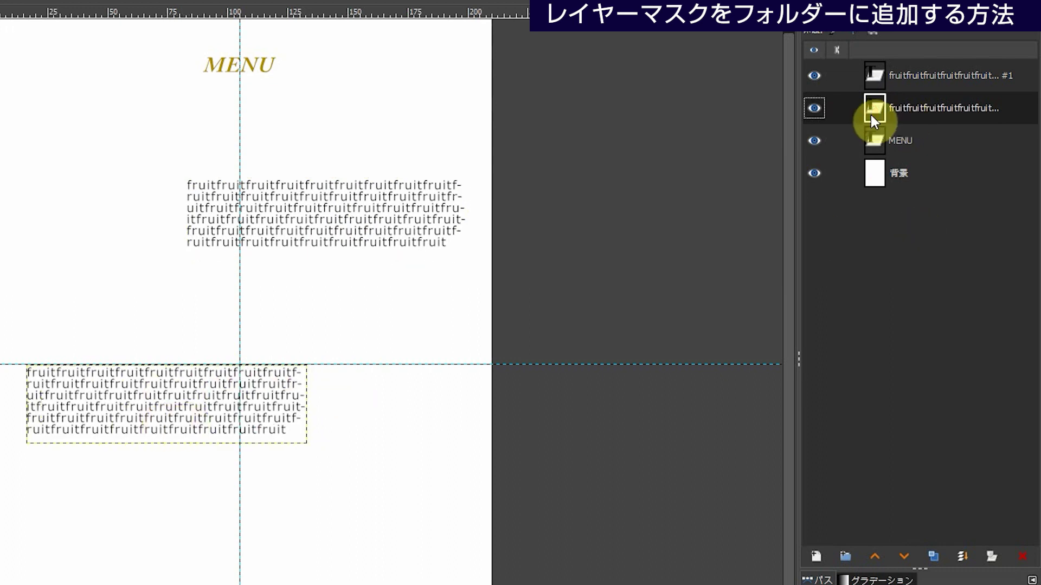
{"action": "left_click", "coordinate": [929, 554]}
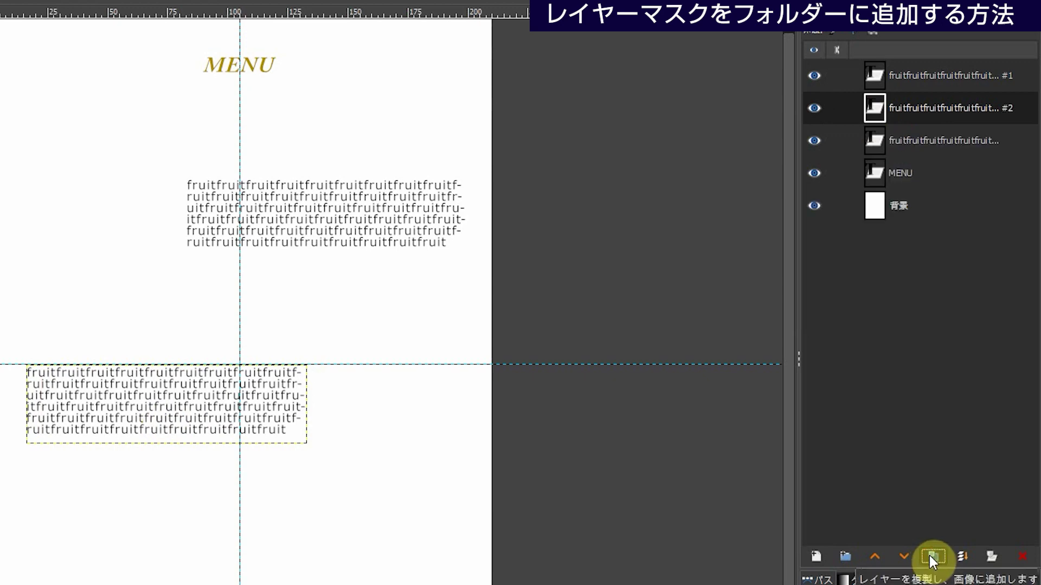
{"action": "left_click", "coordinate": [885, 133]}
{"action": "left_click_drag", "start_coordinate": [116, 384], "coordinate": [518, 463]}
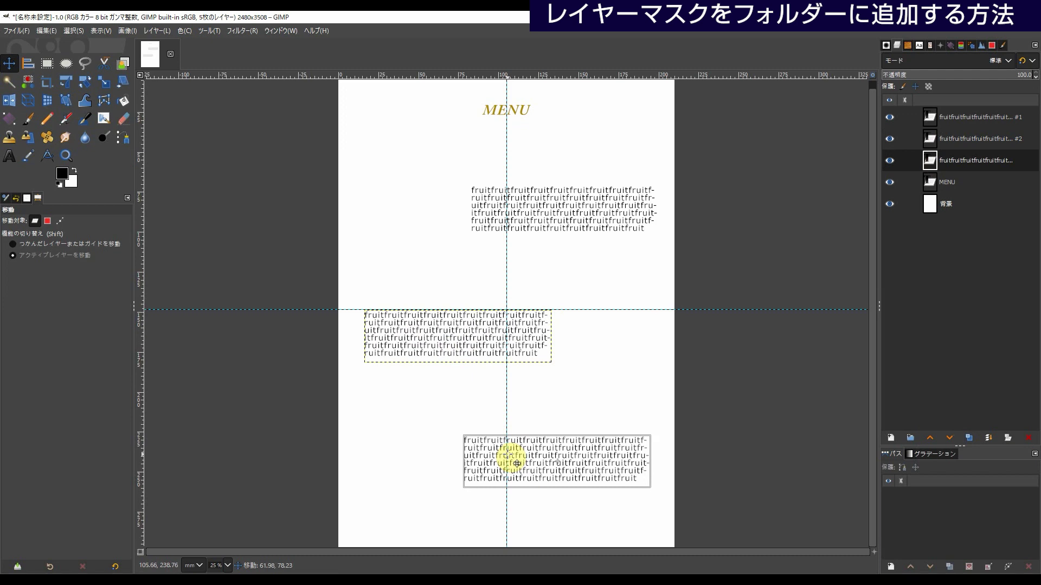
{"action": "left_click_drag", "start_coordinate": [517, 464], "coordinate": [517, 464]}
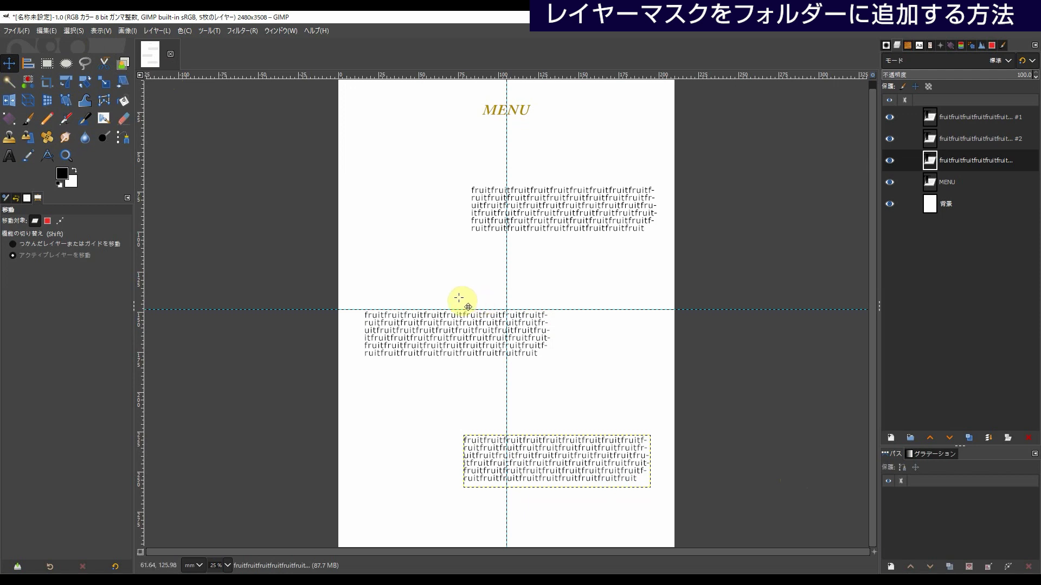
{"action": "left_click", "coordinate": [97, 33]}
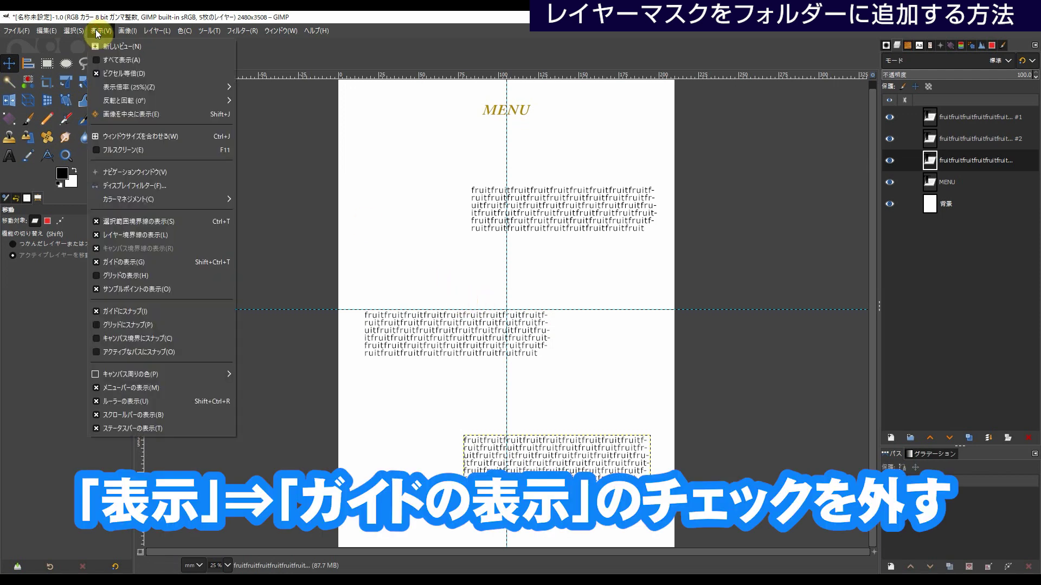
Hide the guides and add an empty transparent layer above the original fruit text layer
{"action": "left_click", "coordinate": [95, 263]}
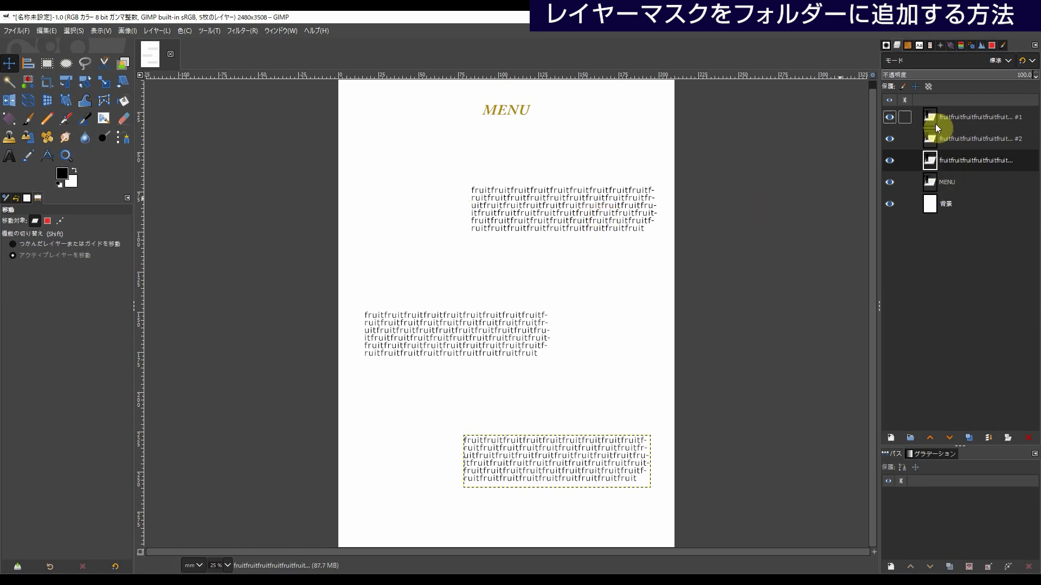
{"action": "left_click", "coordinate": [890, 438]}
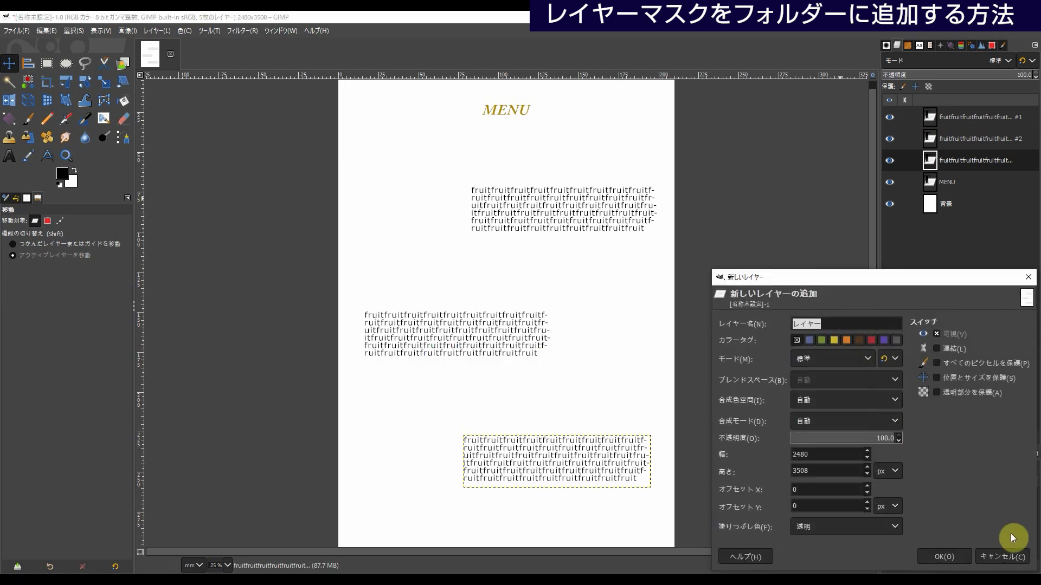
{"action": "left_click", "coordinate": [939, 555]}
{"action": "left_click", "coordinate": [930, 161]}
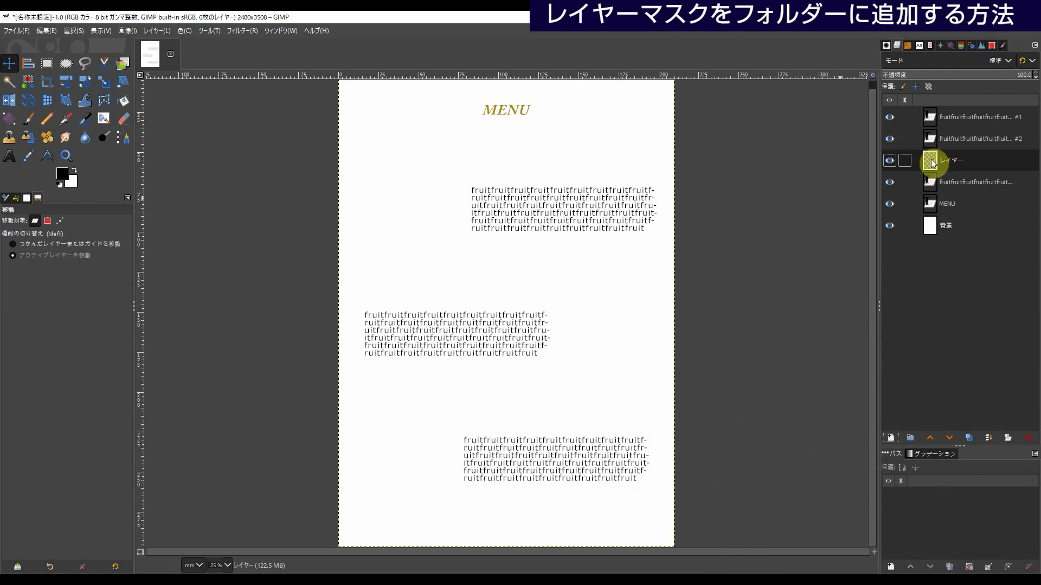
{"action": "left_click", "coordinate": [64, 64]}
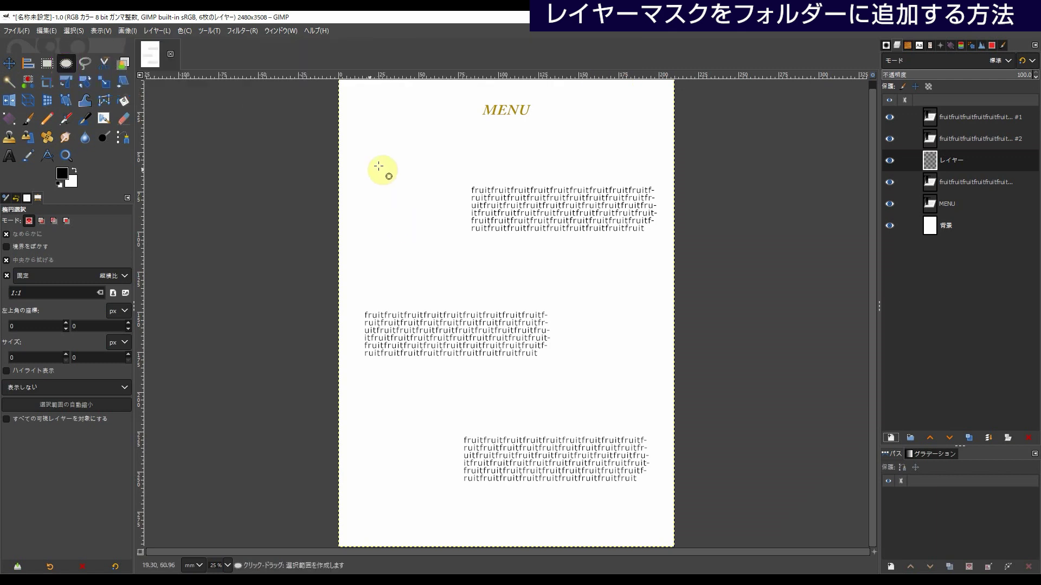
Draw a circle selection at the upper left, fill it with black, and deselect
{"action": "mouse_move", "coordinate": [368, 171]}
{"action": "left_mouse_down"}
{"action": "mouse_move", "coordinate": [421, 222]}
{"action": "mouse_move", "coordinate": [409, 216]}
{"action": "left_mouse_up"}
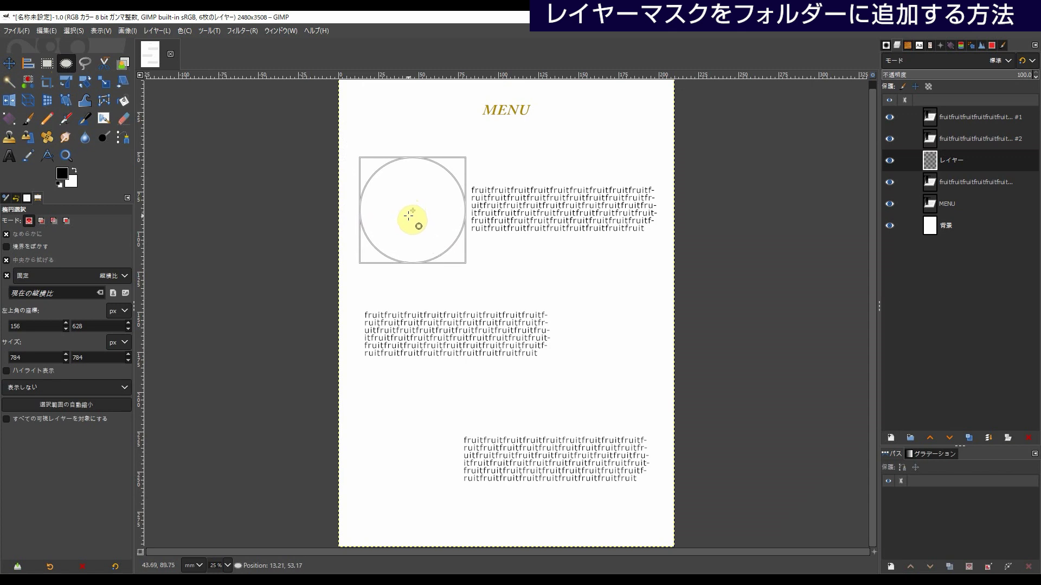
{"action": "left_click_drag", "start_coordinate": [458, 254], "coordinate": [415, 227]}
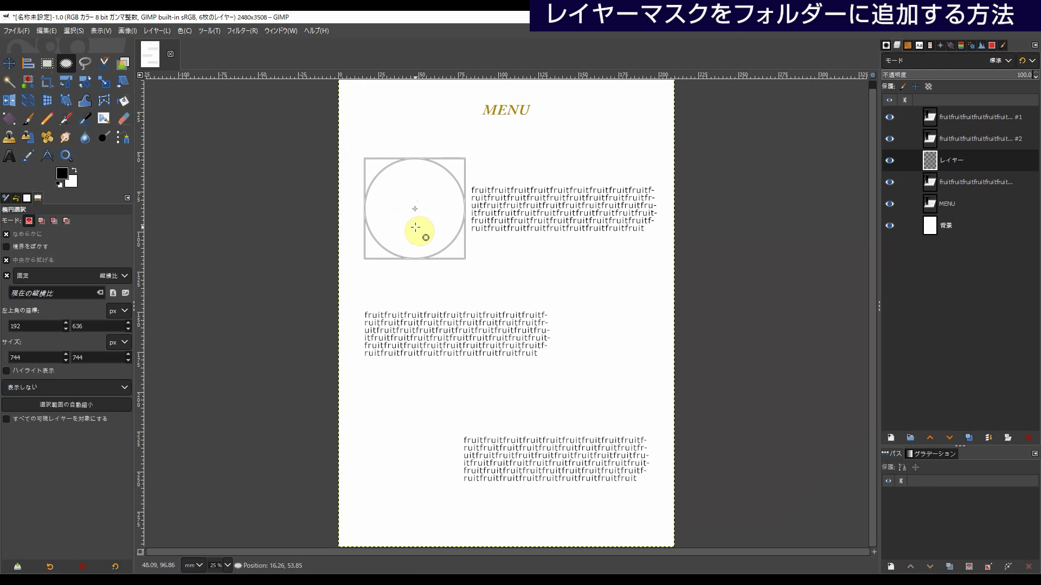
{"action": "left_click_drag", "start_coordinate": [415, 227], "coordinate": [416, 228]}
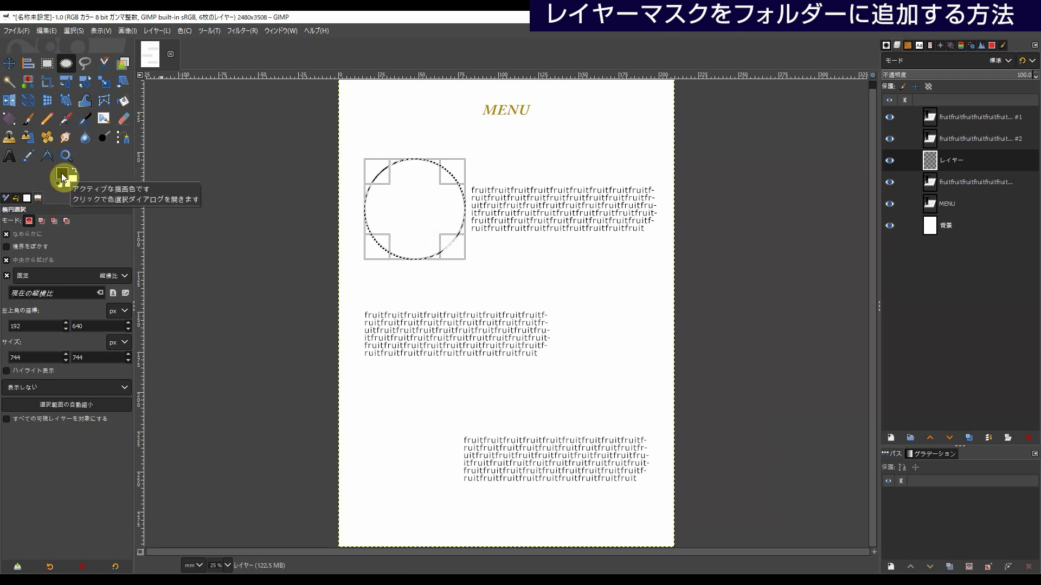
{"action": "left_click_drag", "start_coordinate": [63, 173], "coordinate": [402, 205]}
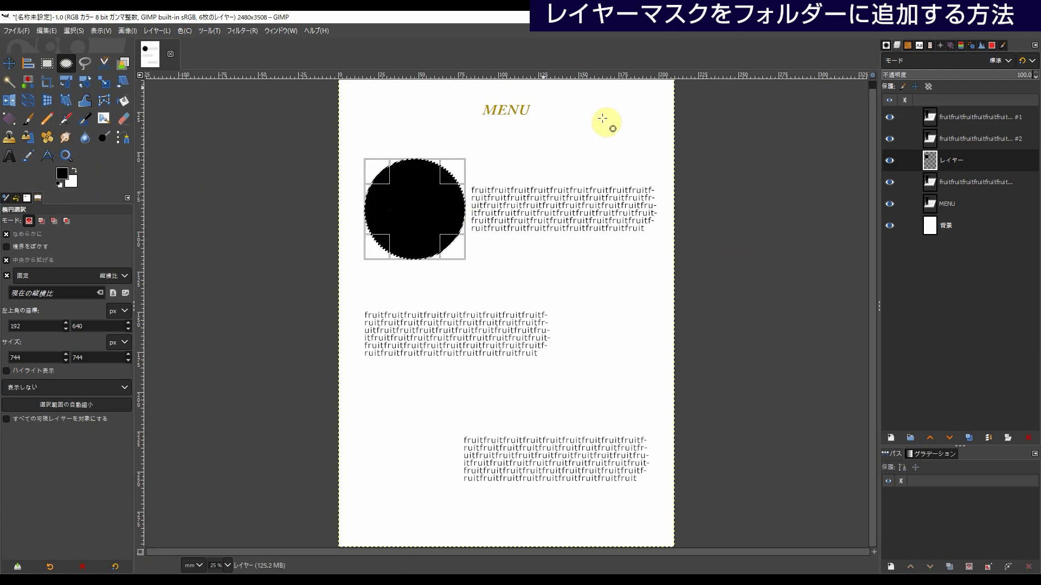
{"action": "left_click", "coordinate": [73, 31]}
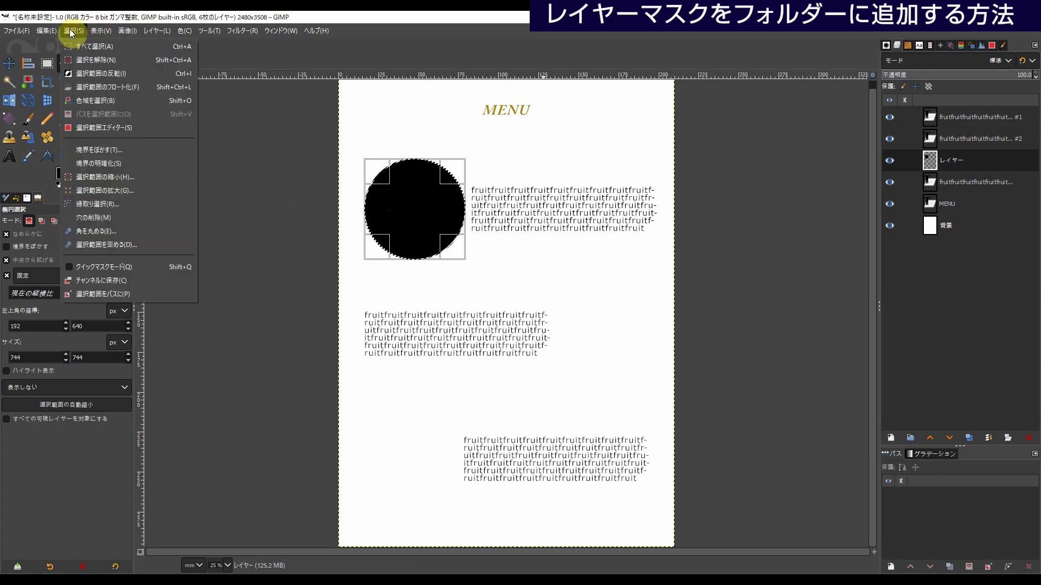
{"action": "left_click", "coordinate": [100, 61]}
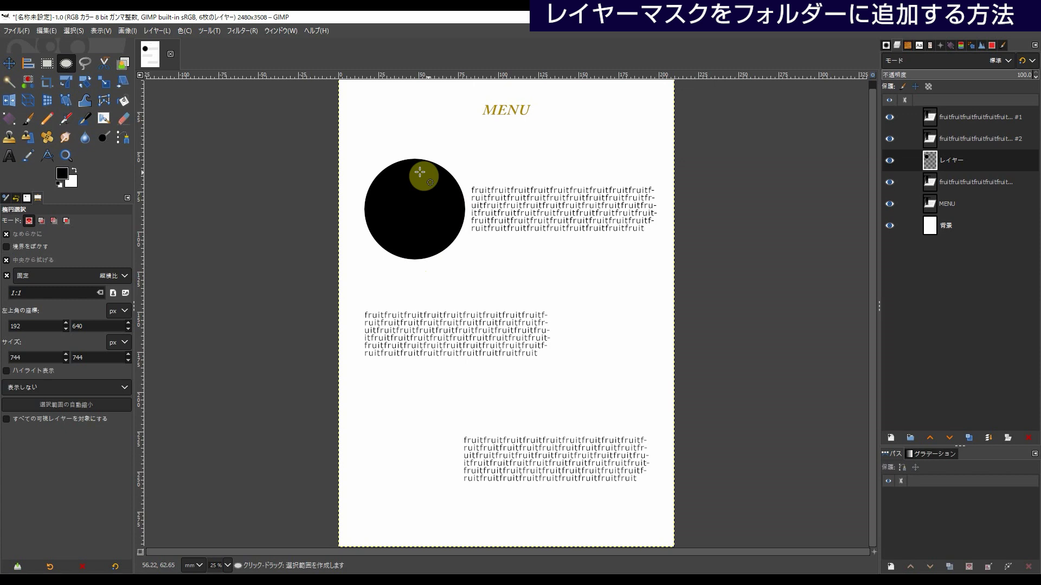
{"action": "left_click", "coordinate": [9, 63]}
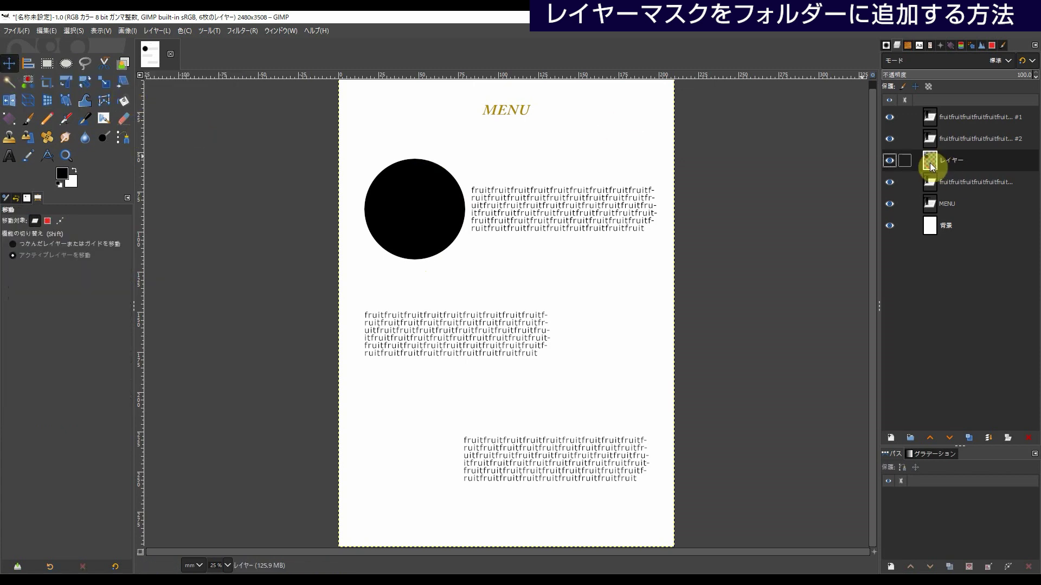
Lower the circle layer beneath the text, then duplicate it twice, moving copies to middle right and lower left
{"action": "left_click", "coordinate": [949, 438]}
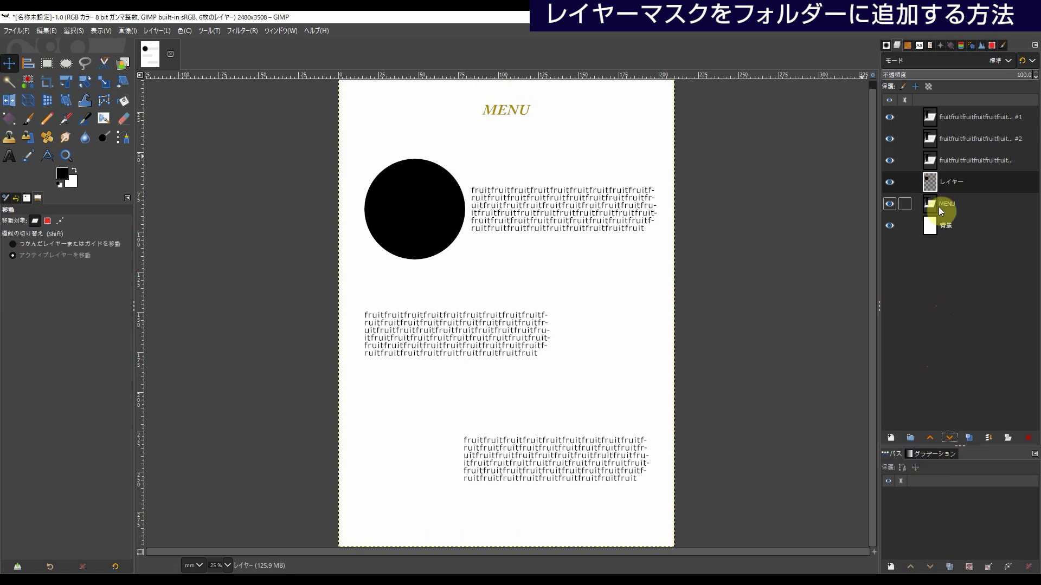
{"action": "left_click", "coordinate": [968, 437]}
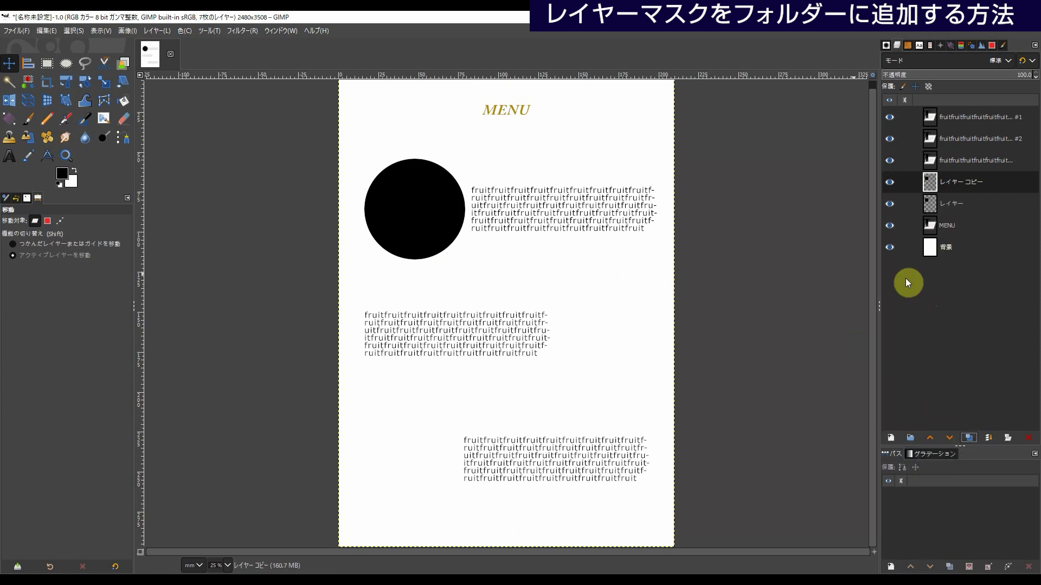
{"action": "left_click", "coordinate": [934, 205]}
{"action": "left_click_drag", "start_coordinate": [403, 206], "coordinate": [595, 328]}
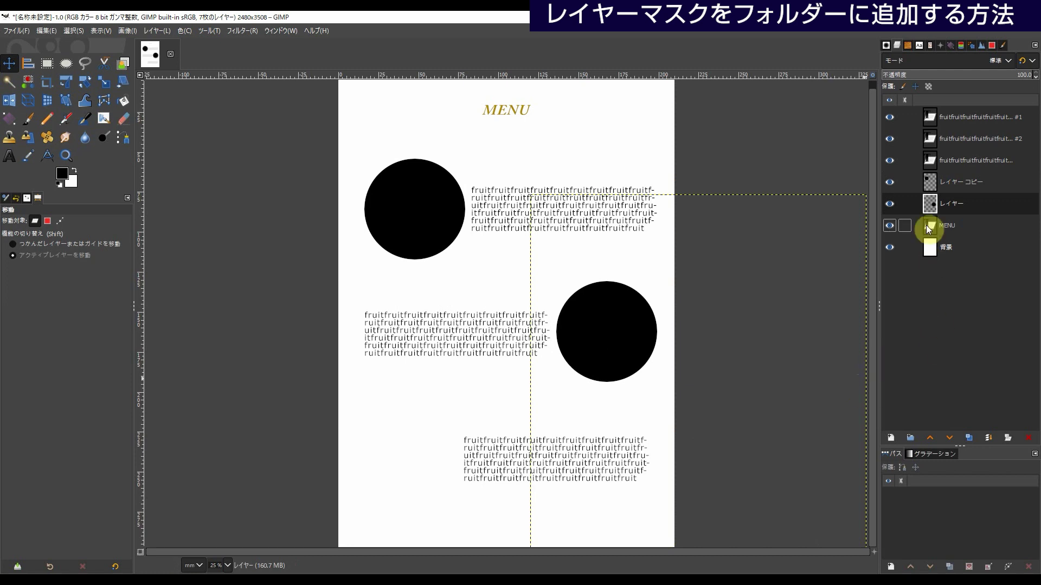
{"action": "left_click", "coordinate": [968, 437]}
{"action": "left_click", "coordinate": [932, 227]}
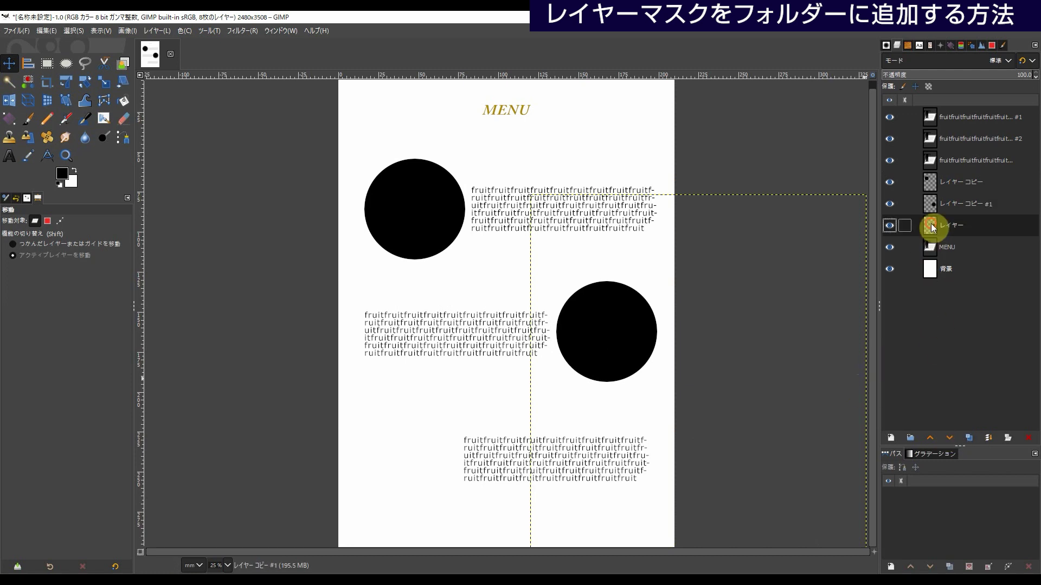
{"action": "left_click_drag", "start_coordinate": [604, 332], "coordinate": [404, 457]}
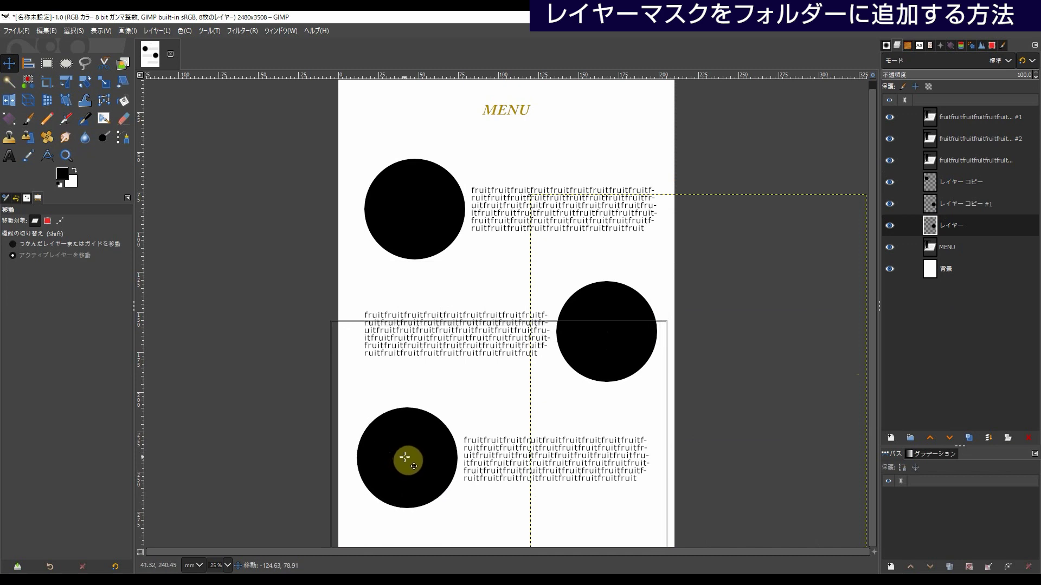
{"action": "left_click_drag", "start_coordinate": [404, 457], "coordinate": [405, 457]}
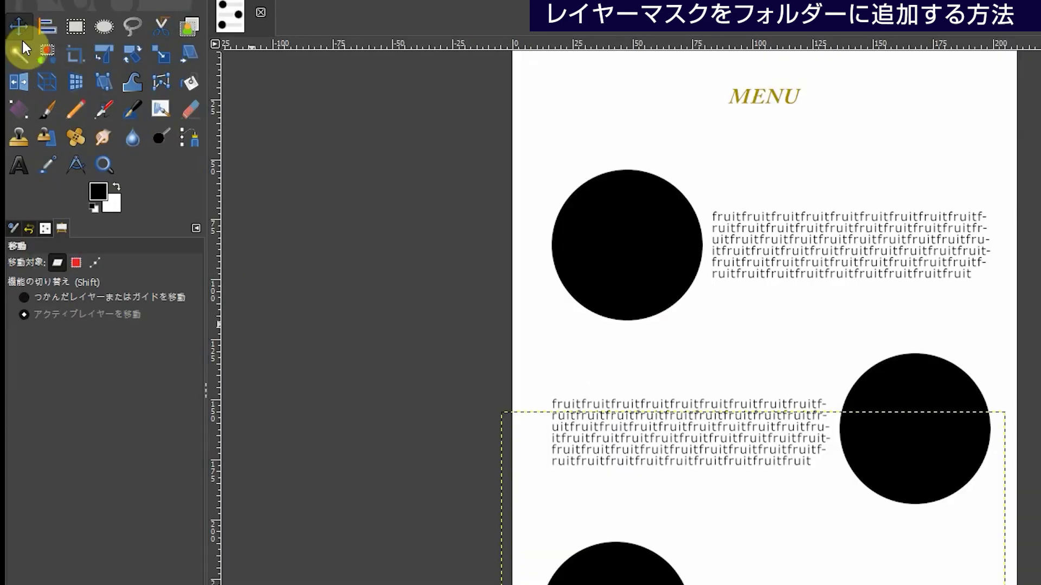
Set the Move tool to pick a layer and nudge the top and right circles into alignment
{"action": "left_click", "coordinate": [21, 297]}
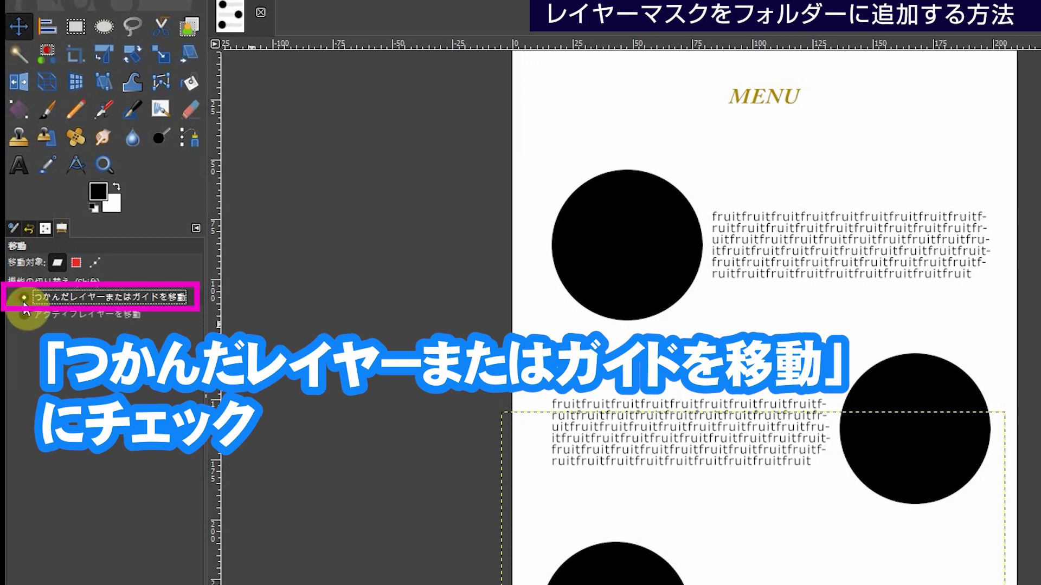
{"action": "left_click_drag", "start_coordinate": [628, 250], "coordinate": [616, 241]}
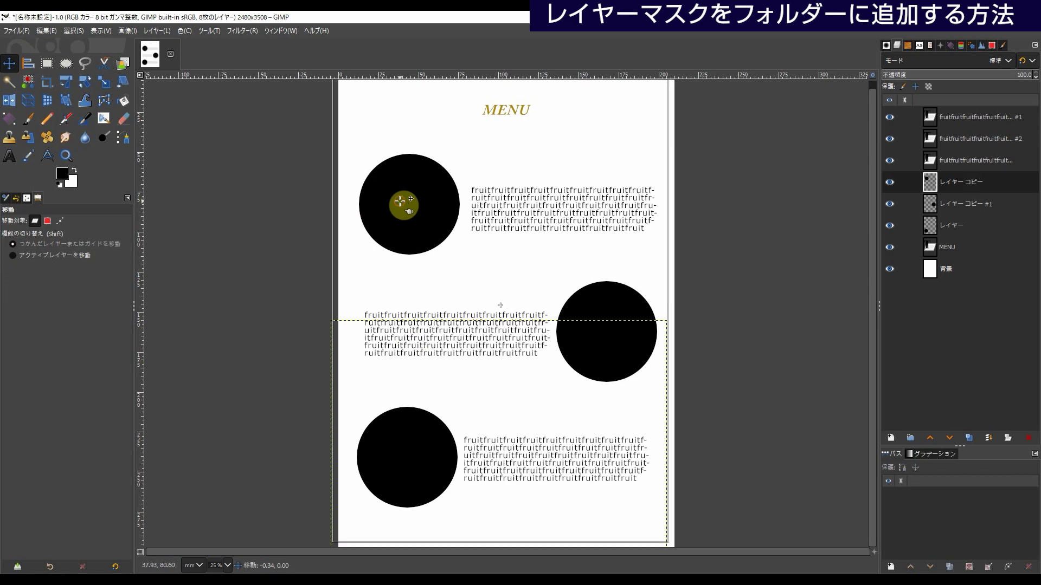
{"action": "left_click_drag", "start_coordinate": [400, 201], "coordinate": [396, 201]}
{"action": "left_click", "coordinate": [628, 341]}
{"action": "left_click_drag", "start_coordinate": [628, 340], "coordinate": [629, 342]}
{"action": "left_click", "coordinate": [432, 329]}
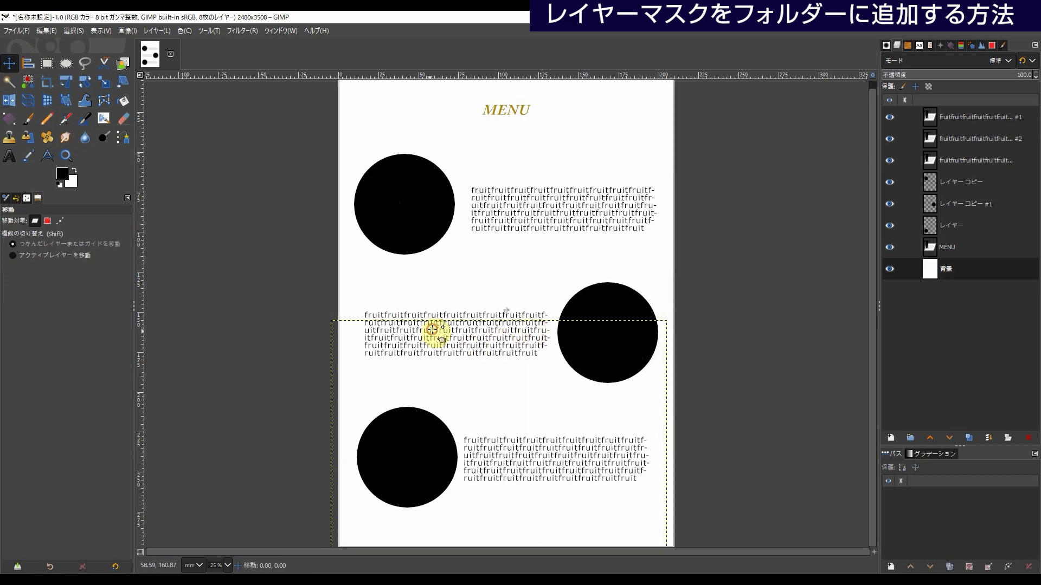
Nudge the middle and top-right fruit text blocks into place and select the background layer
{"action": "left_click", "coordinate": [433, 337]}
{"action": "left_click", "coordinate": [413, 317]}
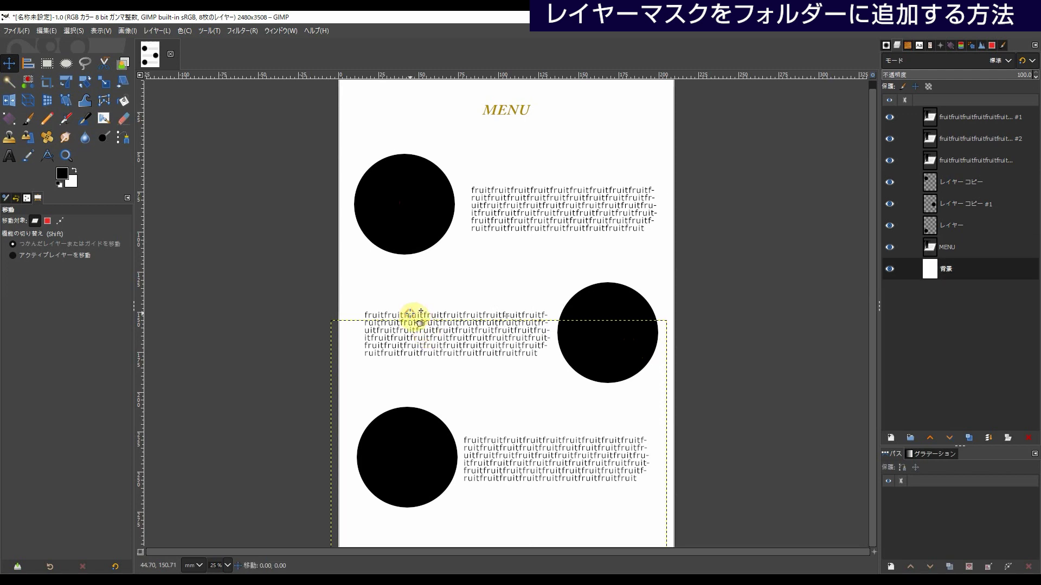
{"action": "left_click_drag", "start_coordinate": [399, 316], "coordinate": [391, 313]}
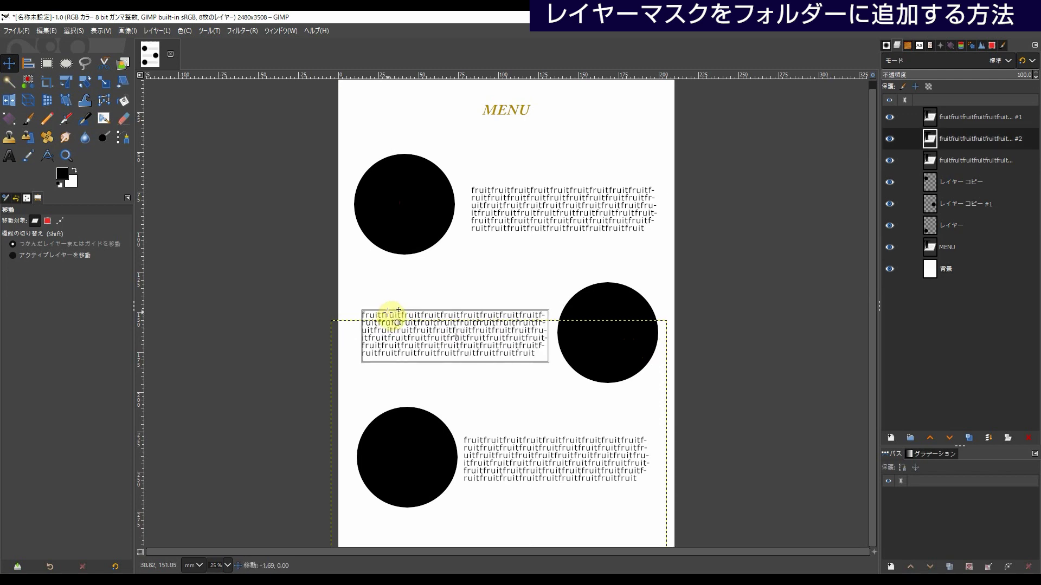
{"action": "left_click_drag", "start_coordinate": [584, 206], "coordinate": [574, 189]}
{"action": "left_click", "coordinate": [573, 189]}
{"action": "left_click", "coordinate": [568, 470]}
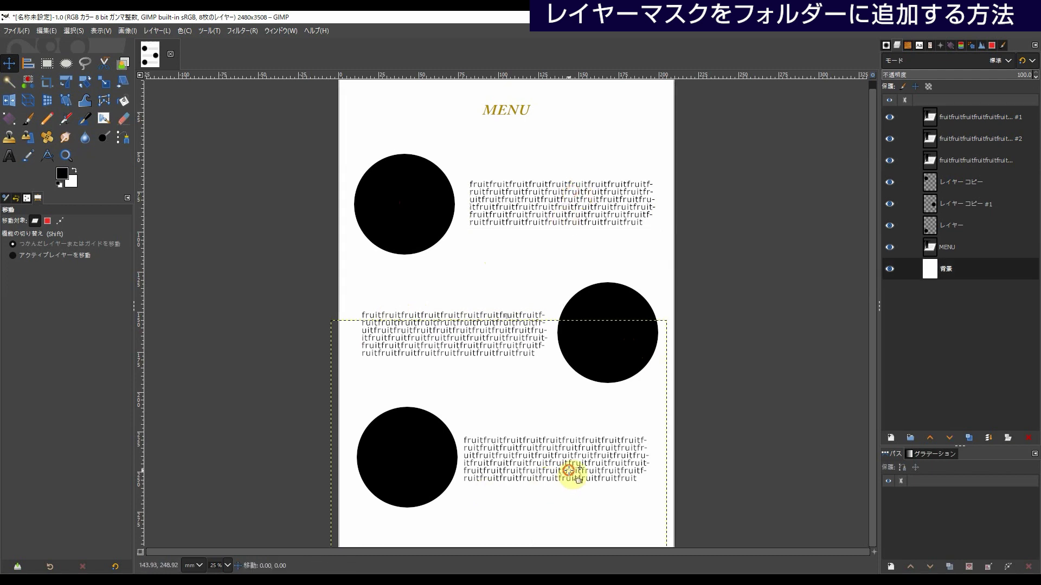
{"action": "left_click", "coordinate": [930, 270]}
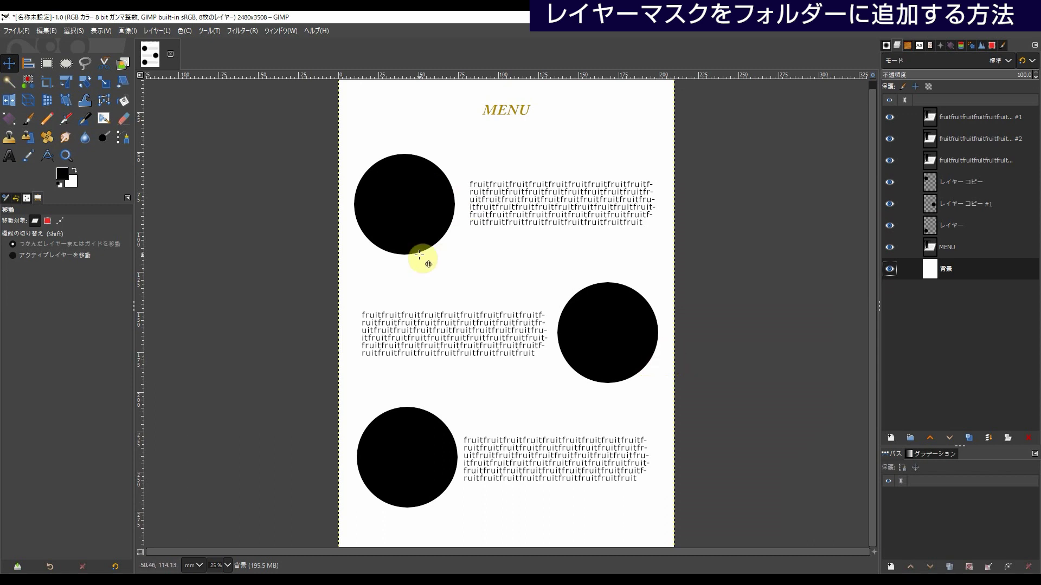
{"action": "left_click", "coordinate": [16, 31]}
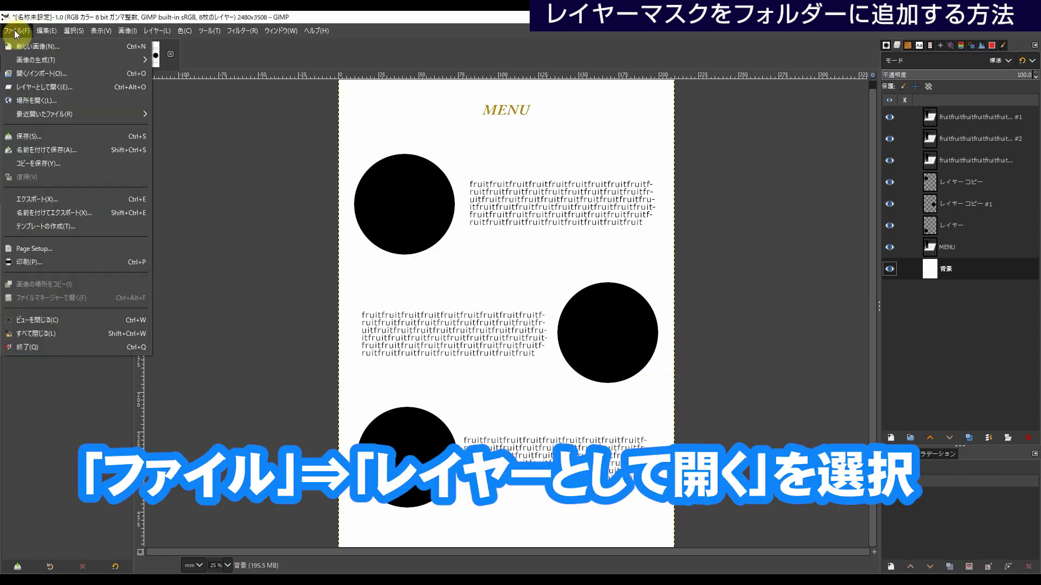
Open the brooke-lark fruit-tart photo as a layer above the background, then select the top-left circle layer
{"action": "left_click", "coordinate": [69, 90]}
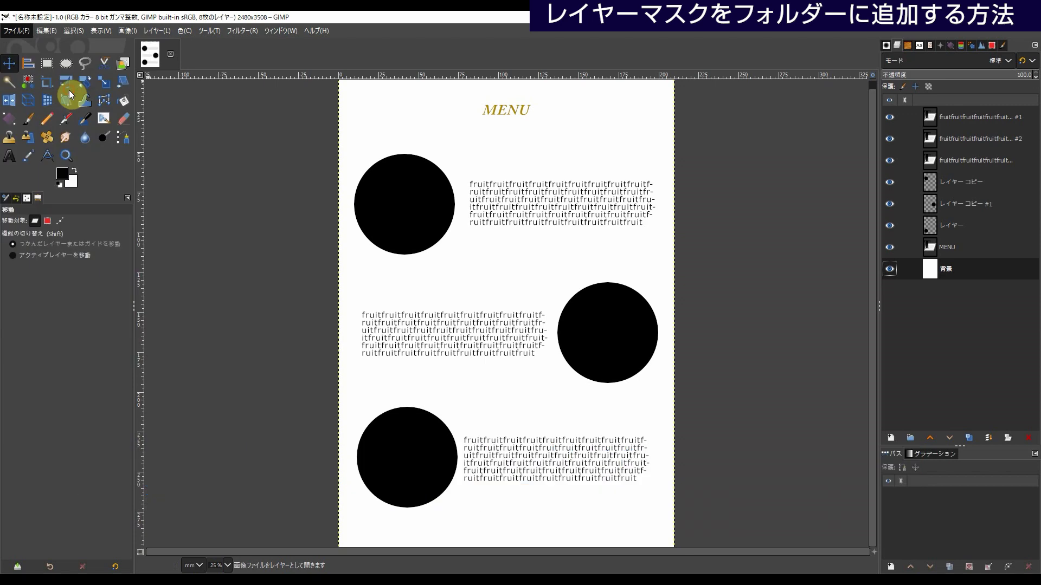
{"action": "left_click", "coordinate": [477, 180]}
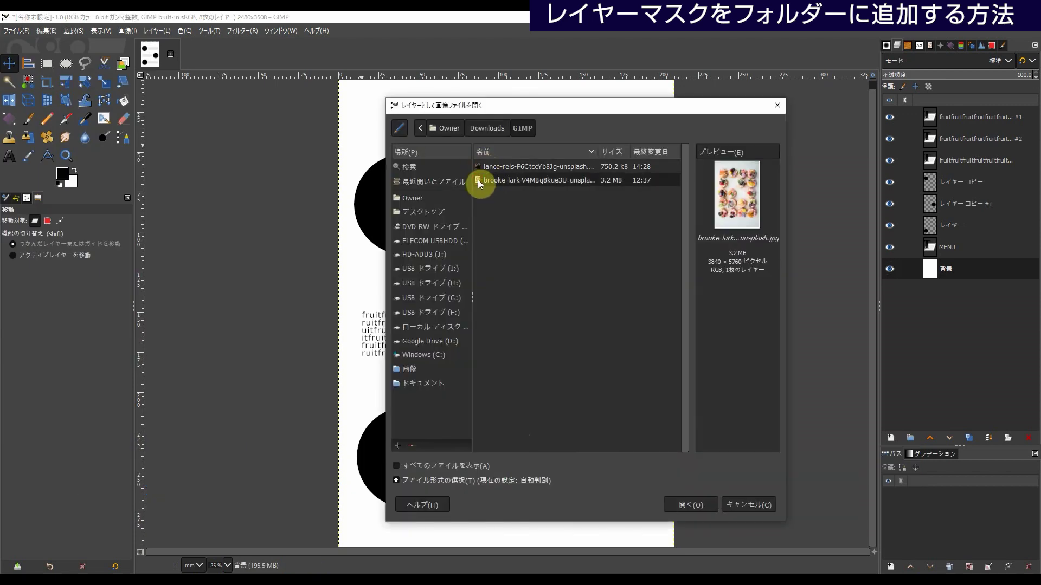
{"action": "left_click", "coordinate": [689, 502]}
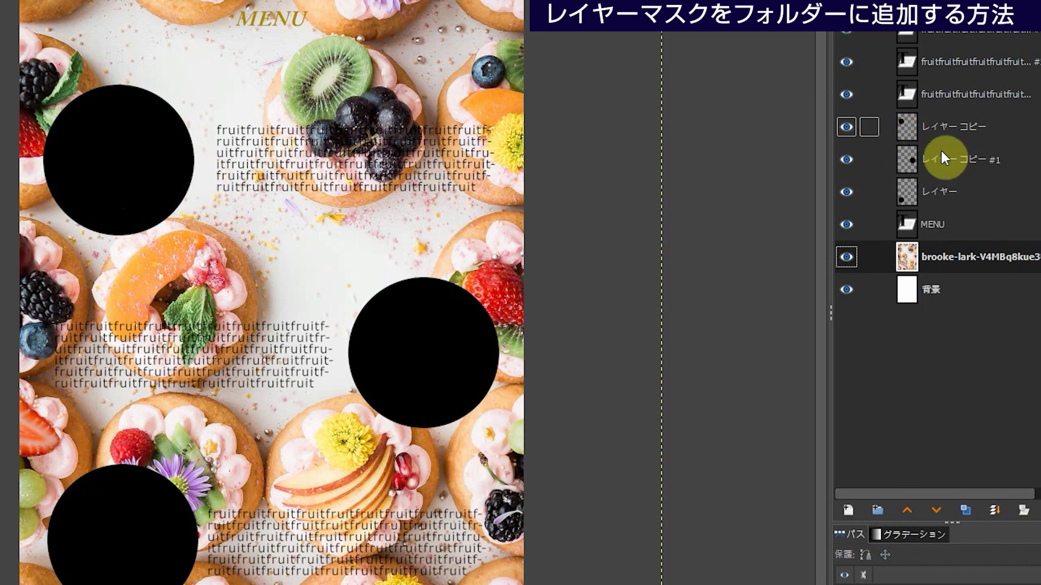
{"action": "left_click", "coordinate": [910, 130]}
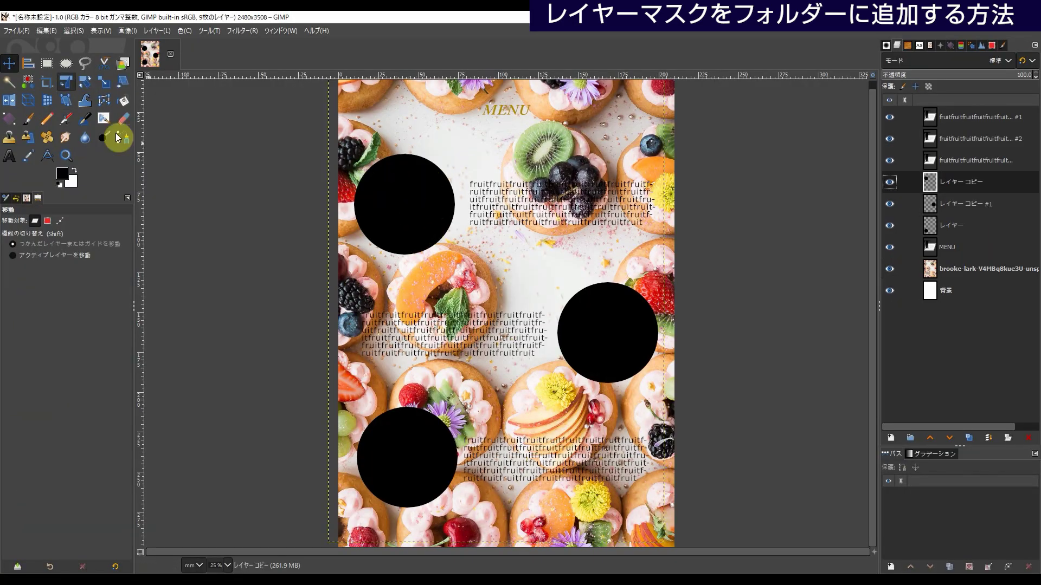
Select the top-left circle by colour and create a new layer group named A
{"action": "left_click", "coordinate": [30, 82]}
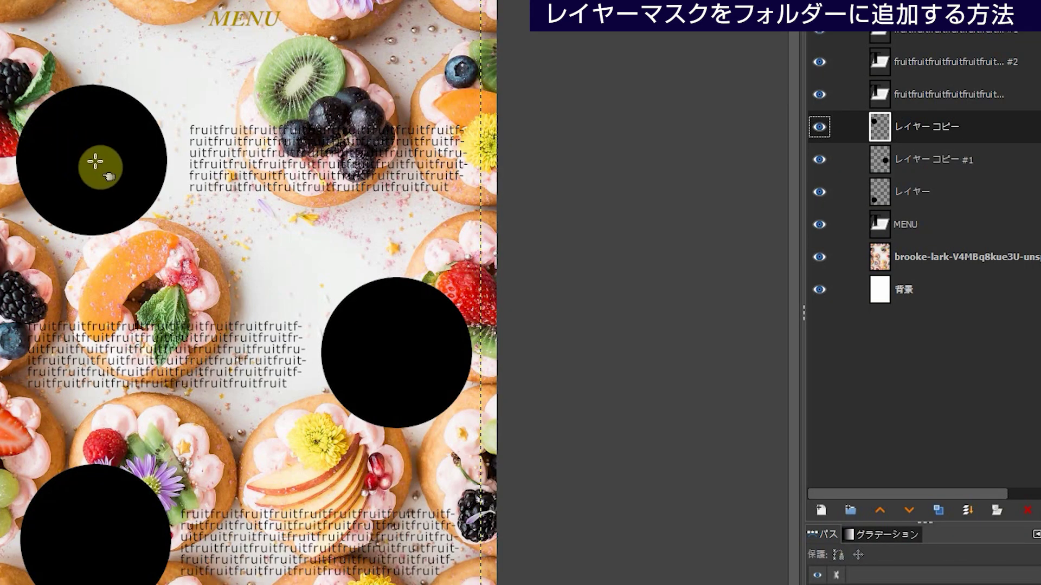
{"action": "left_click", "coordinate": [95, 161]}
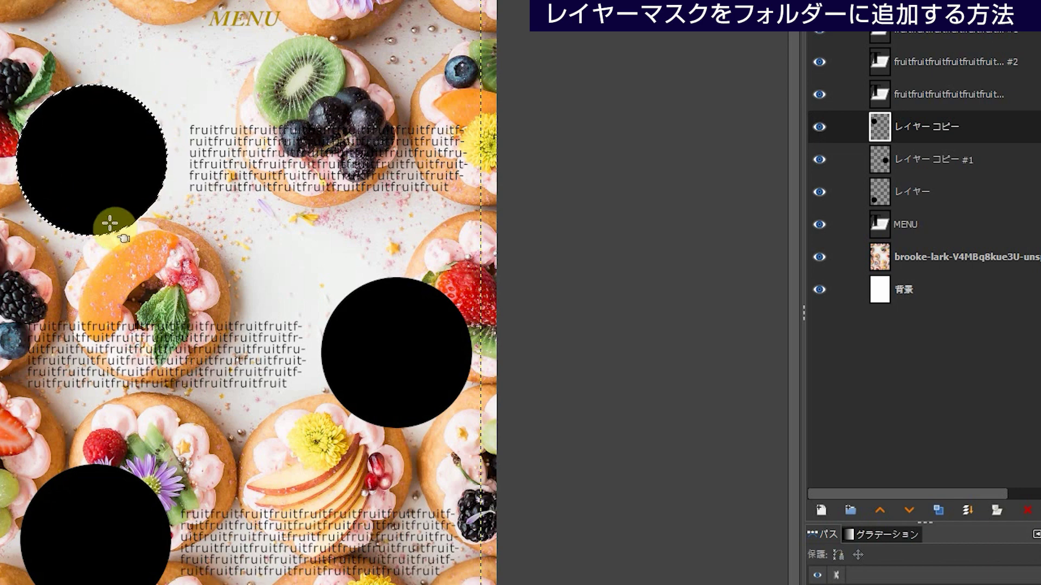
{"action": "left_click", "coordinate": [847, 510]}
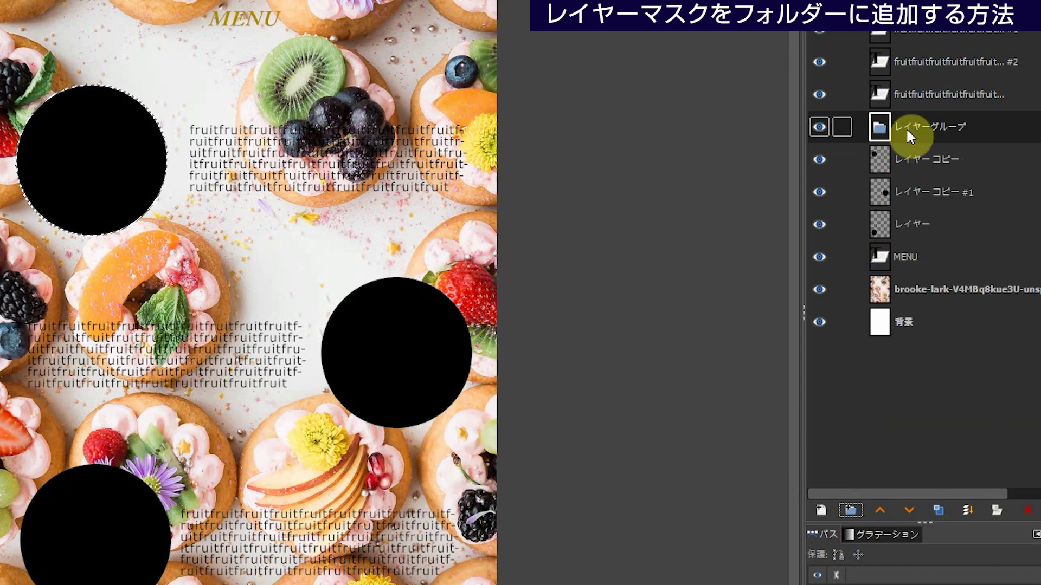
{"action": "double_click", "coordinate": [920, 130]}
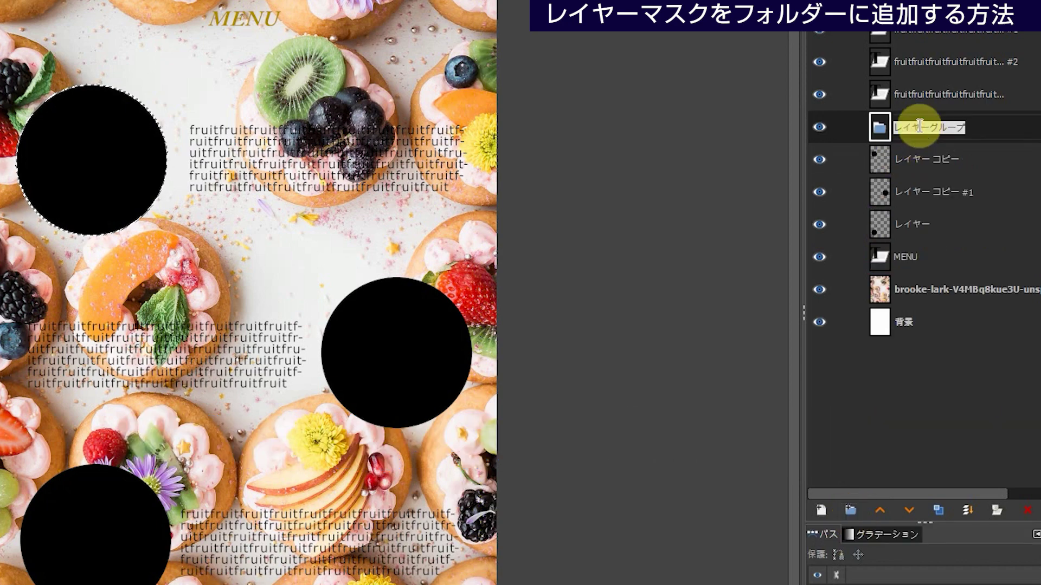
{"action": "type", "text": "A"}
{"action": "key", "text": "Return"}
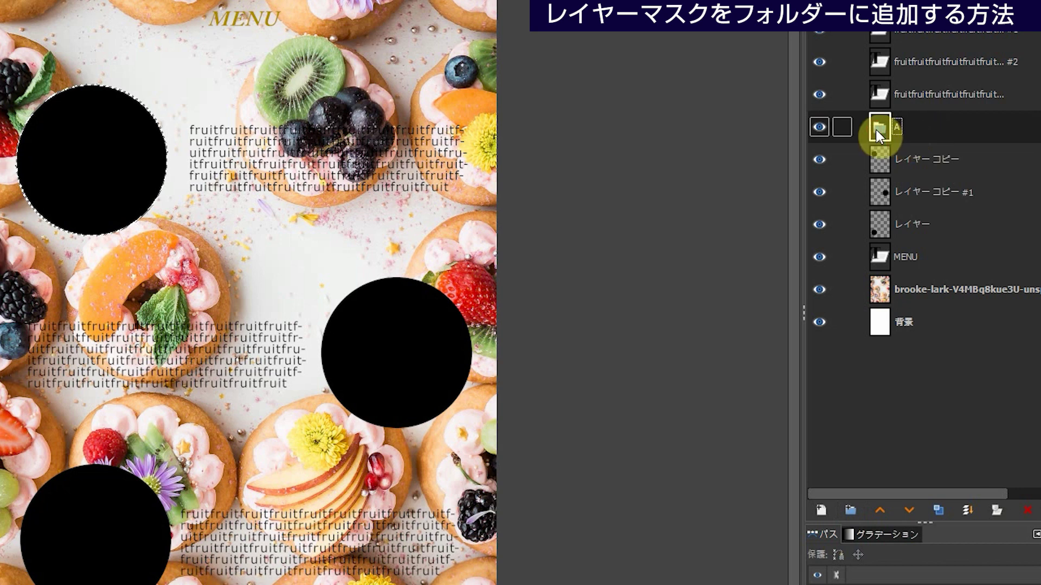
Move the tart photo layer into group A and make the group active
{"action": "left_click", "coordinate": [883, 289]}
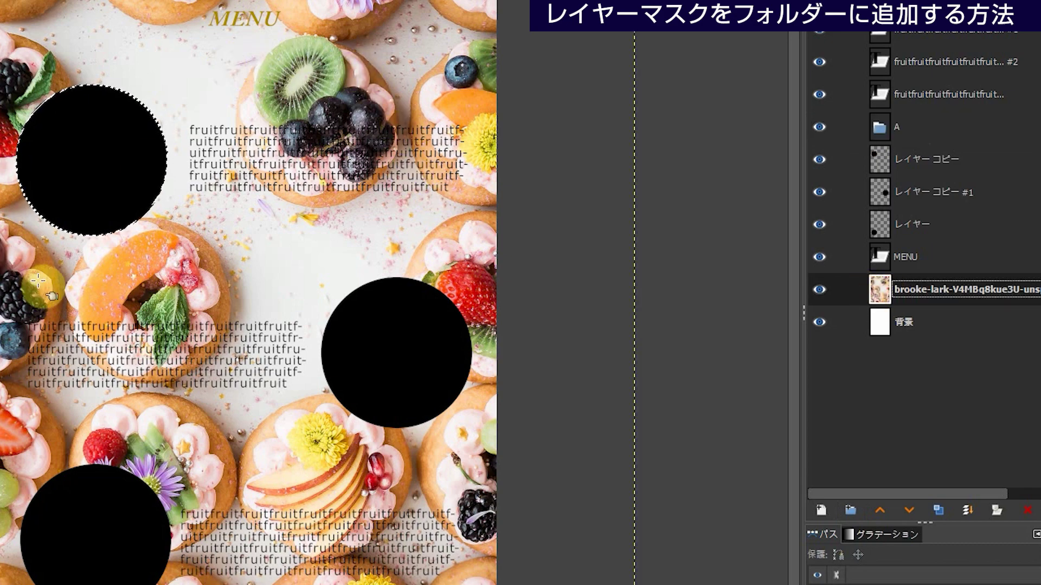
{"action": "left_click_drag", "start_coordinate": [880, 288], "coordinate": [897, 127]}
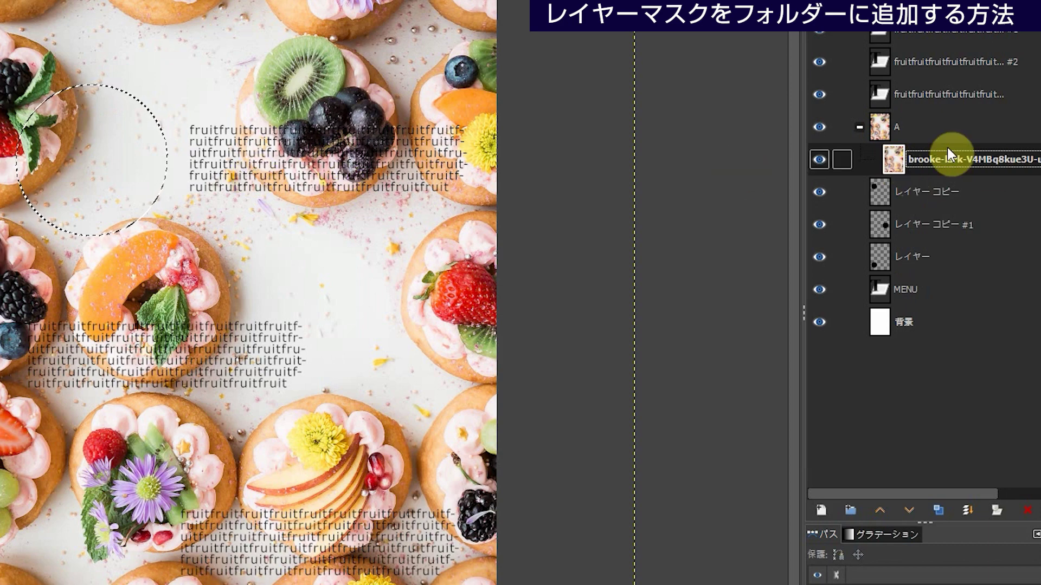
{"action": "left_click", "coordinate": [879, 129]}
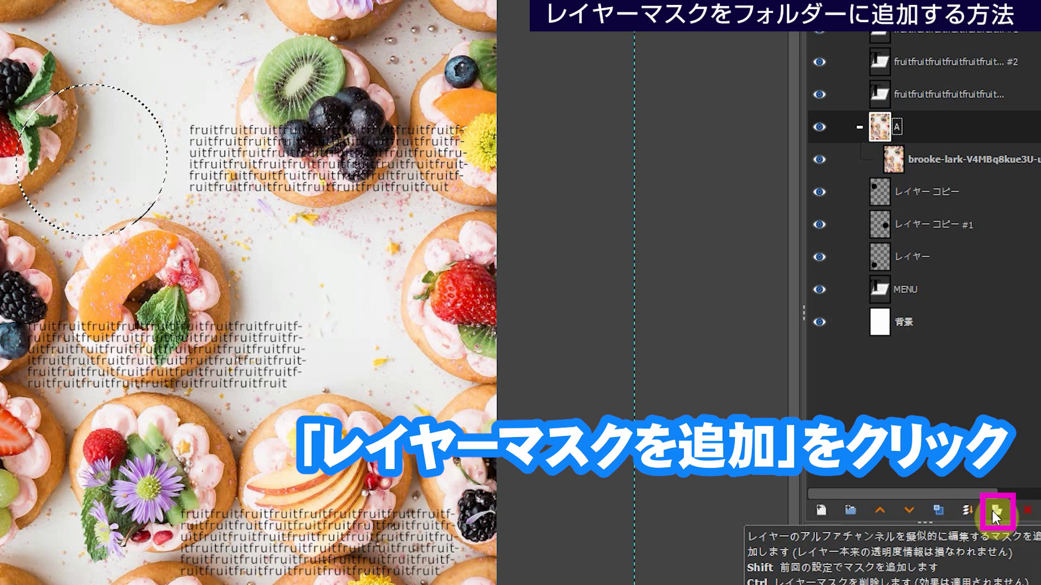
Give group A a black full-transparency mask and paint the top-left circle selection white in it
{"action": "left_click", "coordinate": [992, 511]}
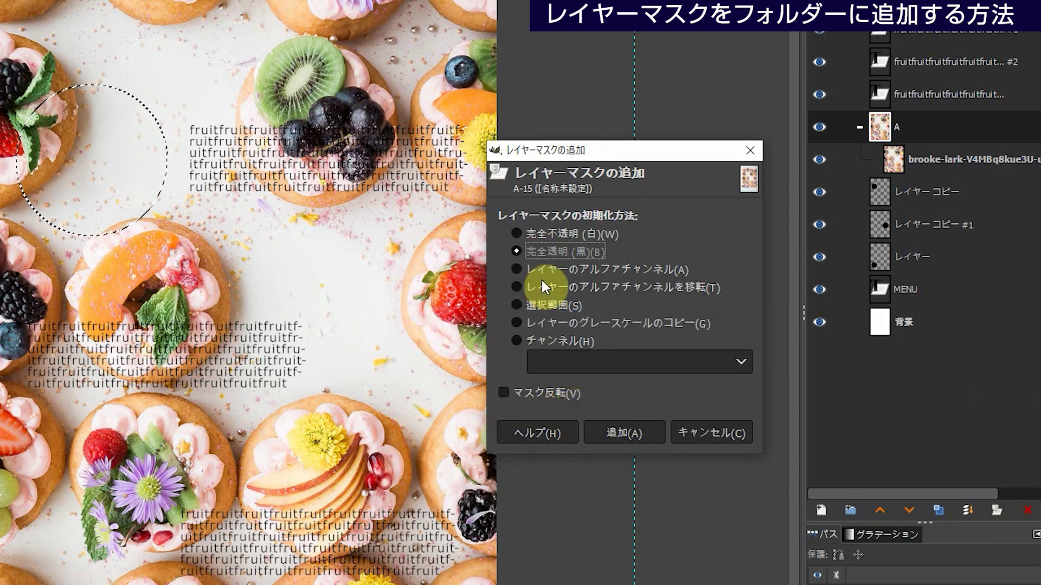
{"action": "left_click", "coordinate": [629, 432]}
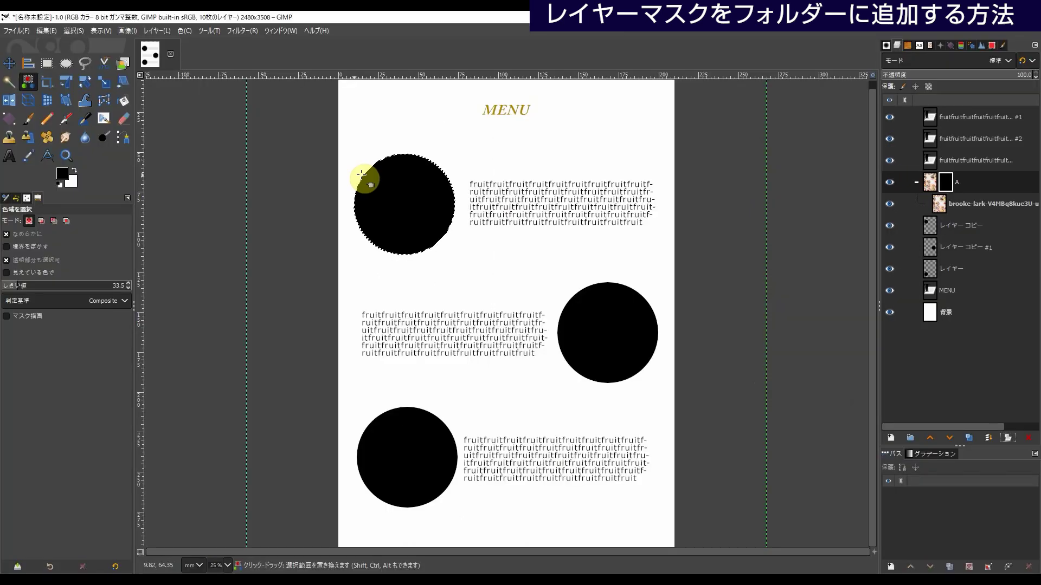
{"action": "left_click", "coordinate": [76, 171]}
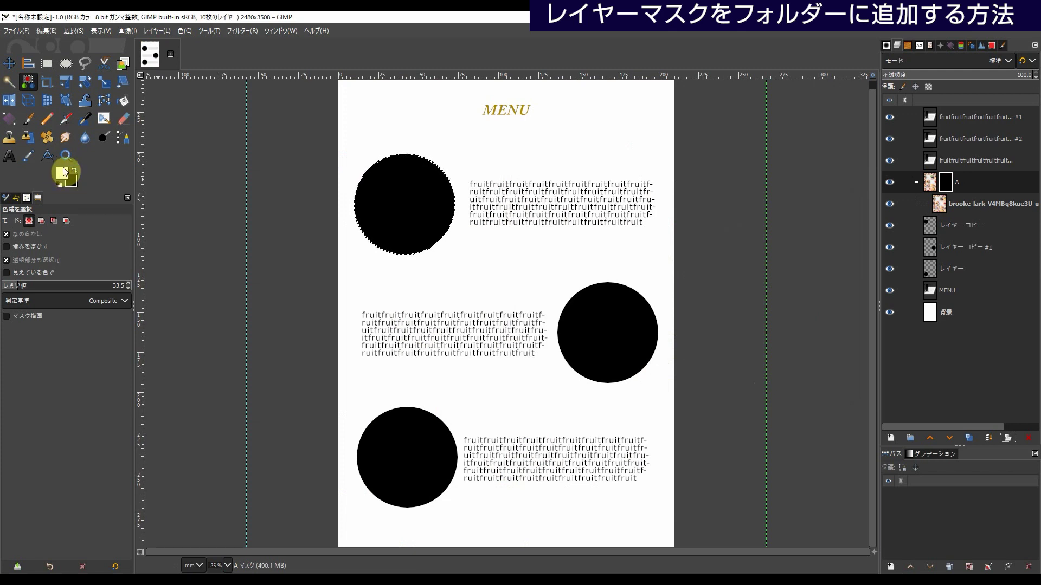
{"action": "left_click_drag", "start_coordinate": [65, 180], "coordinate": [301, 176]}
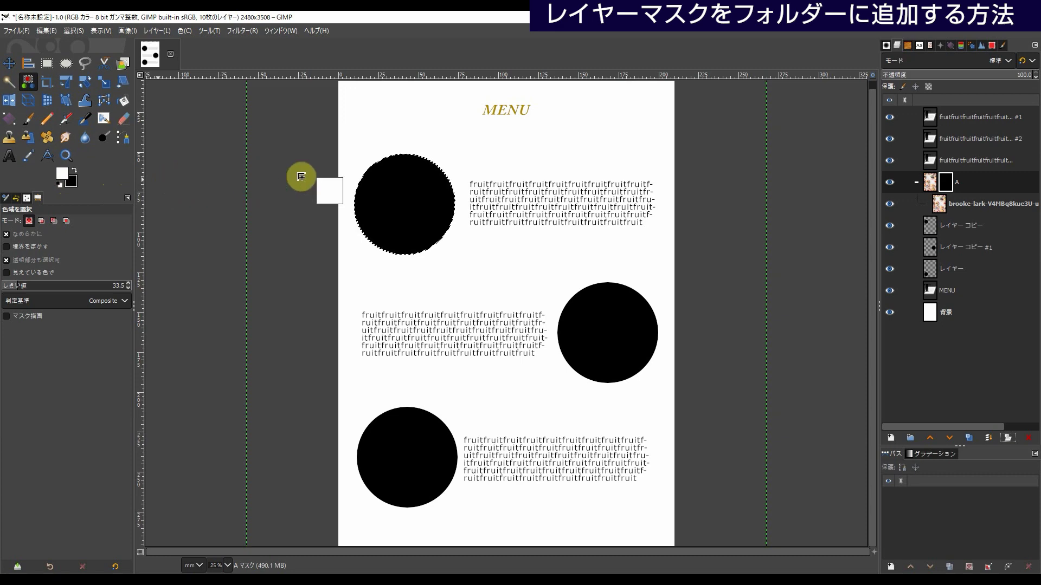
{"action": "left_click_drag", "start_coordinate": [301, 177], "coordinate": [397, 194]}
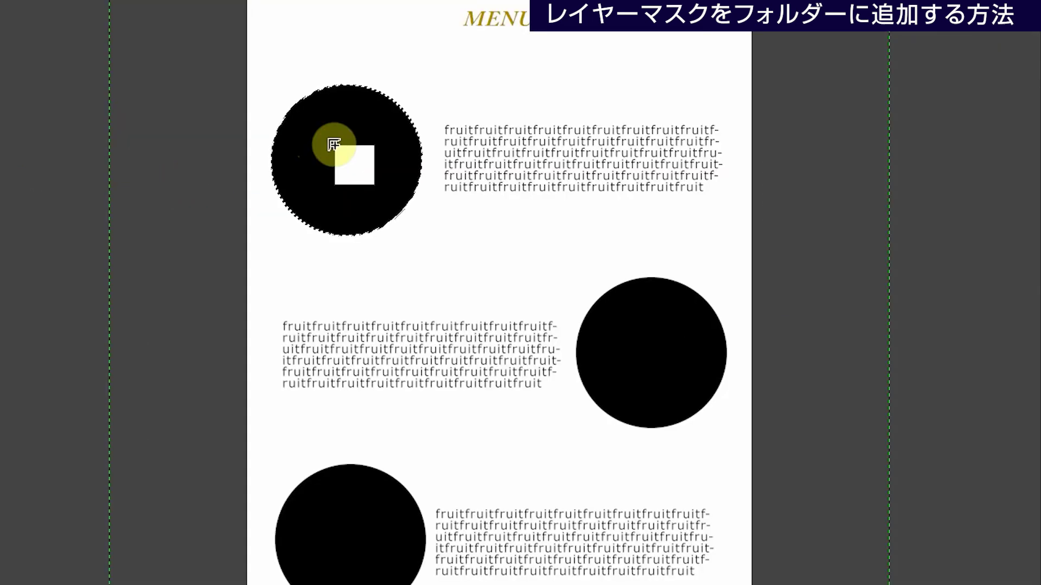
{"action": "left_click_drag", "start_coordinate": [334, 145], "coordinate": [334, 144]}
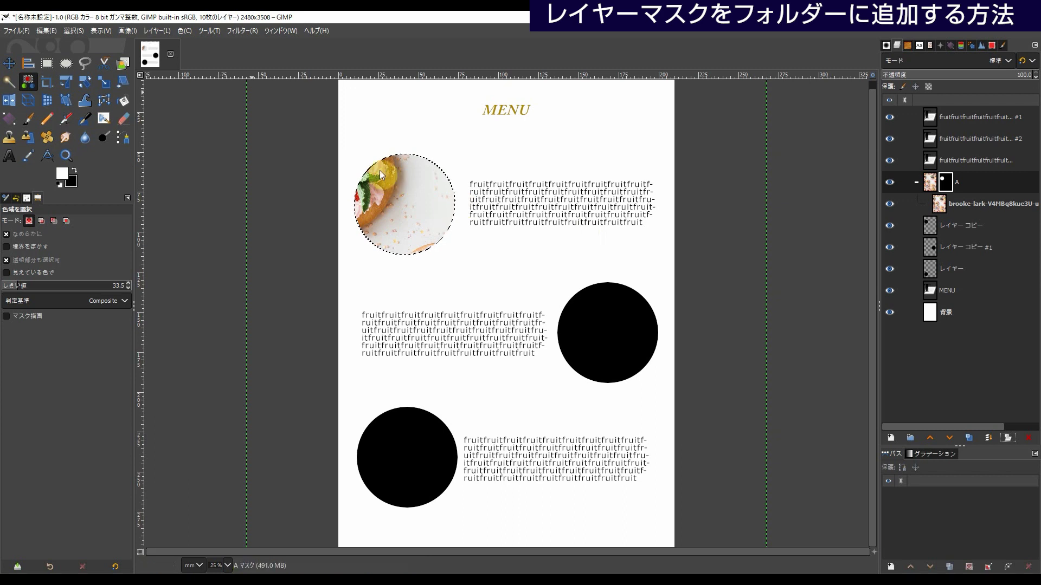
Clear the selection, then turn Show Layer Mask on for group A and off again
{"action": "left_click", "coordinate": [73, 31]}
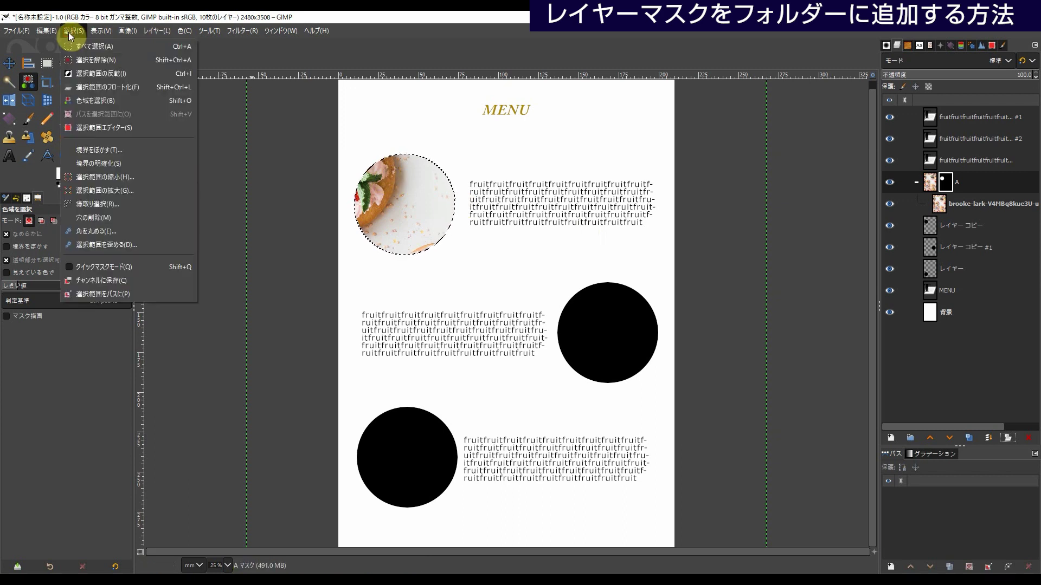
{"action": "left_click", "coordinate": [80, 61]}
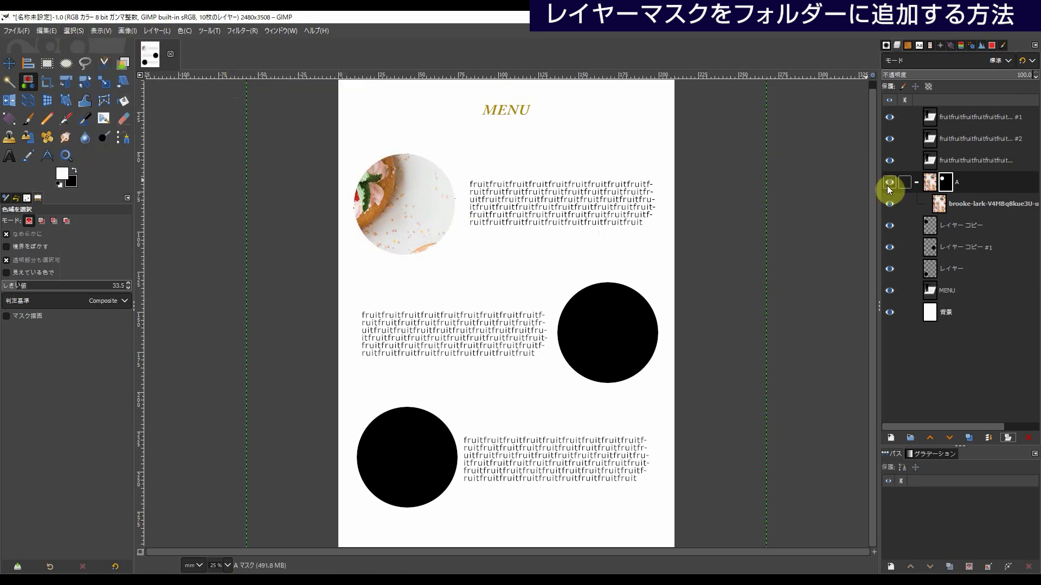
{"action": "right_click", "coordinate": [945, 188]}
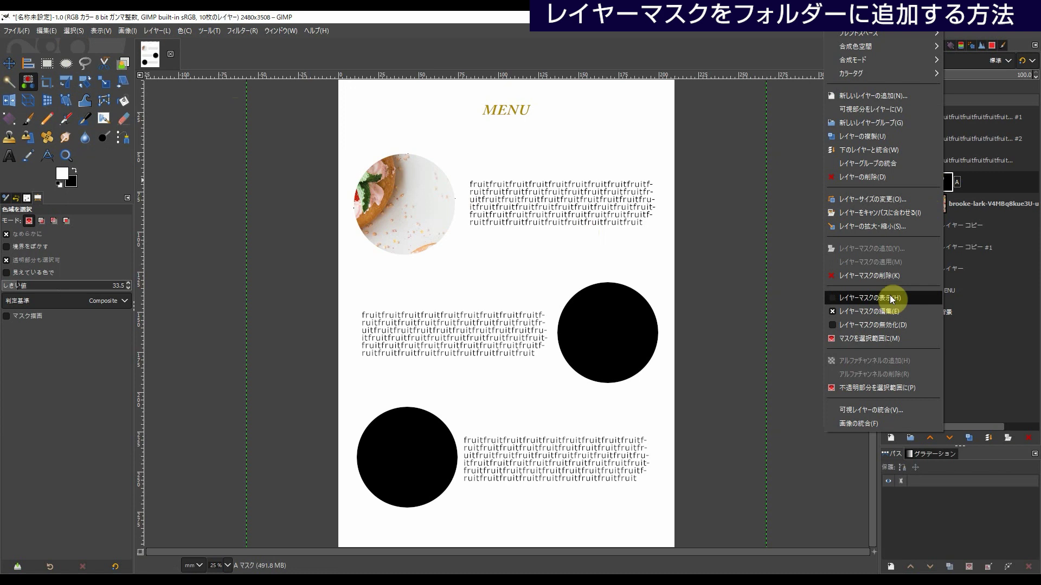
{"action": "left_click", "coordinate": [836, 300]}
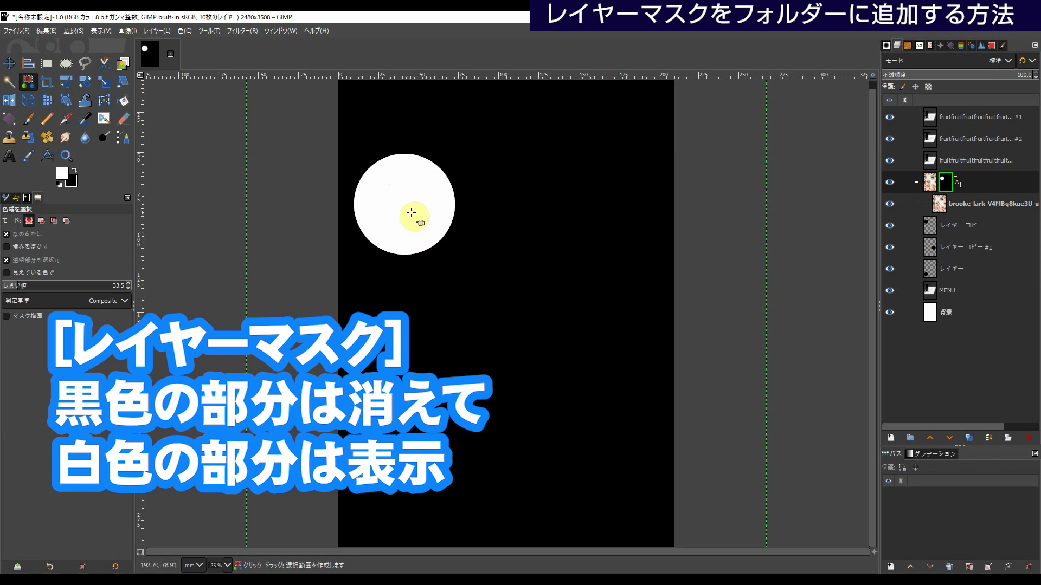
{"action": "right_click", "coordinate": [945, 182]}
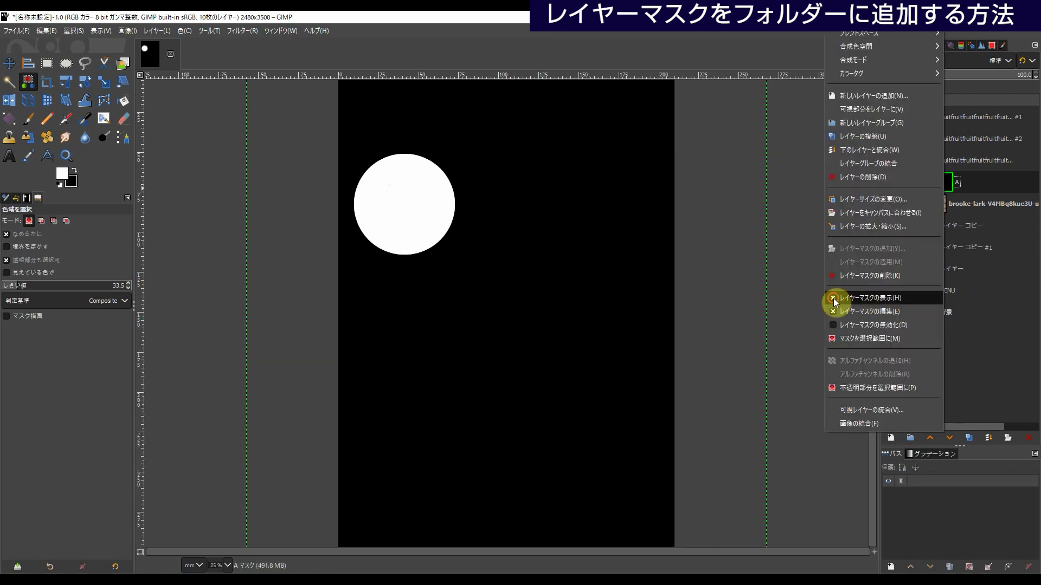
{"action": "left_click", "coordinate": [833, 298]}
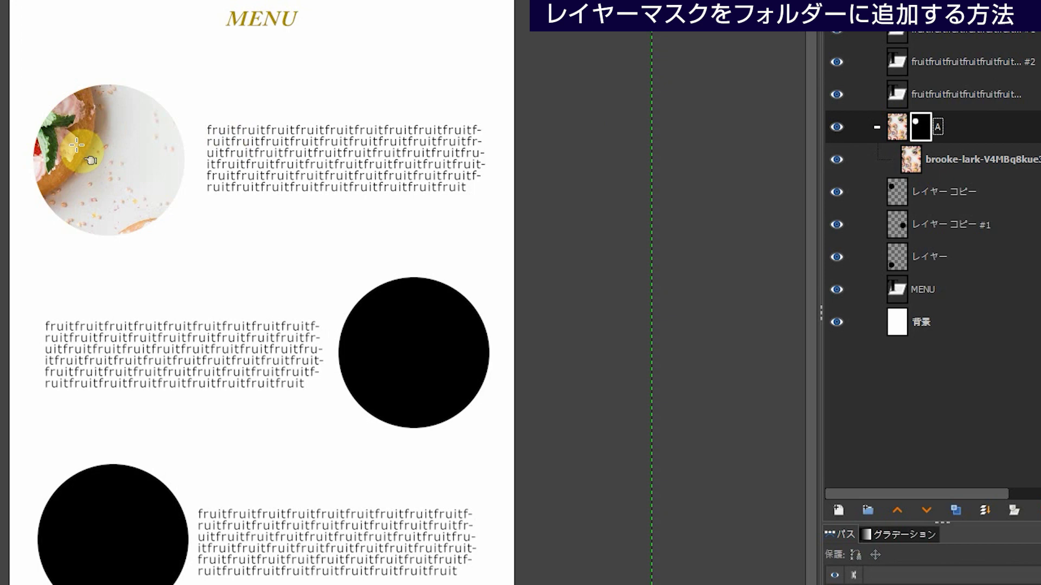
Move only the tart photo layer so a strawberry and blackberry fill the top-left circle
{"action": "left_click", "coordinate": [898, 158]}
{"action": "left_click", "coordinate": [914, 164]}
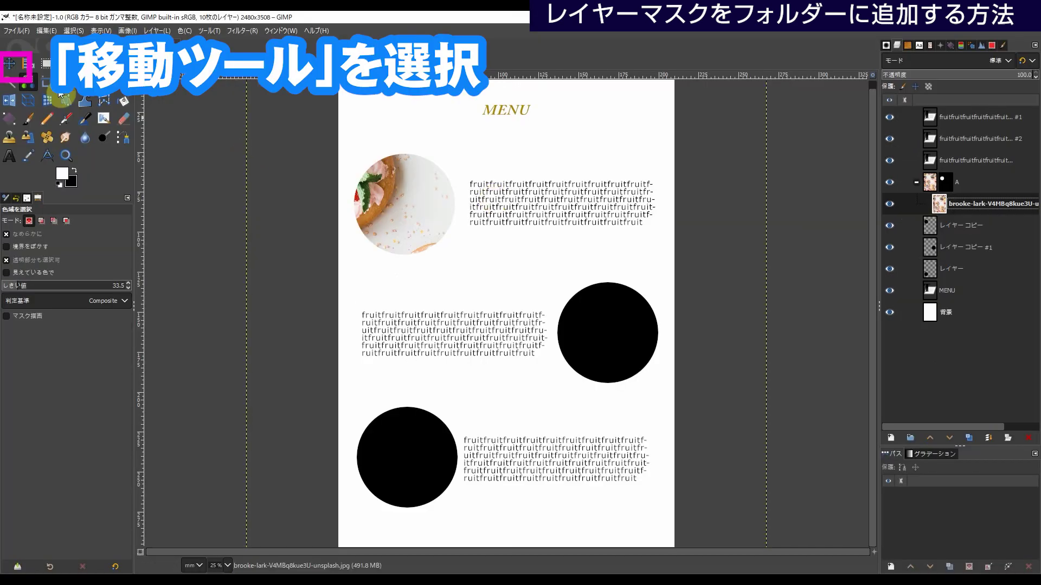
{"action": "left_click", "coordinate": [9, 66]}
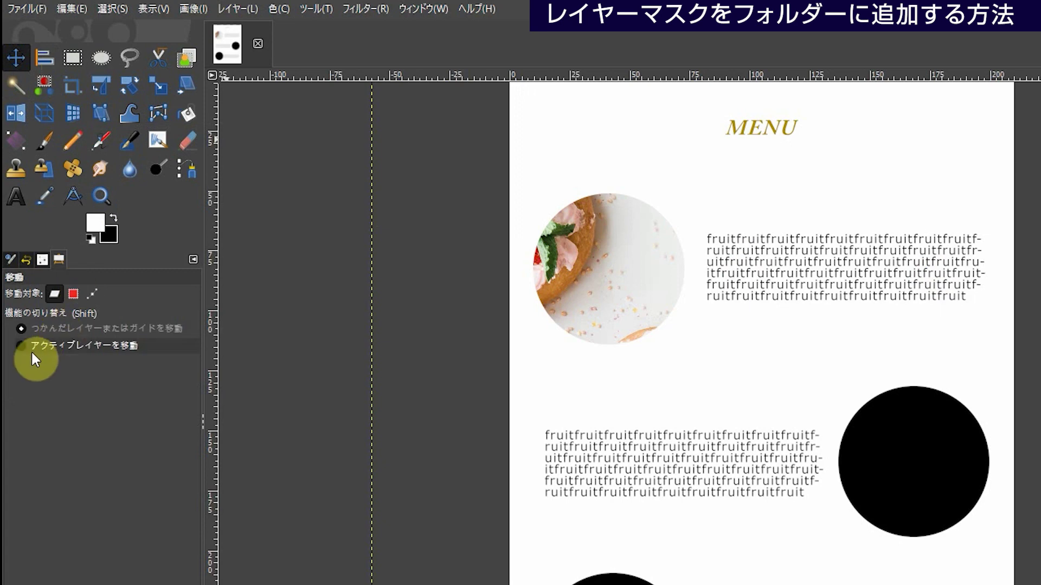
{"action": "left_click", "coordinate": [21, 358]}
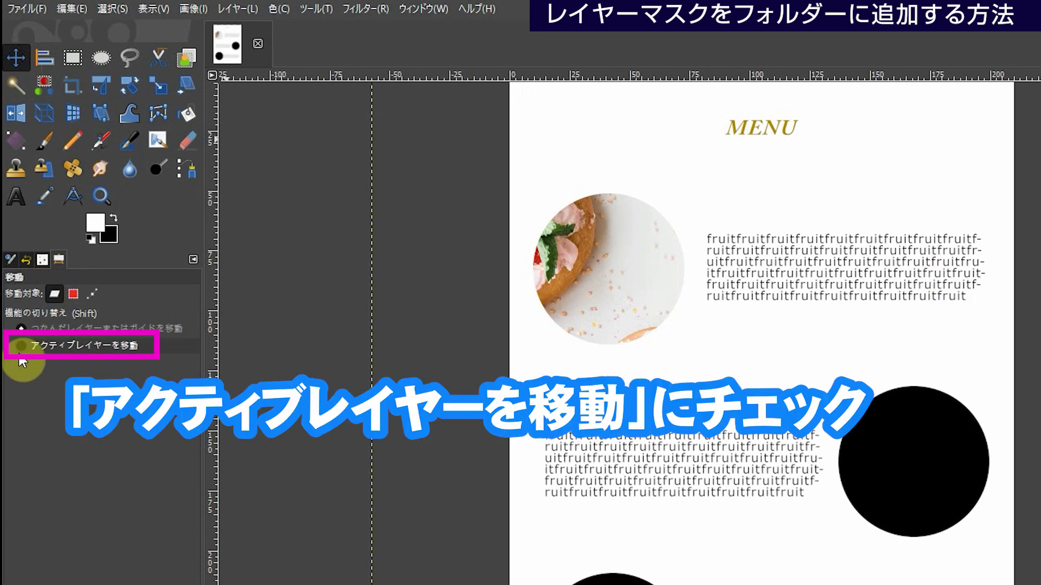
{"action": "left_click", "coordinate": [21, 347]}
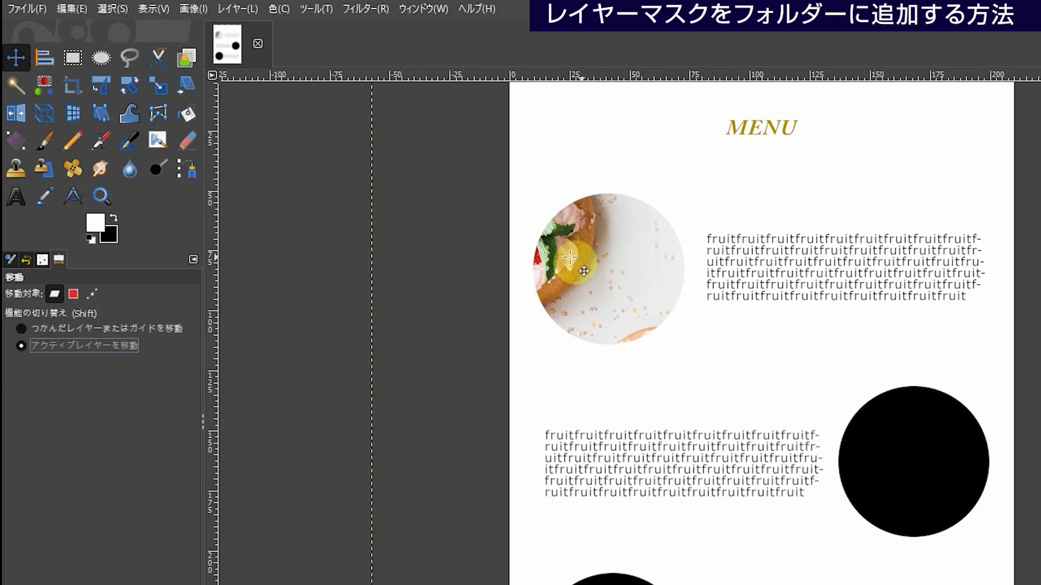
{"action": "mouse_move", "coordinate": [580, 253]}
{"action": "left_mouse_down"}
{"action": "mouse_move", "coordinate": [687, 300]}
{"action": "mouse_move", "coordinate": [712, 327]}
{"action": "mouse_move", "coordinate": [642, 310]}
{"action": "mouse_move", "coordinate": [690, 274]}
{"action": "mouse_move", "coordinate": [687, 310]}
{"action": "left_mouse_up"}
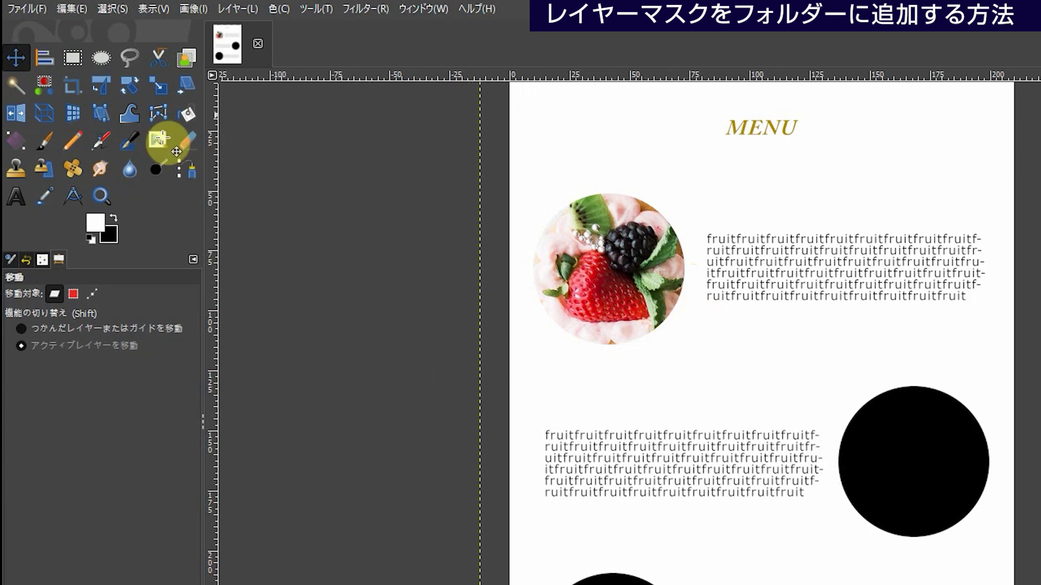
Scale the tart photo down proportionally with the Scale tool
{"action": "left_click", "coordinate": [166, 90]}
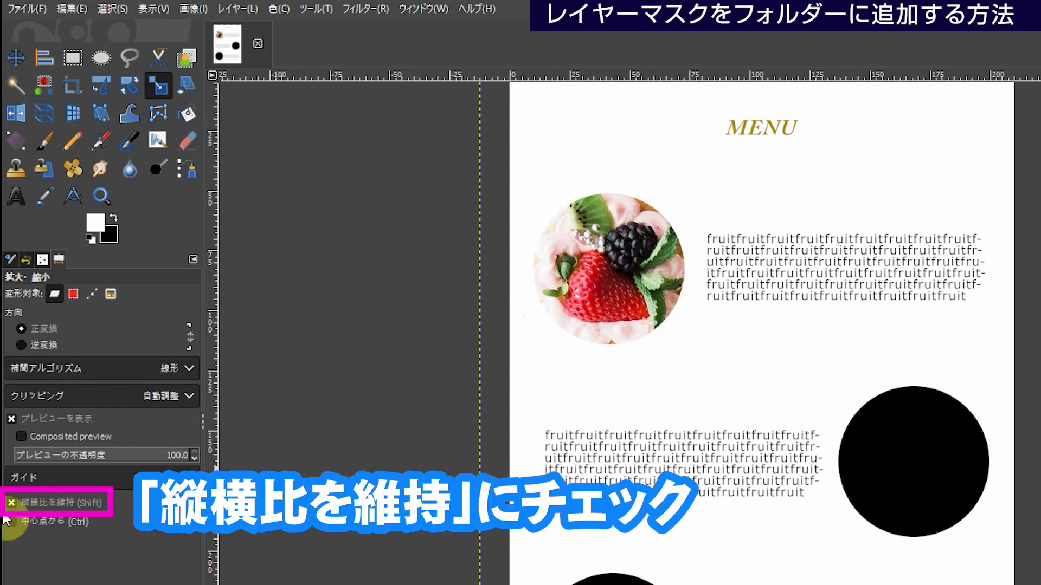
{"action": "left_click", "coordinate": [492, 385]}
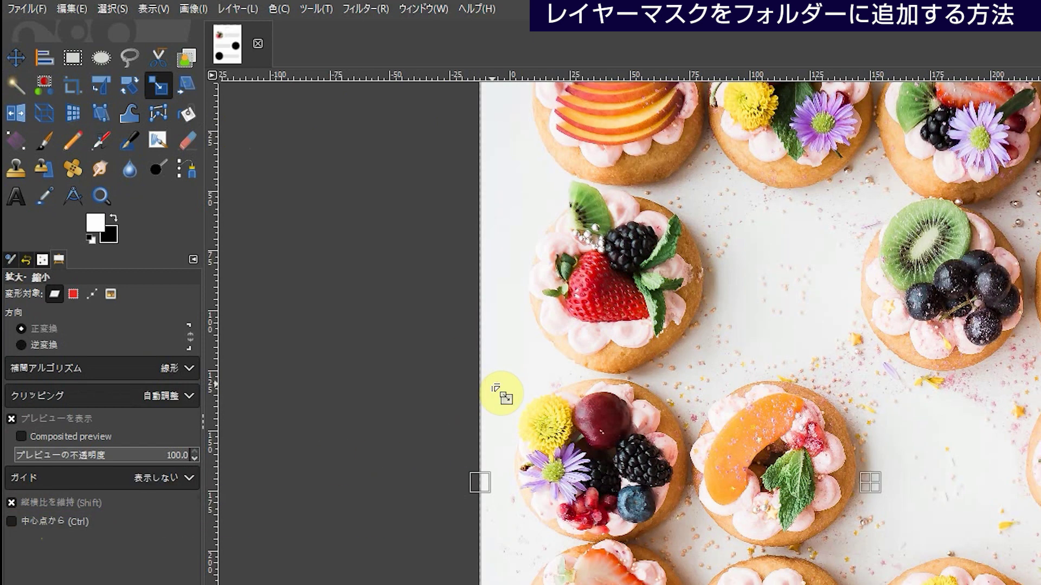
{"action": "left_click_drag", "start_coordinate": [481, 481], "coordinate": [679, 481]}
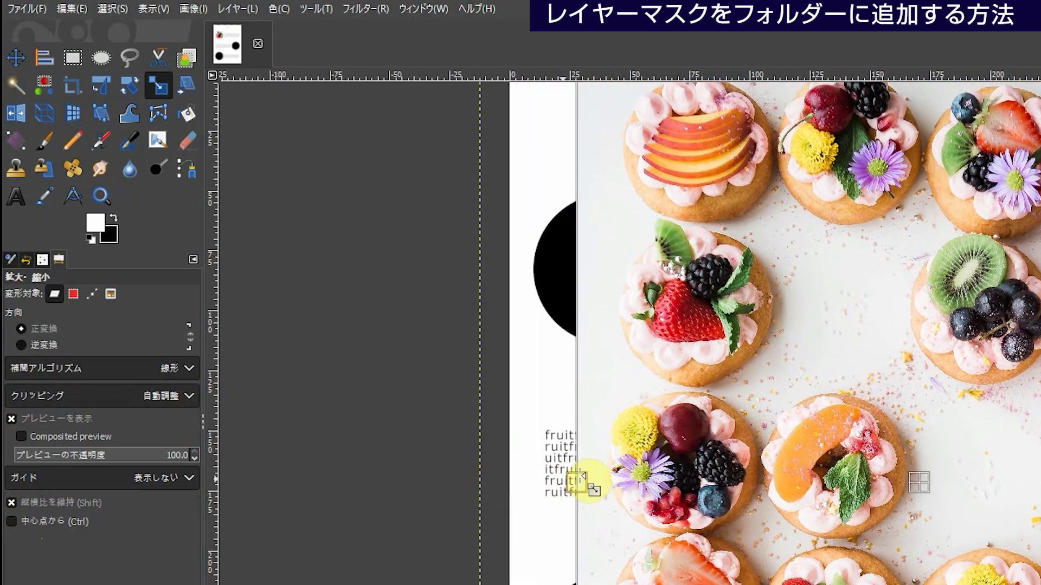
{"action": "mouse_move", "coordinate": [970, 482]}
{"action": "left_mouse_down"}
{"action": "mouse_move", "coordinate": [835, 441]}
{"action": "mouse_move", "coordinate": [827, 472]}
{"action": "left_mouse_up"}
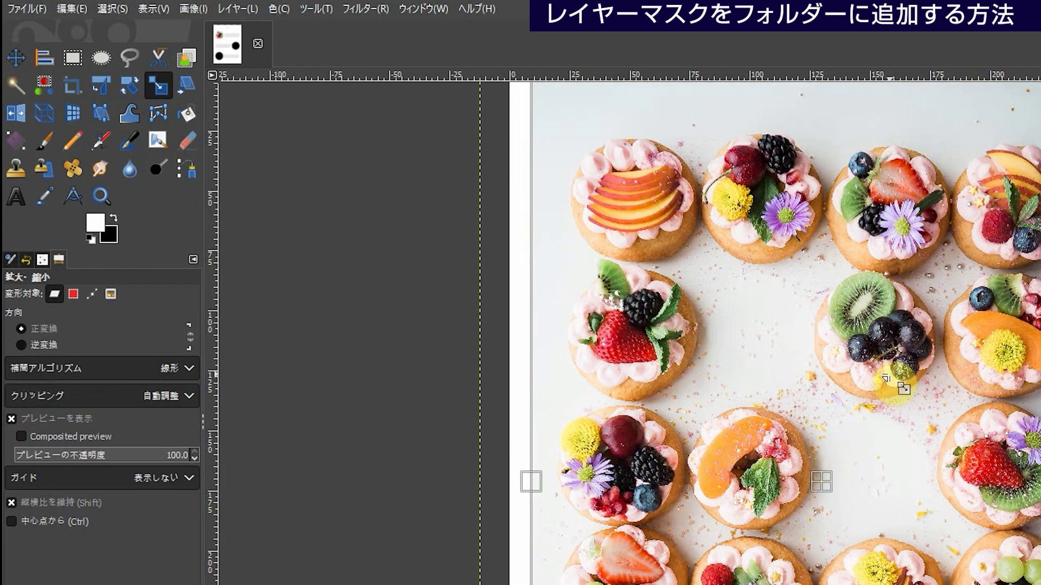
{"action": "left_click", "coordinate": [889, 374]}
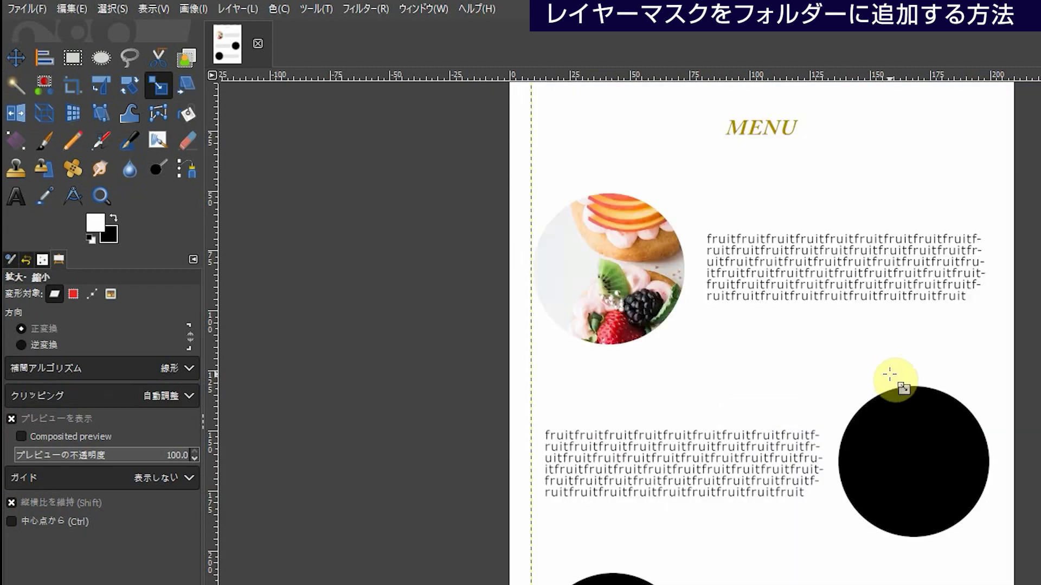
Reposition the scaled photo so one whole strawberry tart is centred in the top circle
{"action": "left_click", "coordinate": [19, 56]}
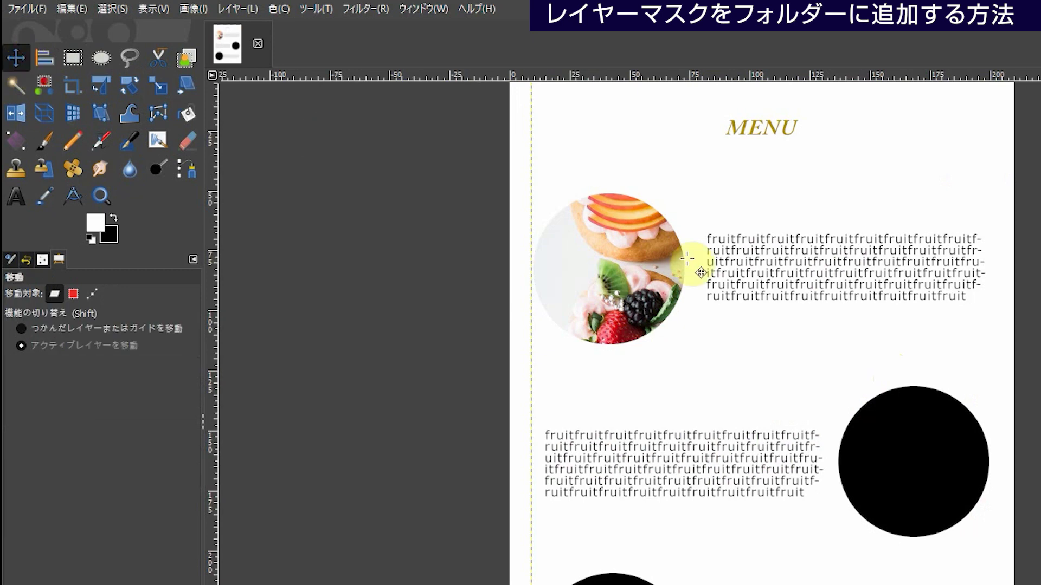
{"action": "left_click_drag", "start_coordinate": [632, 308], "coordinate": [629, 293]}
{"action": "mouse_move", "coordinate": [635, 282]}
{"action": "left_mouse_down"}
{"action": "mouse_move", "coordinate": [618, 263]}
{"action": "mouse_move", "coordinate": [596, 271]}
{"action": "left_mouse_up"}
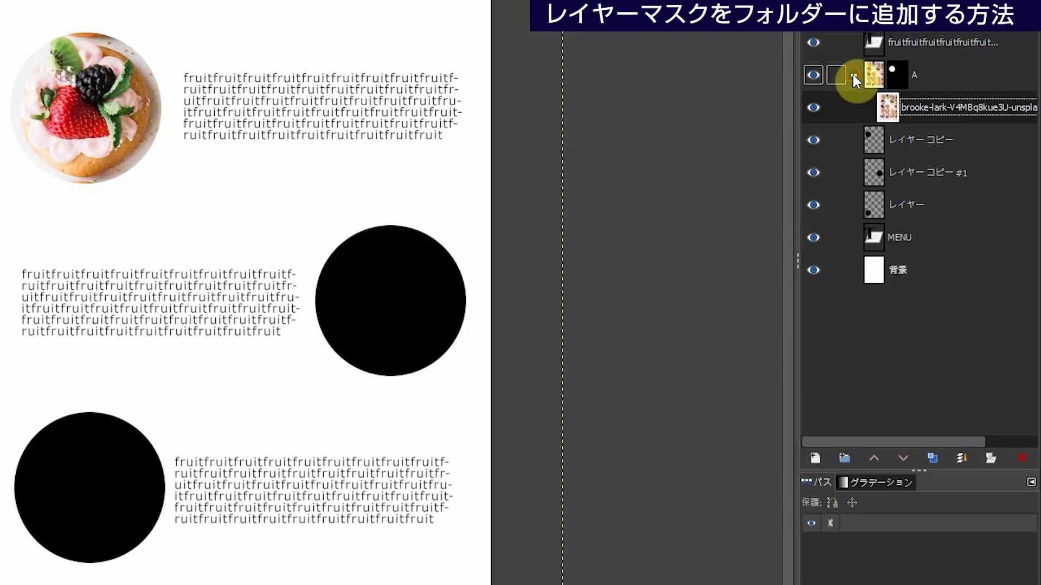
Duplicate group A, lower the copy directly beneath A, and rename it B
{"action": "left_click", "coordinate": [853, 74]}
{"action": "left_click", "coordinate": [853, 75]}
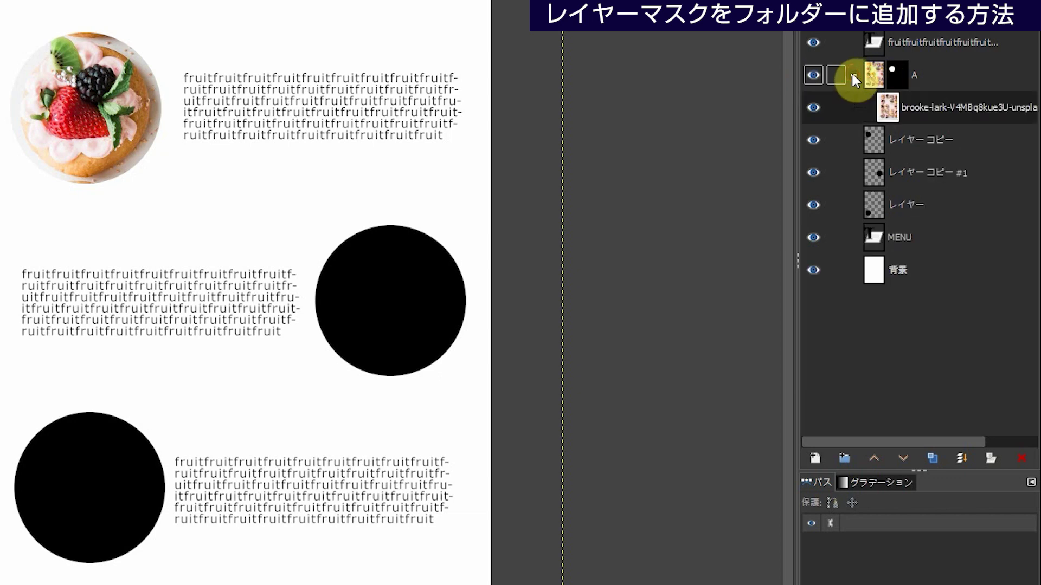
{"action": "left_click", "coordinate": [855, 74]}
{"action": "left_click", "coordinate": [878, 82]}
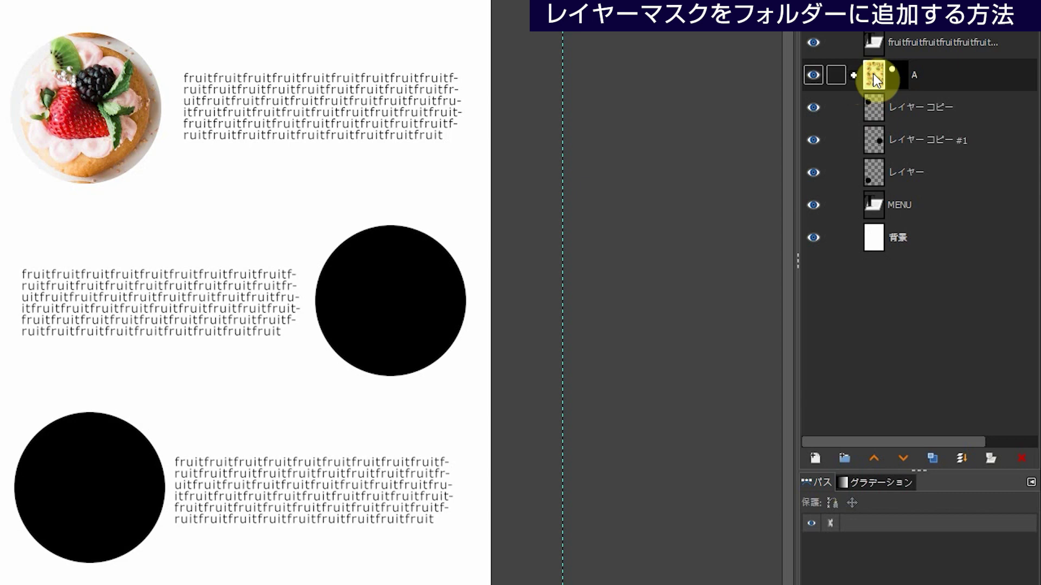
{"action": "left_click", "coordinate": [932, 460]}
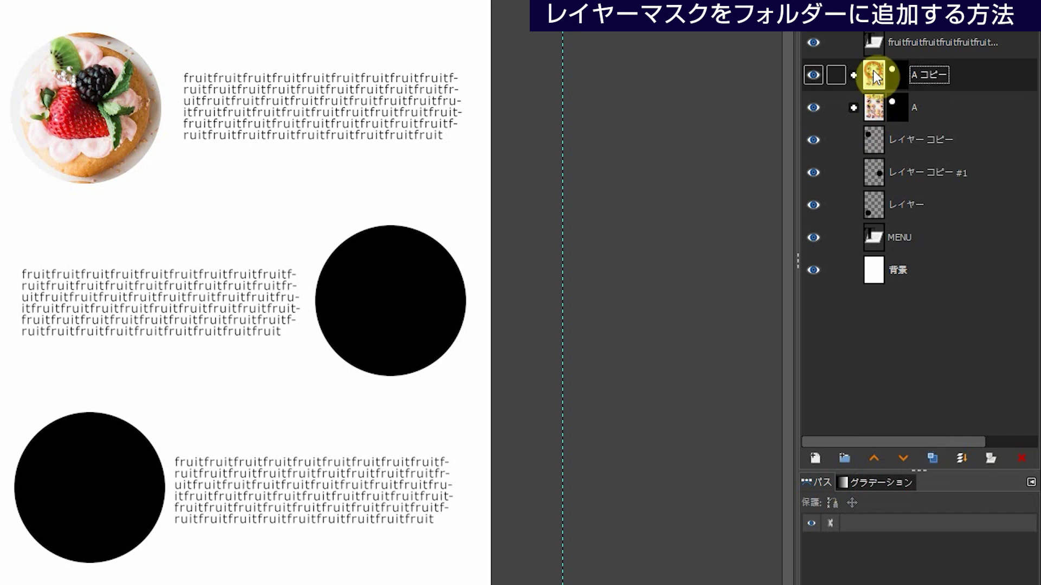
{"action": "left_click_drag", "start_coordinate": [872, 75], "coordinate": [916, 201]}
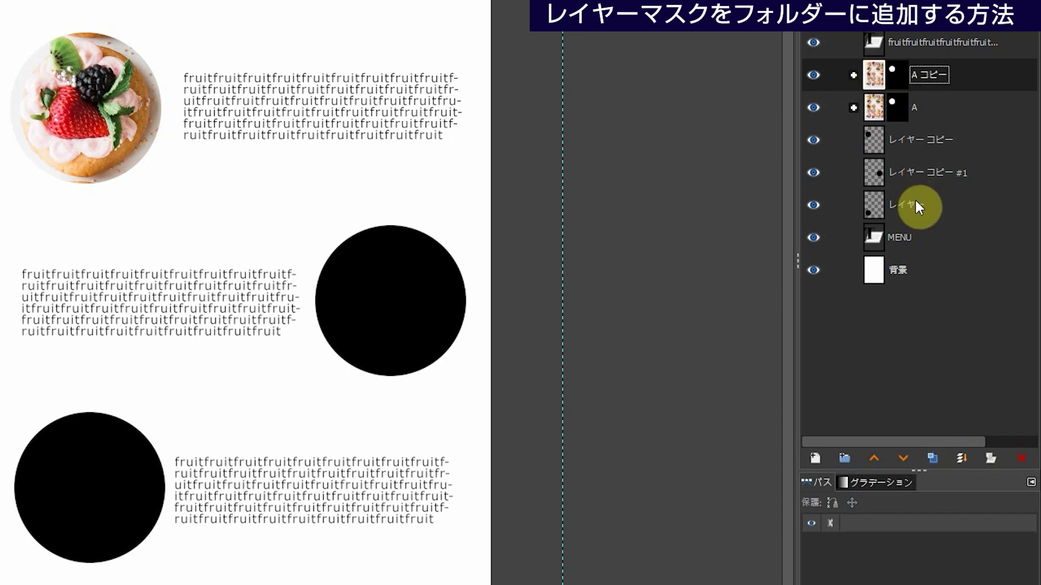
{"action": "left_click", "coordinate": [906, 459]}
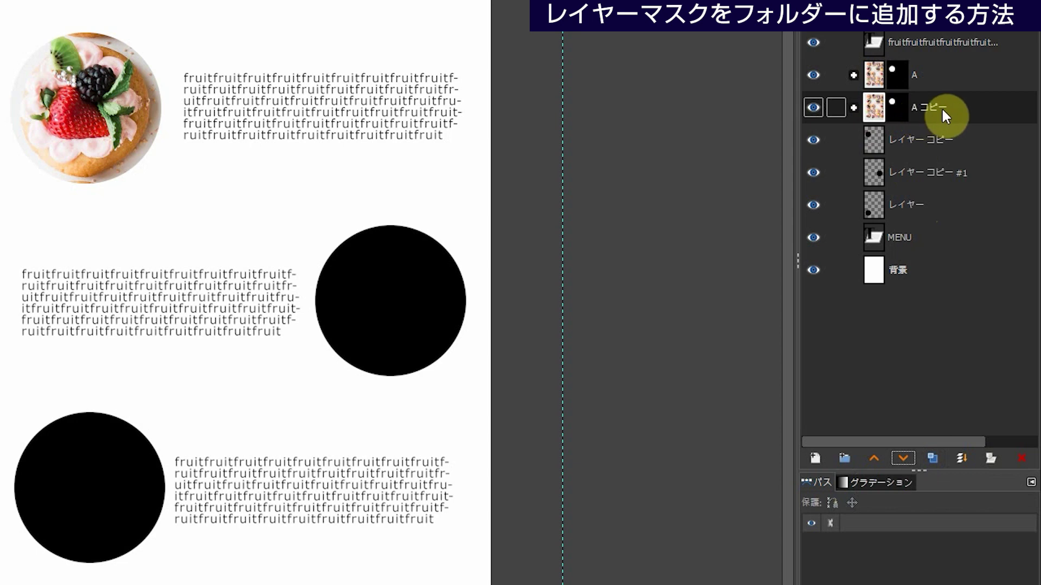
{"action": "double_click", "coordinate": [920, 106]}
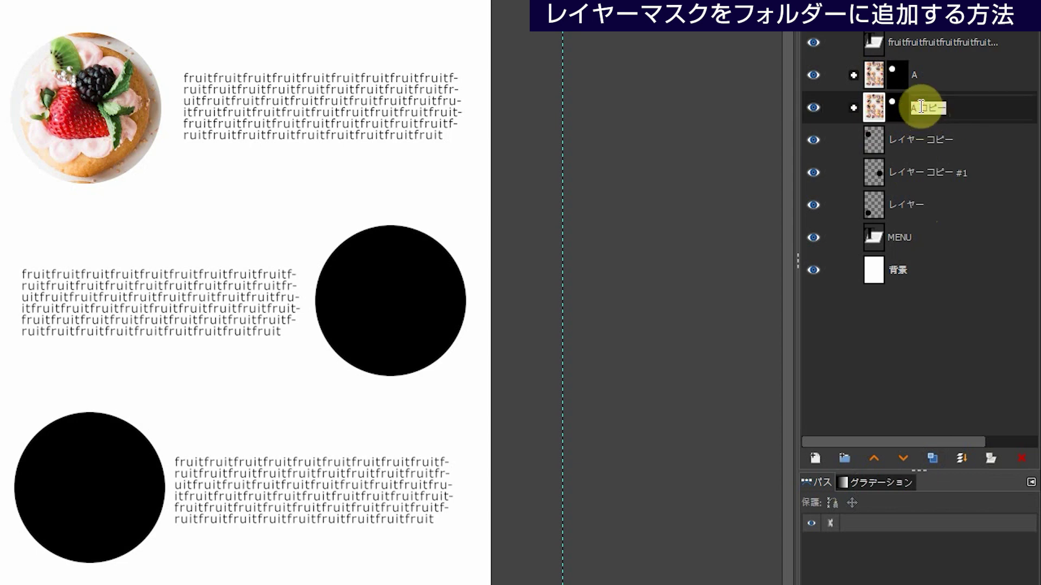
{"action": "type", "text": "B"}
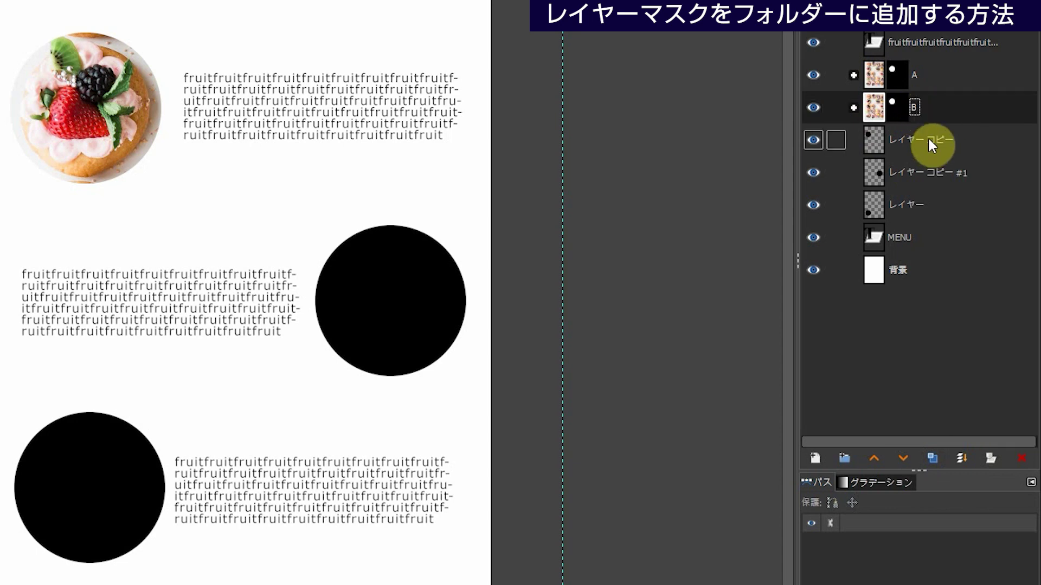
{"action": "left_click", "coordinate": [896, 112]}
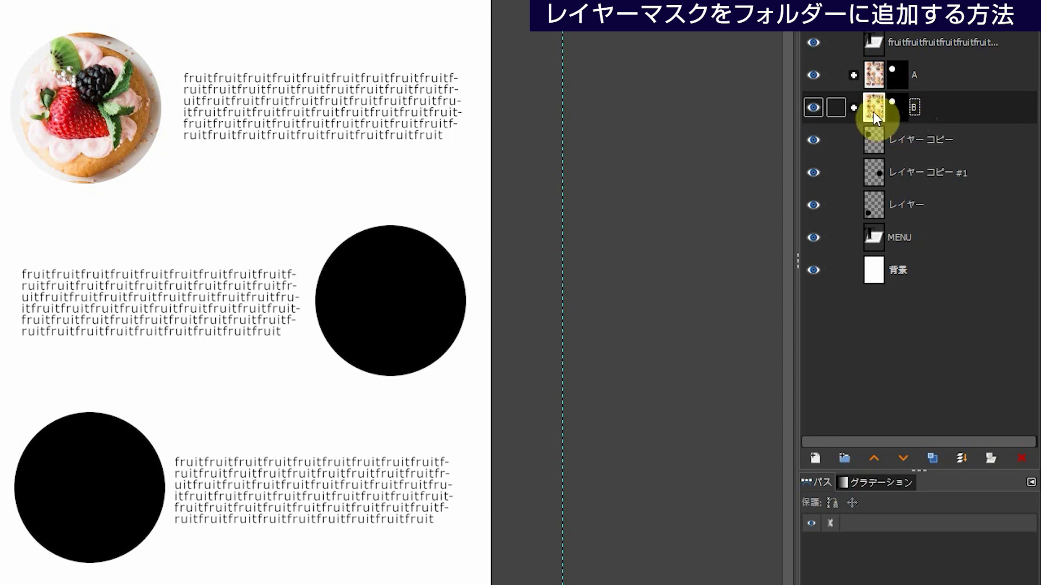
Drag group B's photo over the middle-right circle
{"action": "left_click_drag", "start_coordinate": [869, 105], "coordinate": [84, 102]}
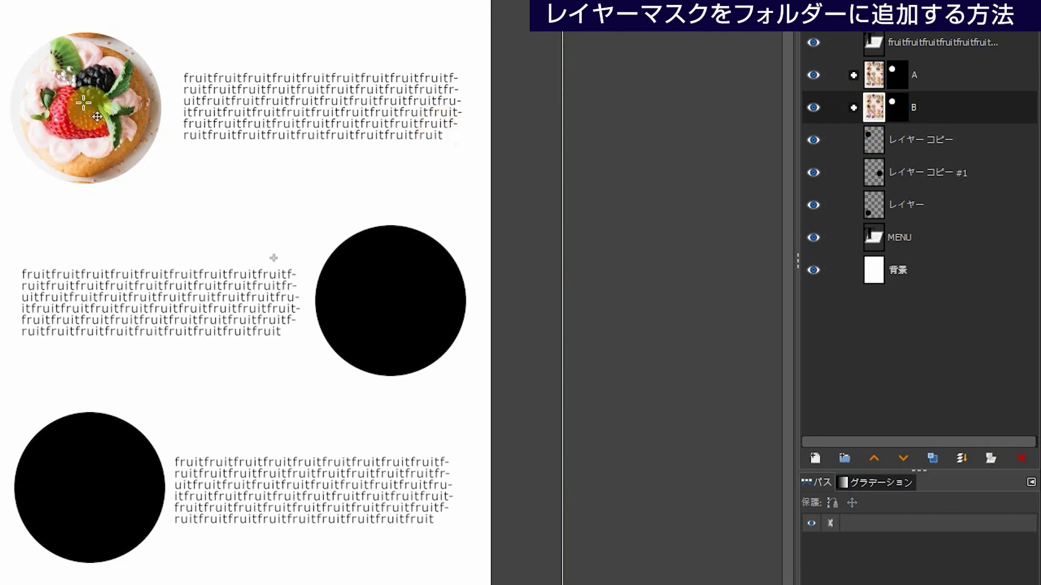
{"action": "mouse_move", "coordinate": [84, 101]}
{"action": "left_mouse_down"}
{"action": "mouse_move", "coordinate": [246, 194]}
{"action": "mouse_move", "coordinate": [390, 296]}
{"action": "left_mouse_up"}
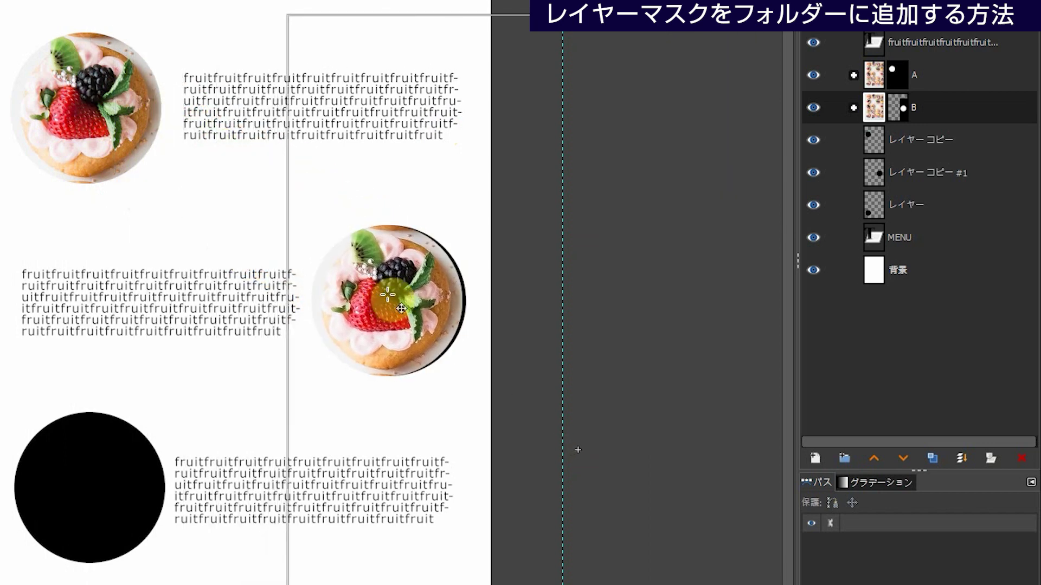
{"action": "left_click_drag", "start_coordinate": [389, 296], "coordinate": [404, 313]}
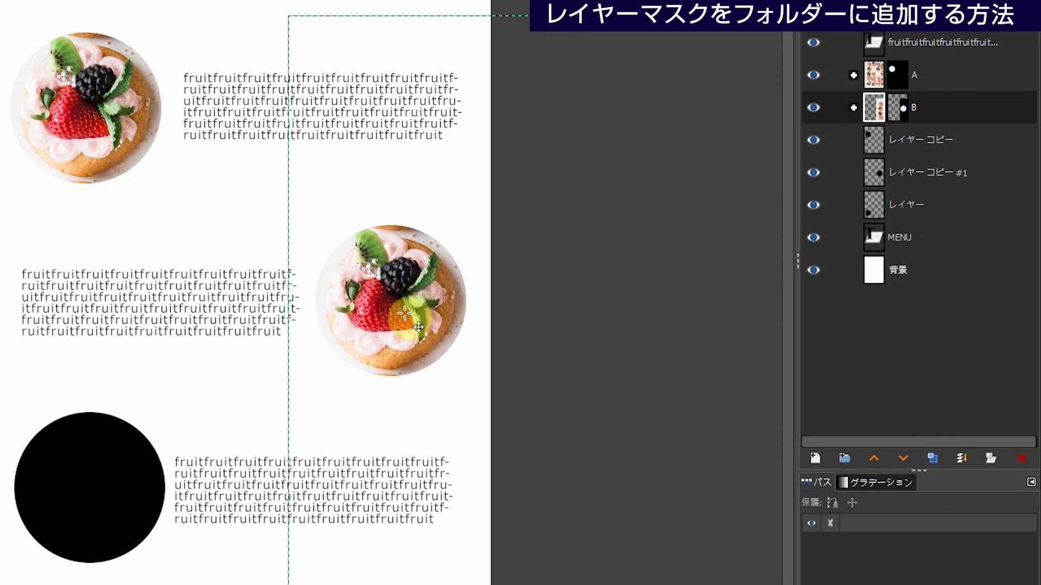
Shift group B's inner photo so a tart with a yellow flower, plum and berries fills the circle
{"action": "left_click", "coordinate": [853, 108]}
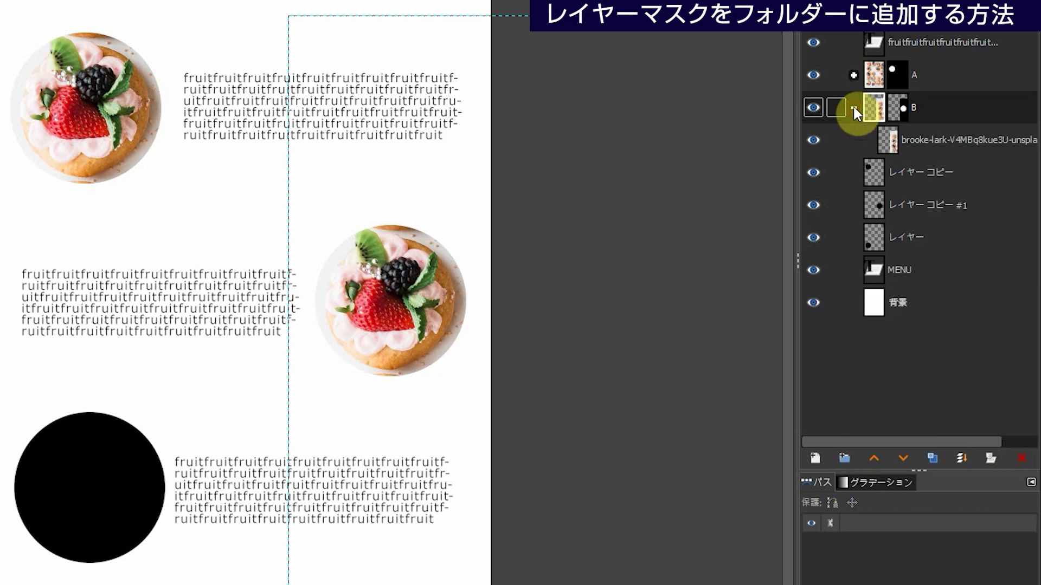
{"action": "left_click", "coordinate": [891, 141]}
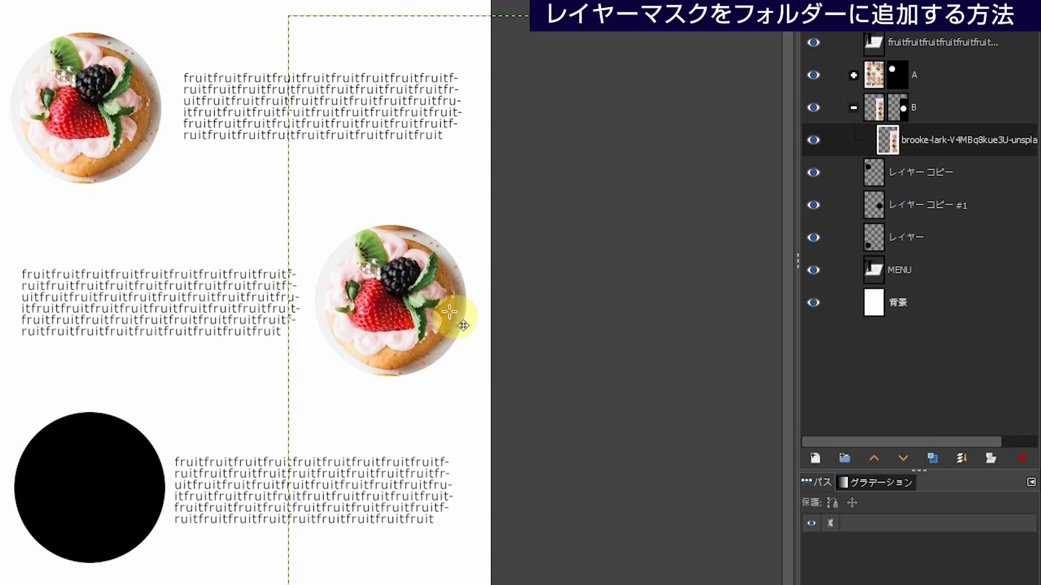
{"action": "left_click_drag", "start_coordinate": [415, 306], "coordinate": [360, 314]}
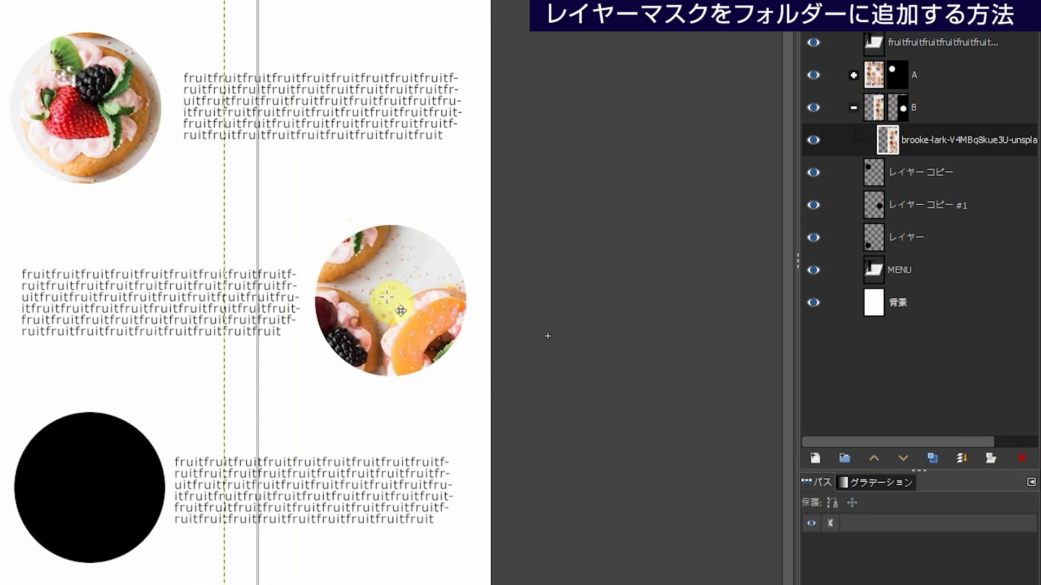
{"action": "left_click_drag", "start_coordinate": [361, 314], "coordinate": [395, 298]}
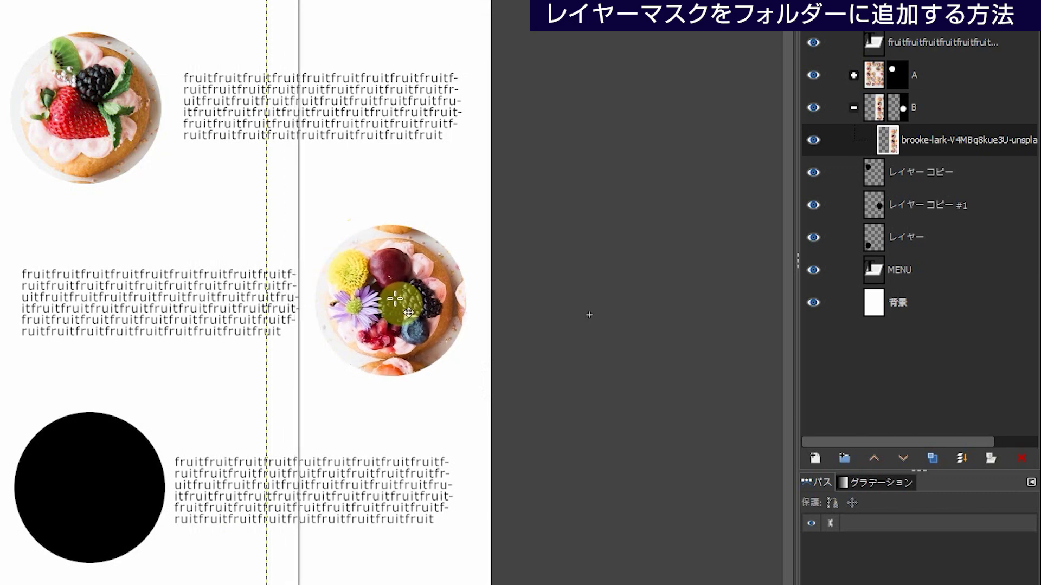
{"action": "left_click_drag", "start_coordinate": [395, 299], "coordinate": [395, 299]}
{"action": "left_click_drag", "start_coordinate": [576, 529], "coordinate": [589, 542]}
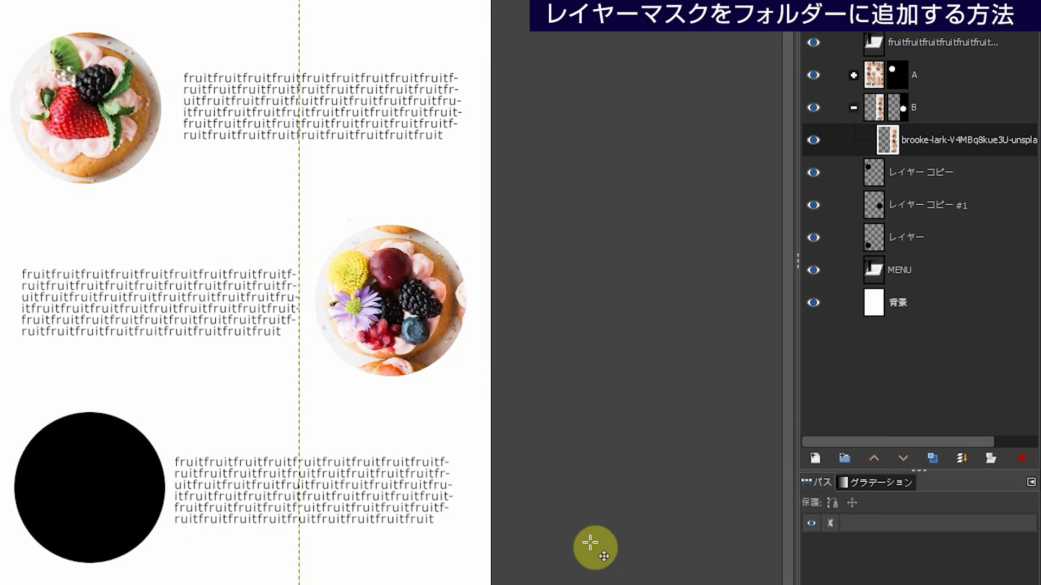
{"action": "left_click", "coordinate": [854, 107]}
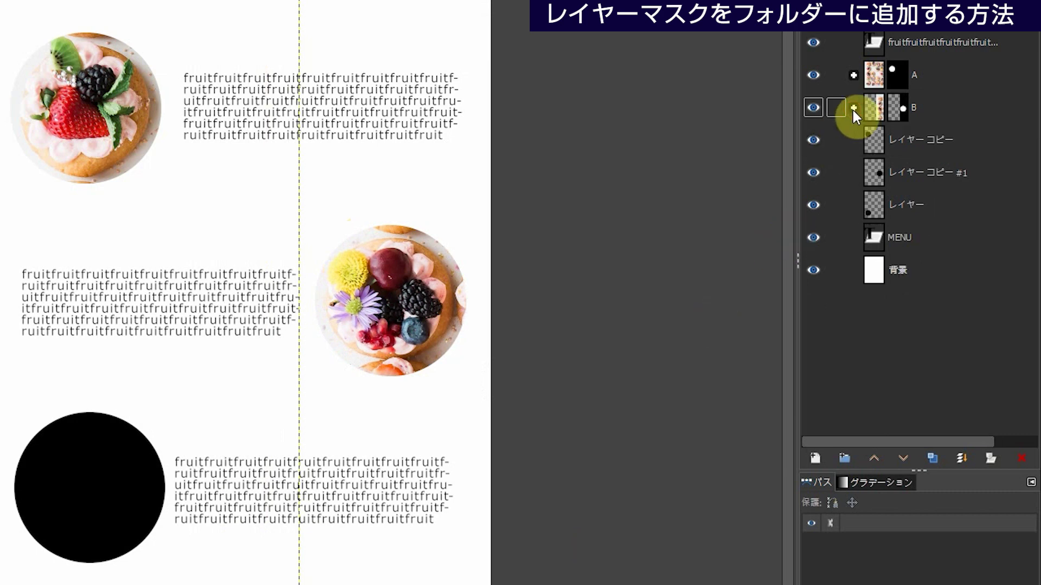
{"action": "left_click", "coordinate": [873, 106]}
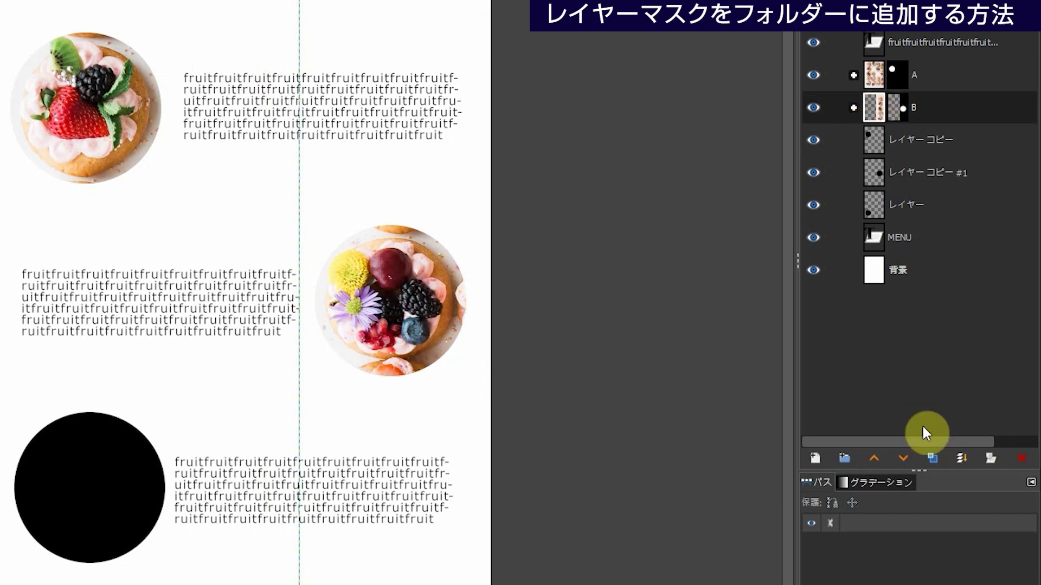
Duplicate group B, lower the copy beneath B, and rename it C
{"action": "left_click", "coordinate": [932, 458]}
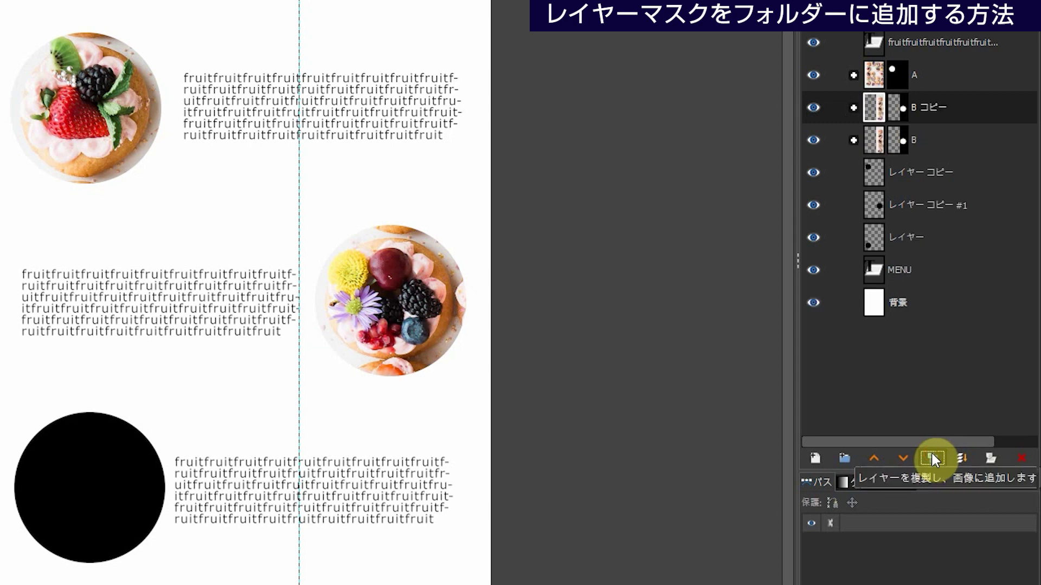
{"action": "left_click", "coordinate": [902, 458]}
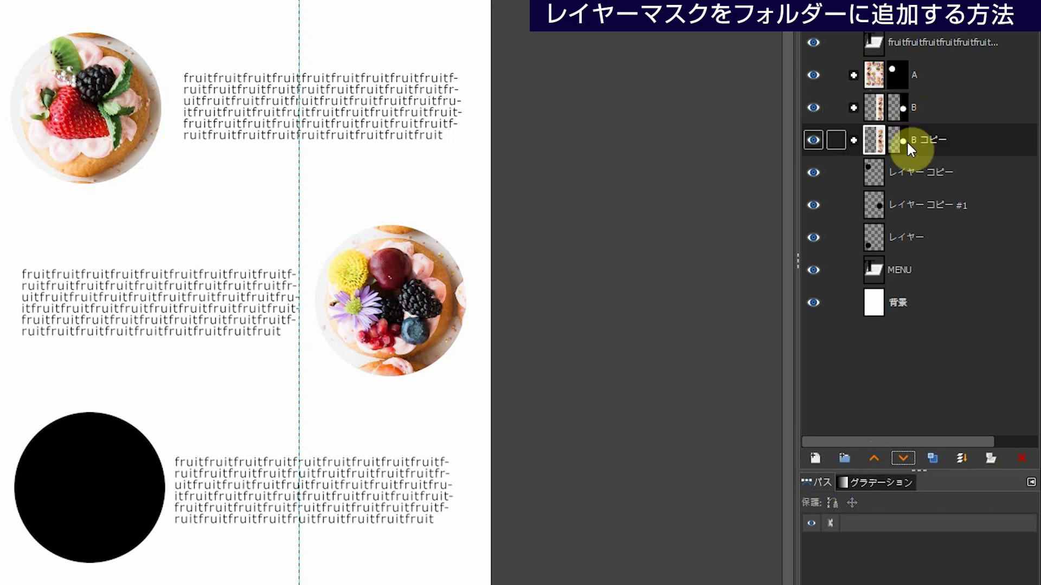
{"action": "double_click", "coordinate": [928, 139]}
{"action": "type", "text": "C"}
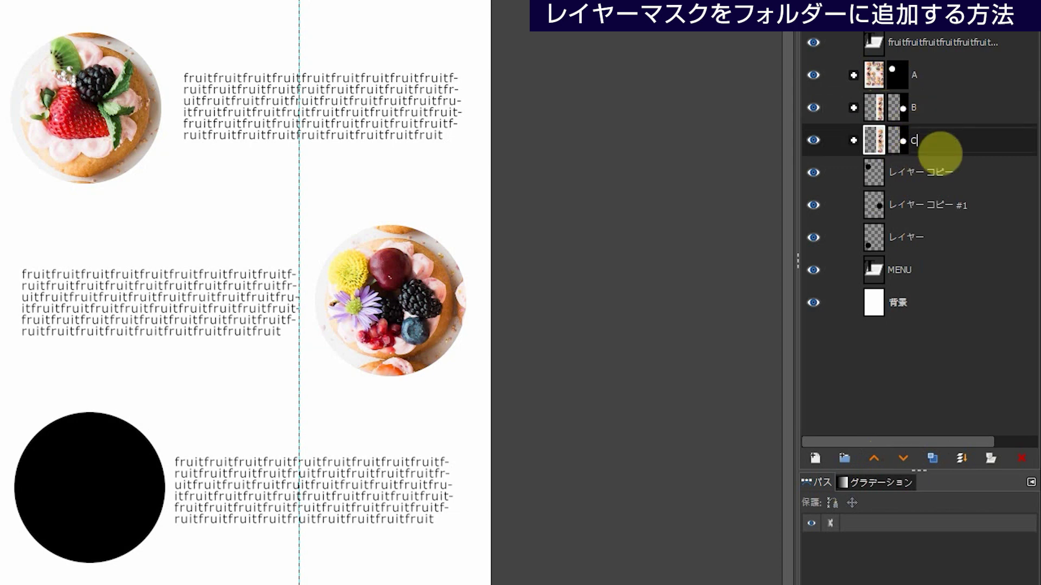
{"action": "key", "text": "Return"}
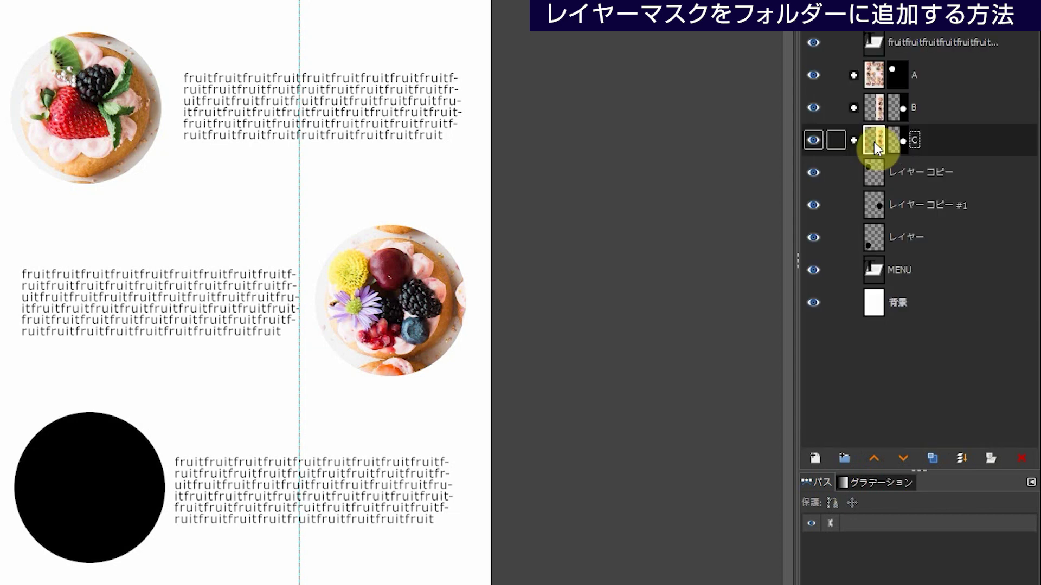
Drag group C onto the bottom-left black circle
{"action": "left_click_drag", "start_coordinate": [325, 320], "coordinate": [232, 353]}
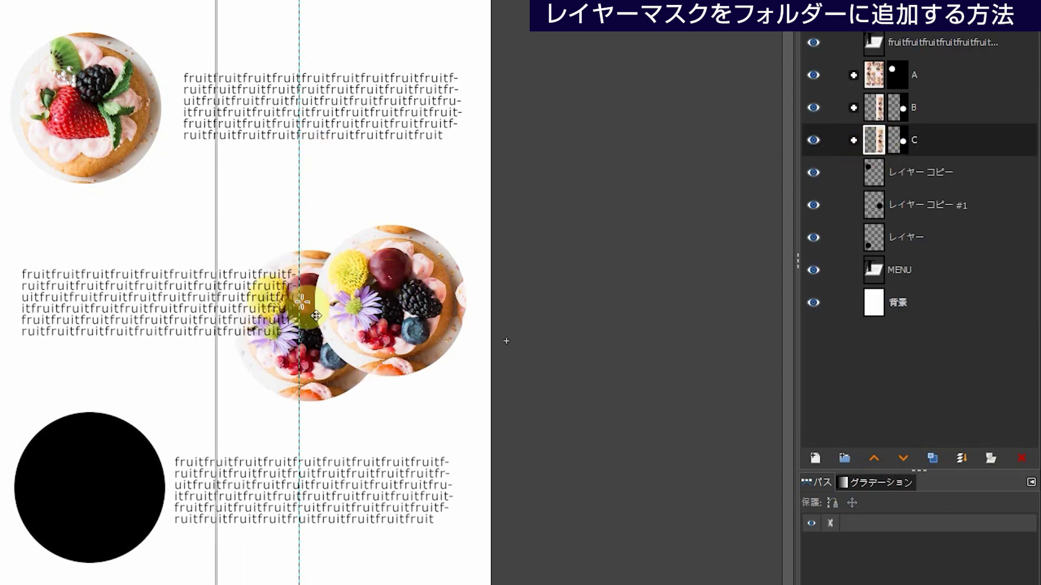
{"action": "left_click_drag", "start_coordinate": [232, 354], "coordinate": [84, 461]}
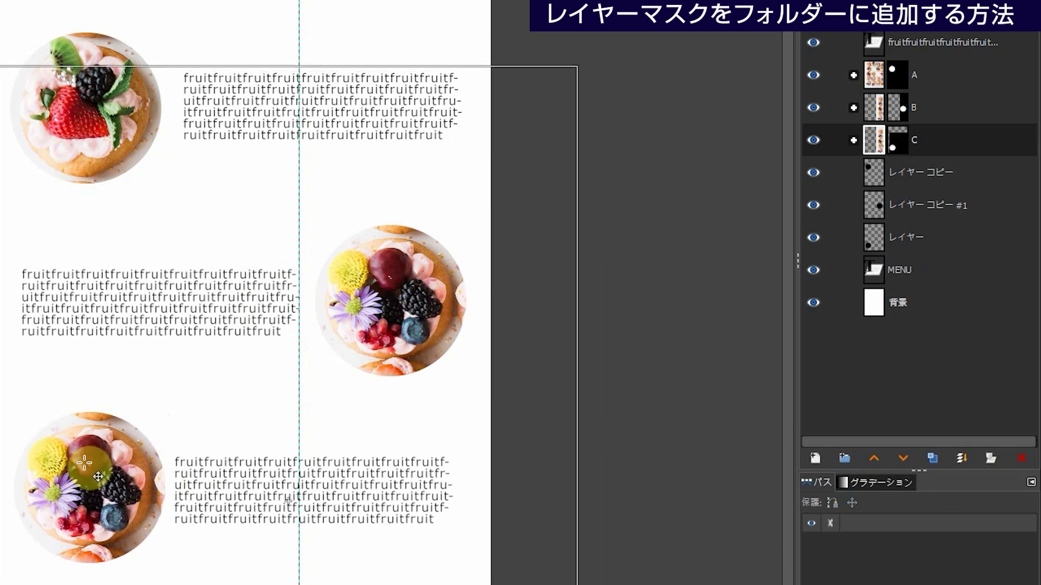
{"action": "left_click", "coordinate": [869, 143]}
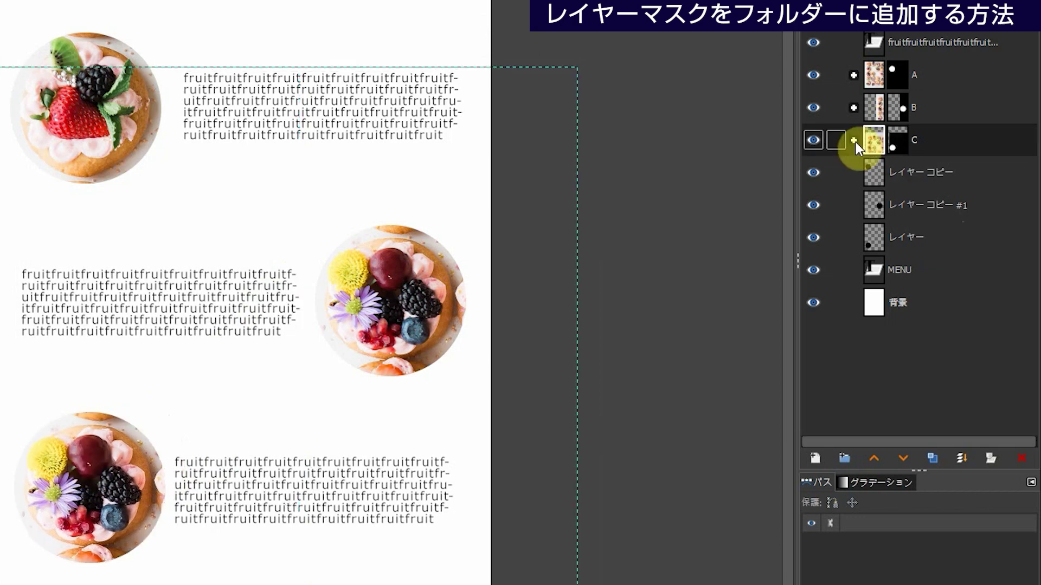
Reframe group C's inner photo so a strawberry and green-grape tart fills the bottom-left circle
{"action": "left_click", "coordinate": [854, 141]}
{"action": "left_click", "coordinate": [893, 181]}
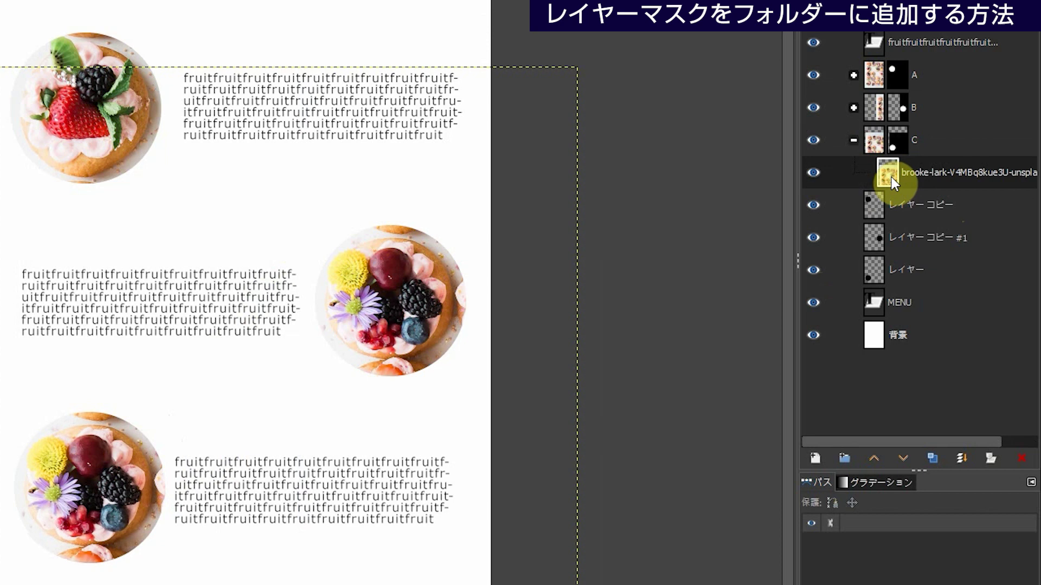
{"action": "mouse_move", "coordinate": [105, 508]}
{"action": "left_mouse_down"}
{"action": "mouse_move", "coordinate": [84, 461]}
{"action": "mouse_move", "coordinate": [91, 499]}
{"action": "mouse_move", "coordinate": [100, 494]}
{"action": "left_mouse_up"}
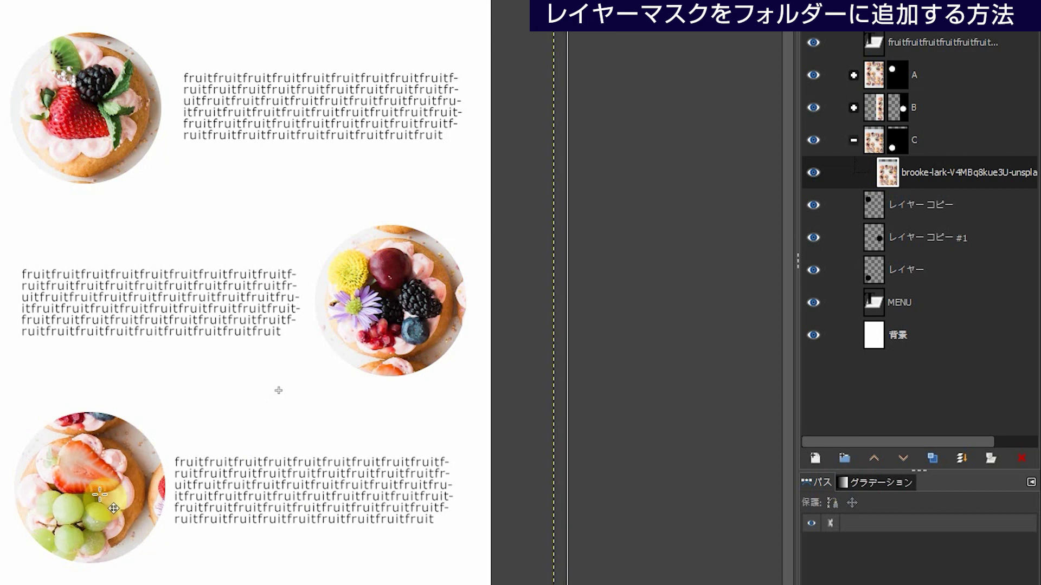
{"action": "left_click_drag", "start_coordinate": [100, 494], "coordinate": [106, 488]}
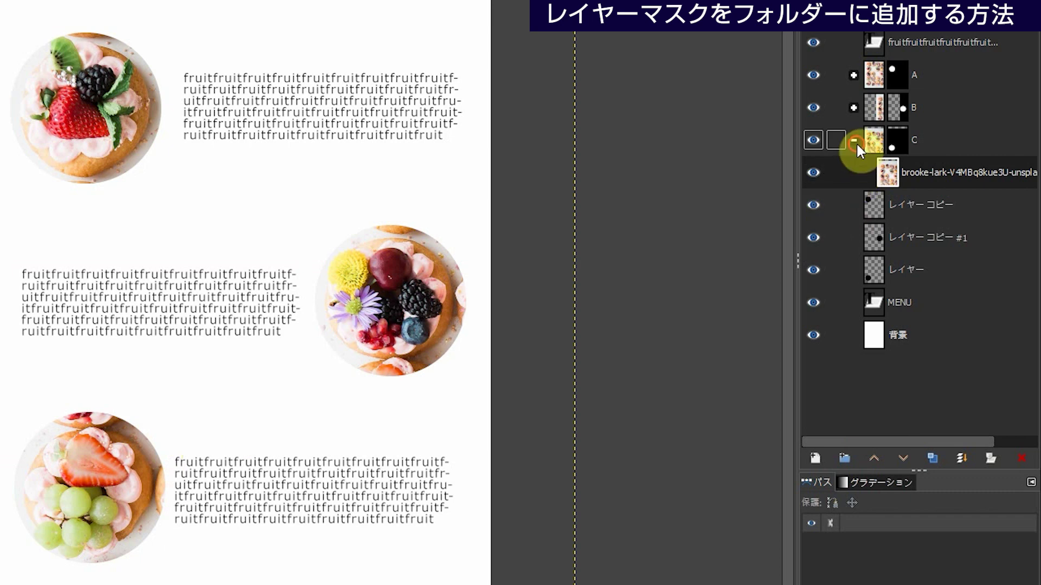
{"action": "left_click", "coordinate": [916, 225]}
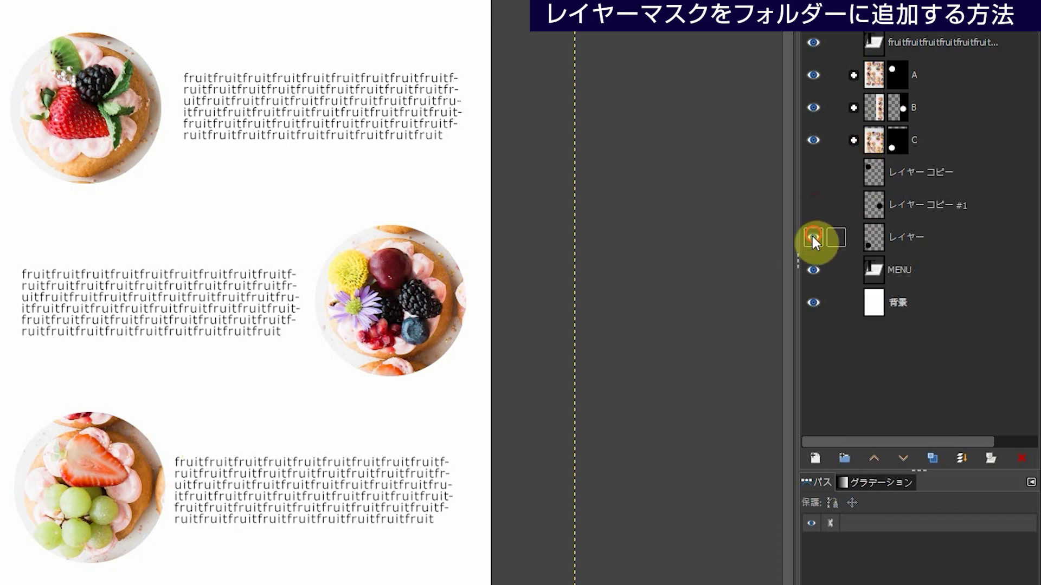
Select the menu page's background layer
{"action": "left_click", "coordinate": [930, 335]}
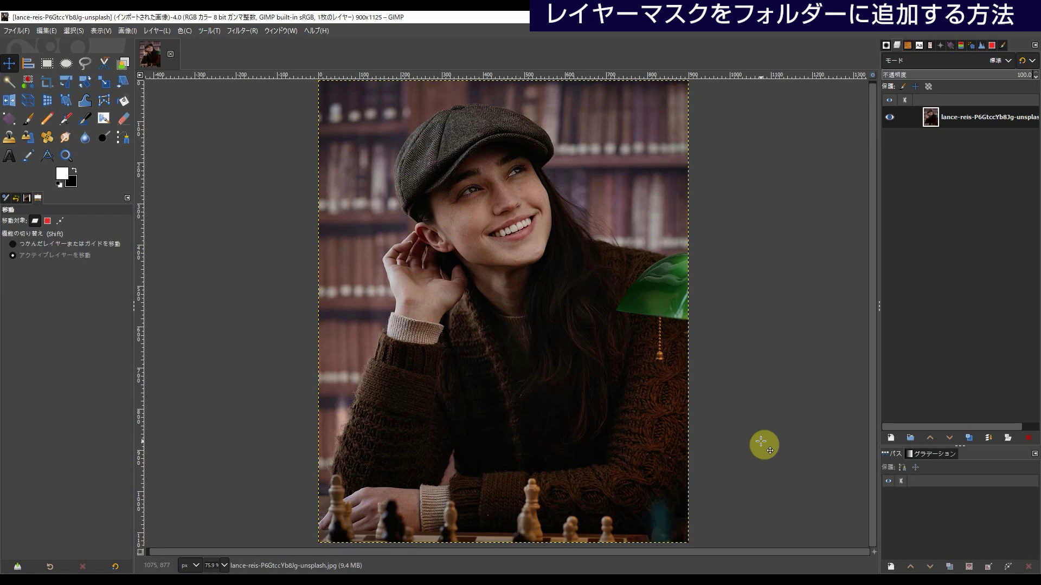
Draw and confirm a rough Foreground Select outline around the woman, from cap to shoulder
{"action": "left_click", "coordinate": [122, 65]}
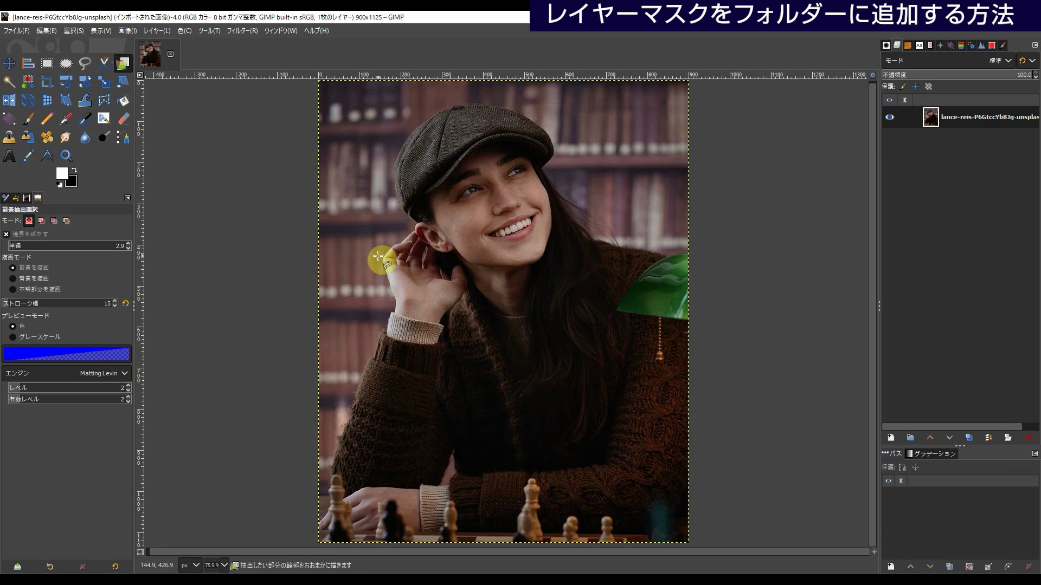
{"action": "left_click_drag", "start_coordinate": [448, 100], "coordinate": [387, 178]}
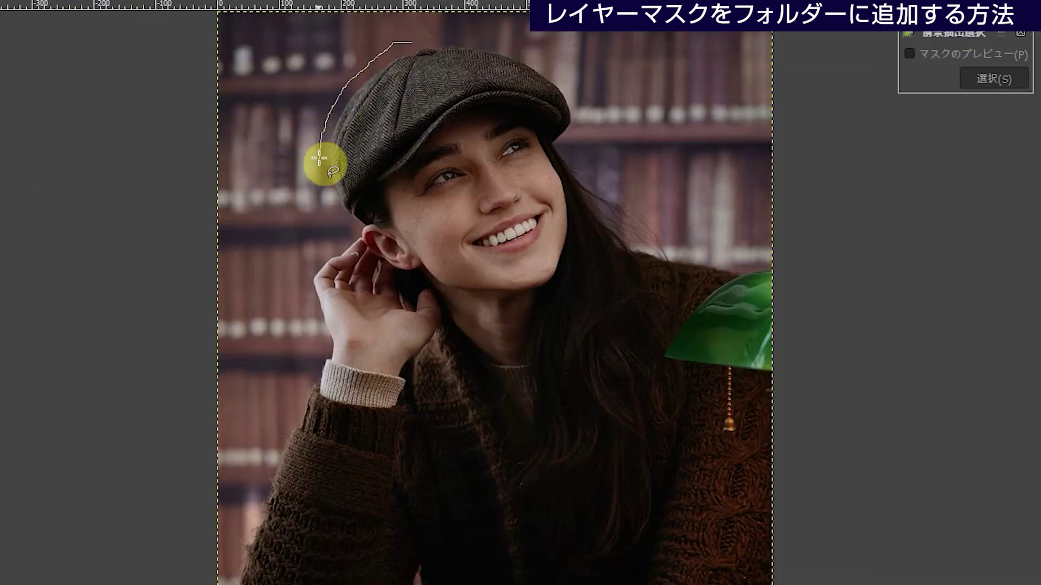
{"action": "mouse_move", "coordinate": [320, 157]}
{"action": "left_mouse_down"}
{"action": "mouse_move", "coordinate": [306, 320]}
{"action": "mouse_move", "coordinate": [247, 513]}
{"action": "mouse_move", "coordinate": [325, 453]}
{"action": "mouse_move", "coordinate": [318, 544]}
{"action": "mouse_move", "coordinate": [332, 548]}
{"action": "mouse_move", "coordinate": [677, 552]}
{"action": "left_mouse_up"}
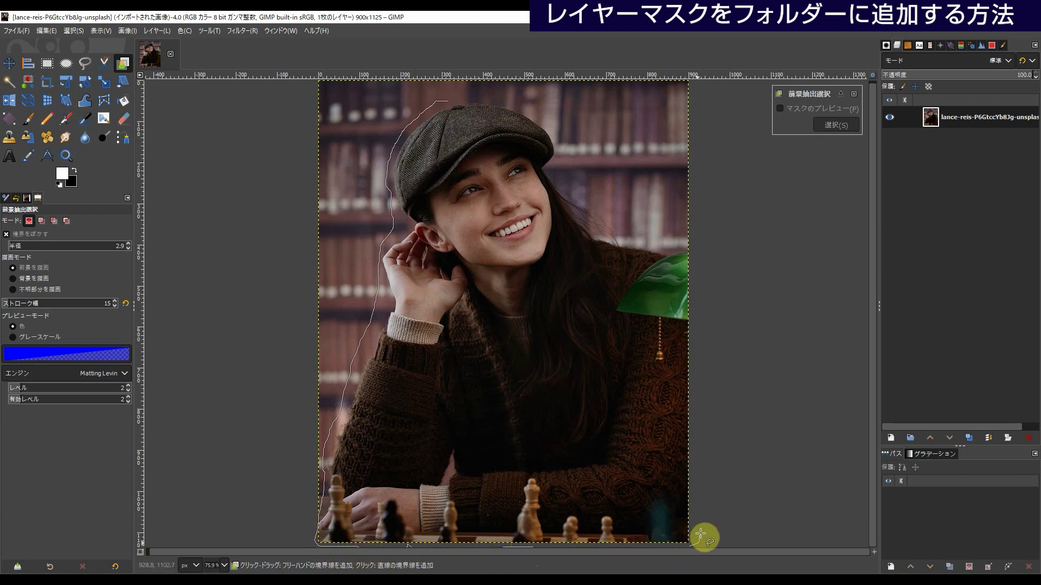
{"action": "left_click_drag", "start_coordinate": [700, 536], "coordinate": [698, 278]}
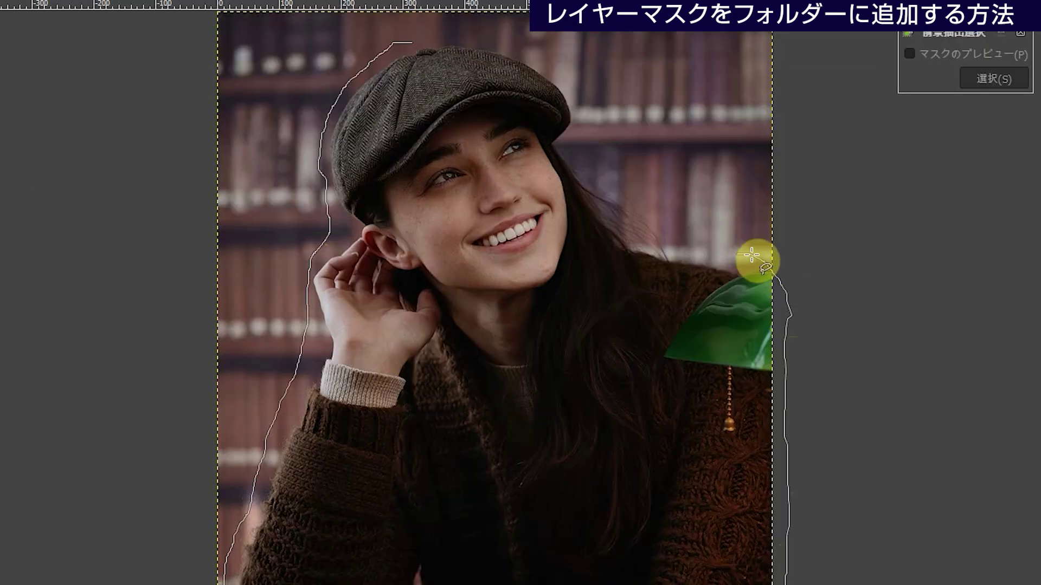
{"action": "mouse_move", "coordinate": [697, 278]}
{"action": "left_mouse_down"}
{"action": "mouse_move", "coordinate": [591, 218]}
{"action": "mouse_move", "coordinate": [575, 138]}
{"action": "mouse_move", "coordinate": [587, 117]}
{"action": "mouse_move", "coordinate": [561, 67]}
{"action": "mouse_move", "coordinate": [525, 47]}
{"action": "mouse_move", "coordinate": [413, 41]}
{"action": "left_mouse_up"}
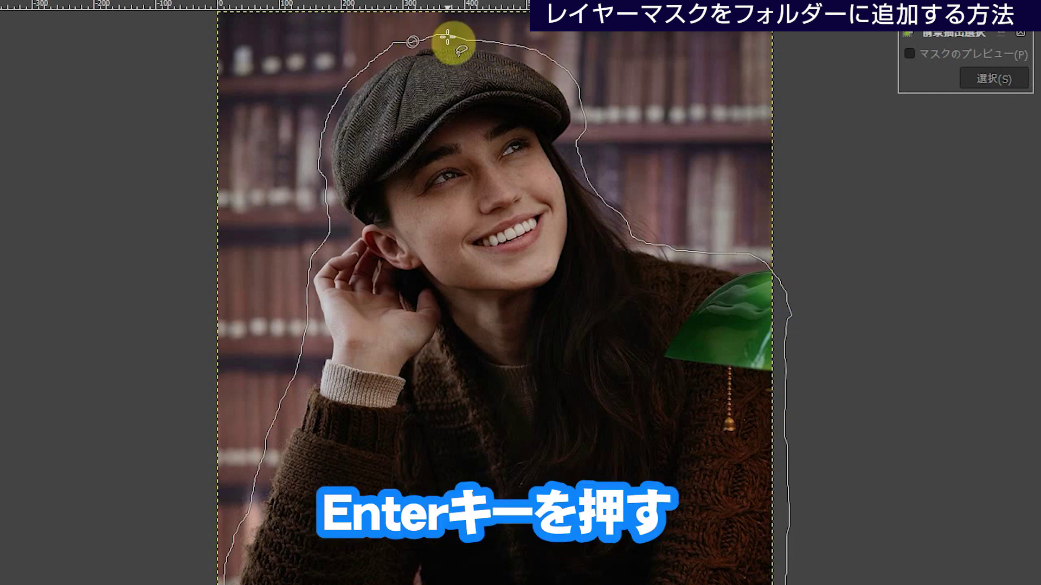
{"action": "key", "text": "Return"}
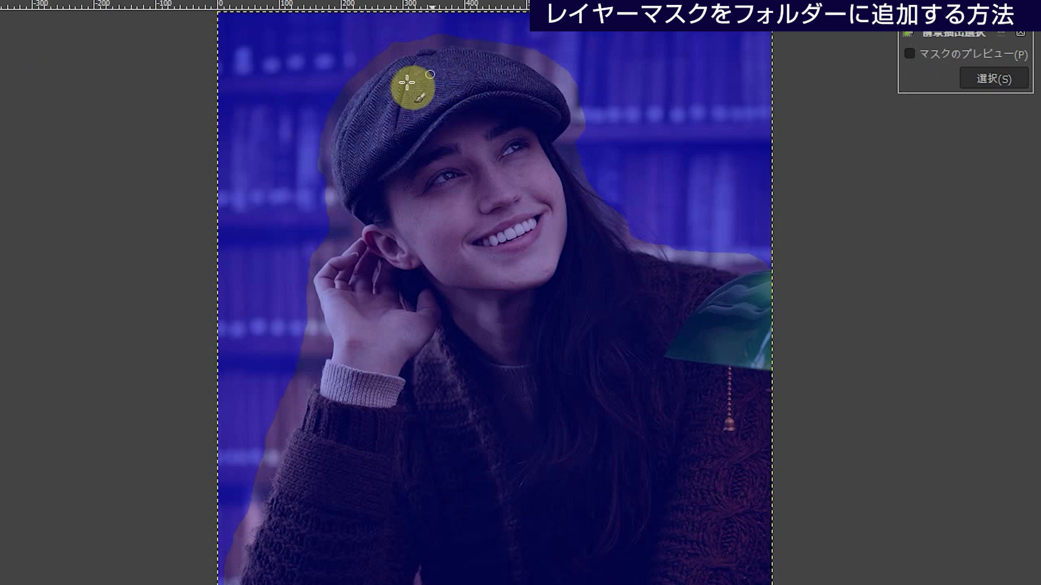
Mark the woman's hat, sleeve and body as foreground, preview the mask, and select her
{"action": "mouse_move", "coordinate": [448, 65]}
{"action": "left_mouse_down"}
{"action": "mouse_move", "coordinate": [356, 123]}
{"action": "mouse_move", "coordinate": [366, 201]}
{"action": "mouse_move", "coordinate": [333, 282]}
{"action": "mouse_move", "coordinate": [353, 356]}
{"action": "mouse_move", "coordinate": [295, 495]}
{"action": "mouse_move", "coordinate": [276, 583]}
{"action": "left_mouse_up"}
{"action": "mouse_move", "coordinate": [353, 455]}
{"action": "left_mouse_down"}
{"action": "mouse_move", "coordinate": [331, 538]}
{"action": "mouse_move", "coordinate": [332, 521]}
{"action": "mouse_move", "coordinate": [345, 538]}
{"action": "mouse_move", "coordinate": [491, 545]}
{"action": "mouse_move", "coordinate": [681, 546]}
{"action": "mouse_move", "coordinate": [690, 531]}
{"action": "mouse_move", "coordinate": [679, 274]}
{"action": "mouse_move", "coordinate": [618, 255]}
{"action": "mouse_move", "coordinate": [623, 265]}
{"action": "mouse_move", "coordinate": [572, 227]}
{"action": "mouse_move", "coordinate": [538, 151]}
{"action": "mouse_move", "coordinate": [550, 116]}
{"action": "mouse_move", "coordinate": [532, 86]}
{"action": "mouse_move", "coordinate": [488, 68]}
{"action": "mouse_move", "coordinate": [449, 69]}
{"action": "left_mouse_up"}
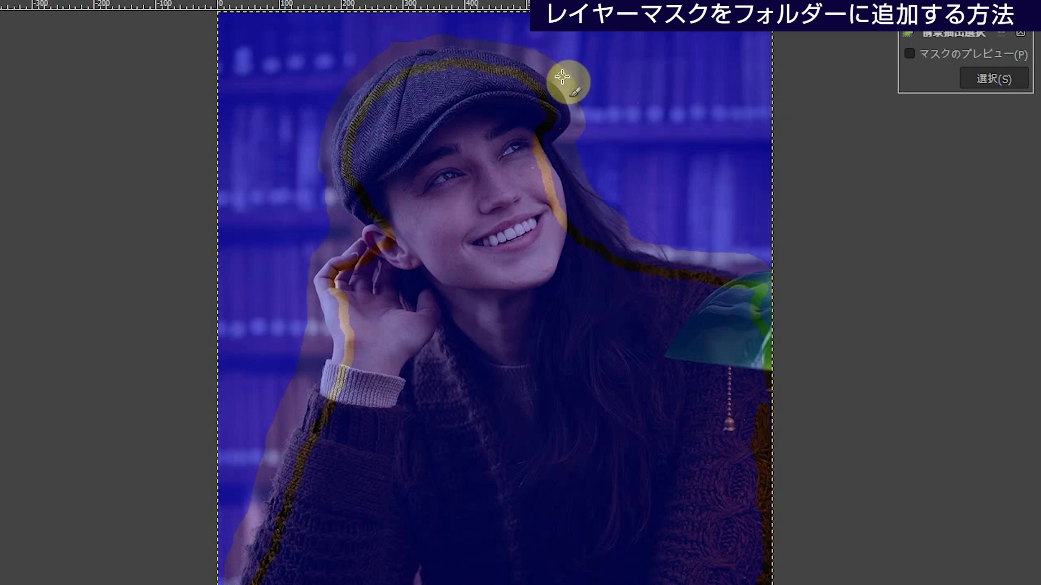
{"action": "left_click", "coordinate": [906, 56]}
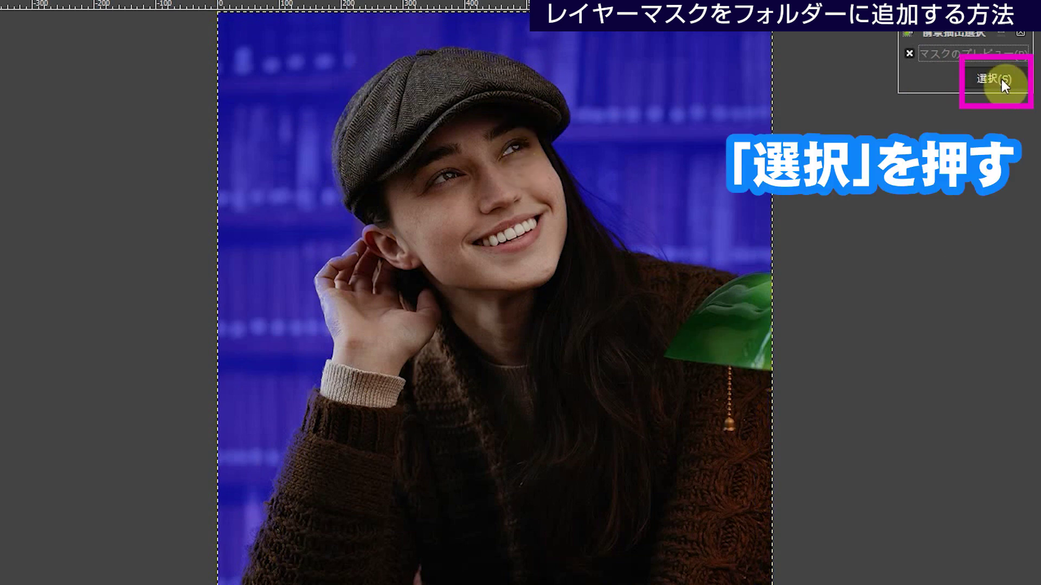
{"action": "left_click", "coordinate": [984, 79]}
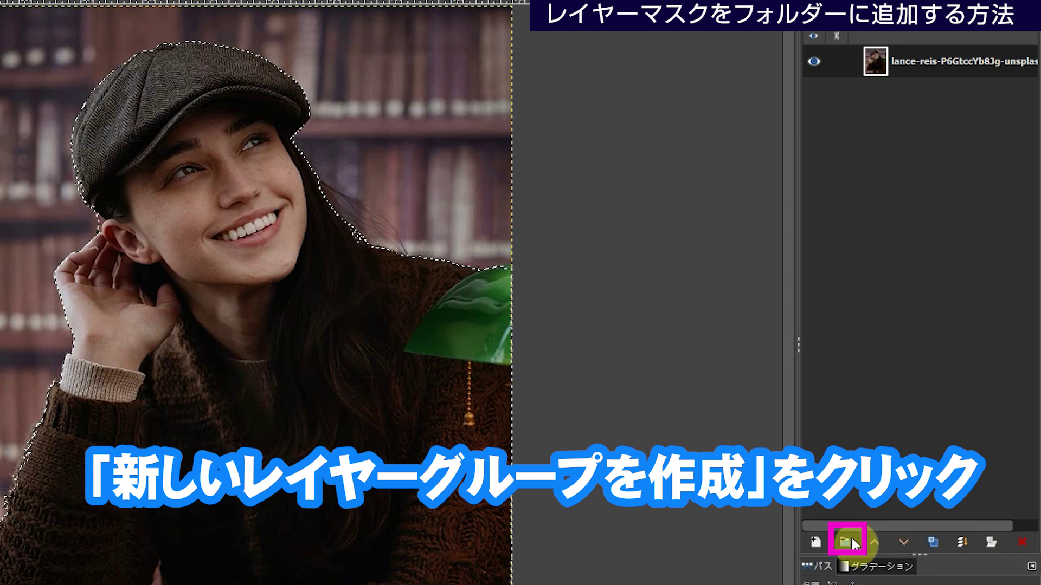
Create a new layer group, move the portrait photo layer into it, and make the group active
{"action": "left_click", "coordinate": [847, 543]}
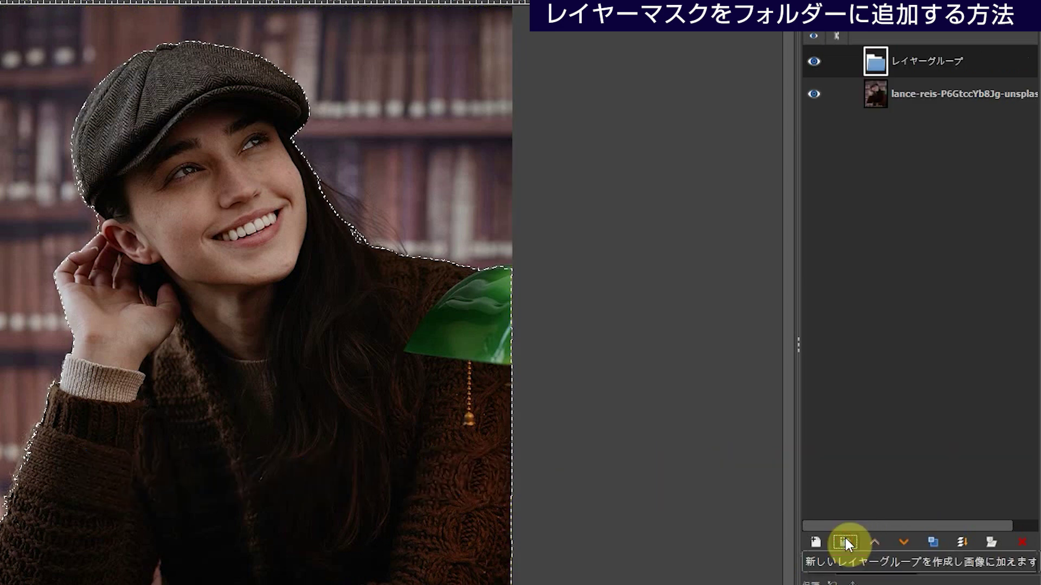
{"action": "left_click", "coordinate": [876, 99]}
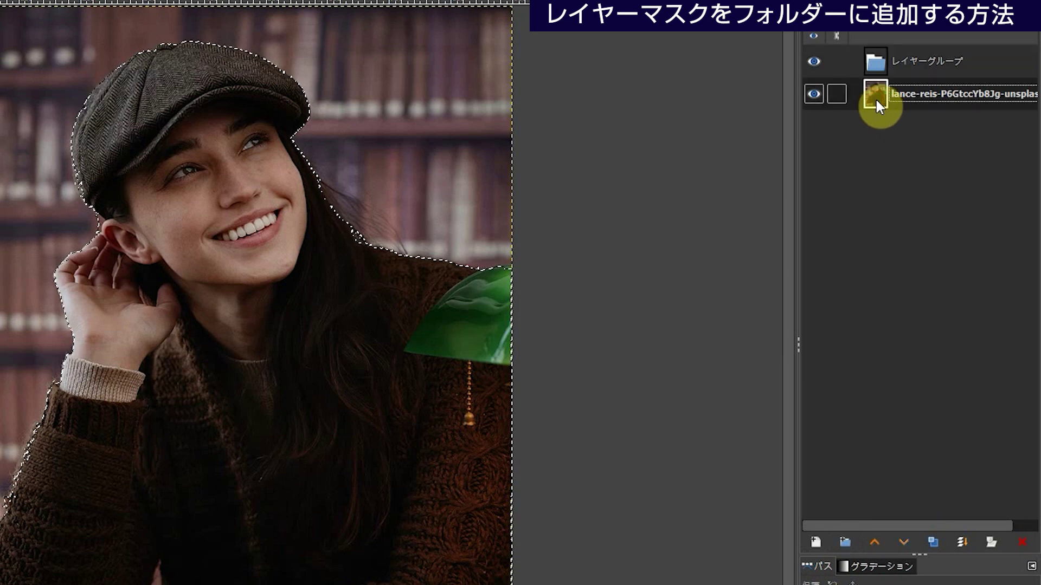
{"action": "left_click_drag", "start_coordinate": [875, 98], "coordinate": [879, 61]}
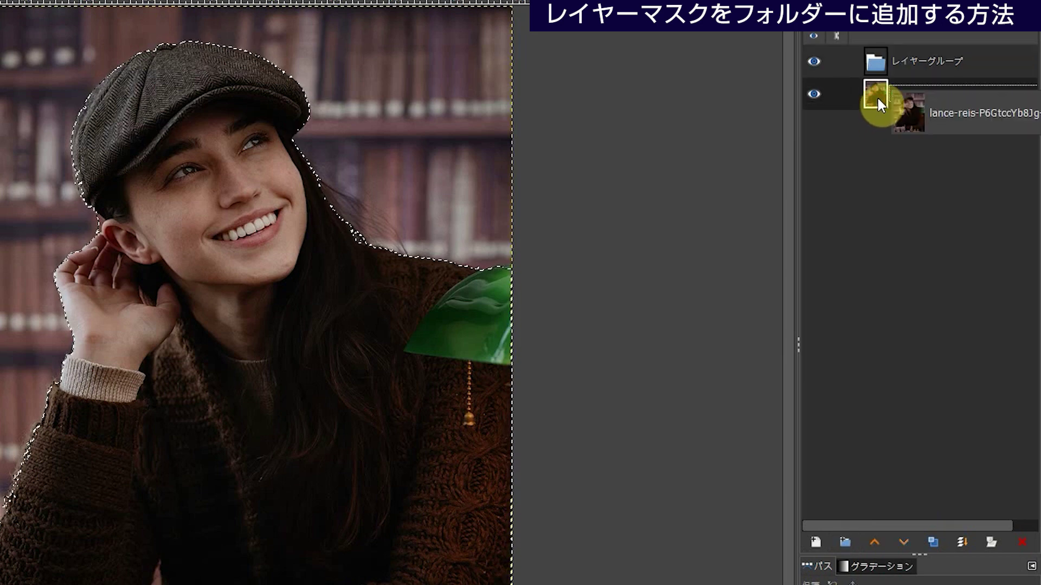
{"action": "left_click", "coordinate": [878, 61]}
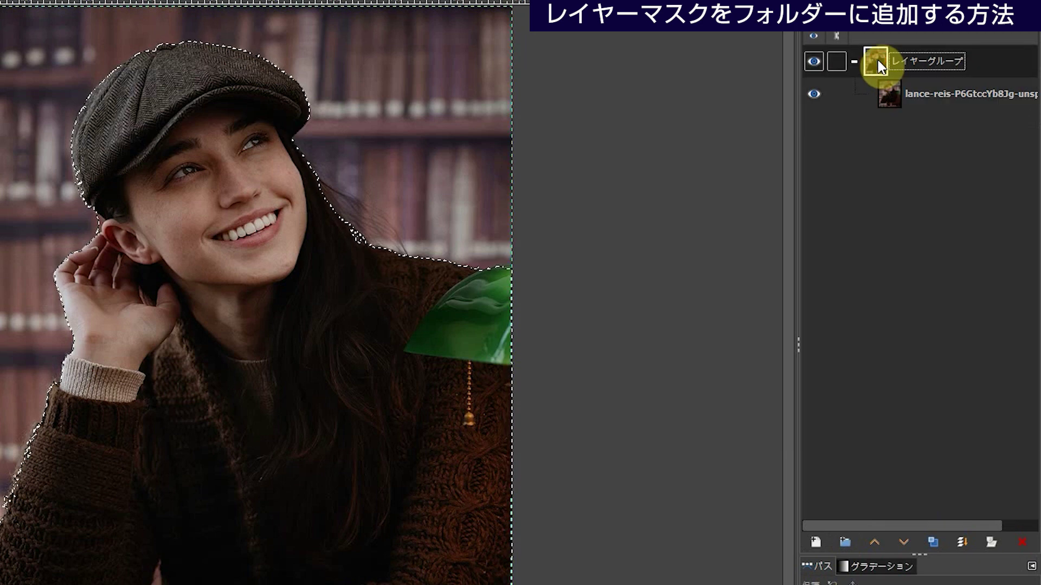
Give the layer group a 完全透明(黒) (Black, full transparency) layer mask
{"action": "left_click", "coordinate": [989, 544]}
{"action": "left_click", "coordinate": [623, 278]}
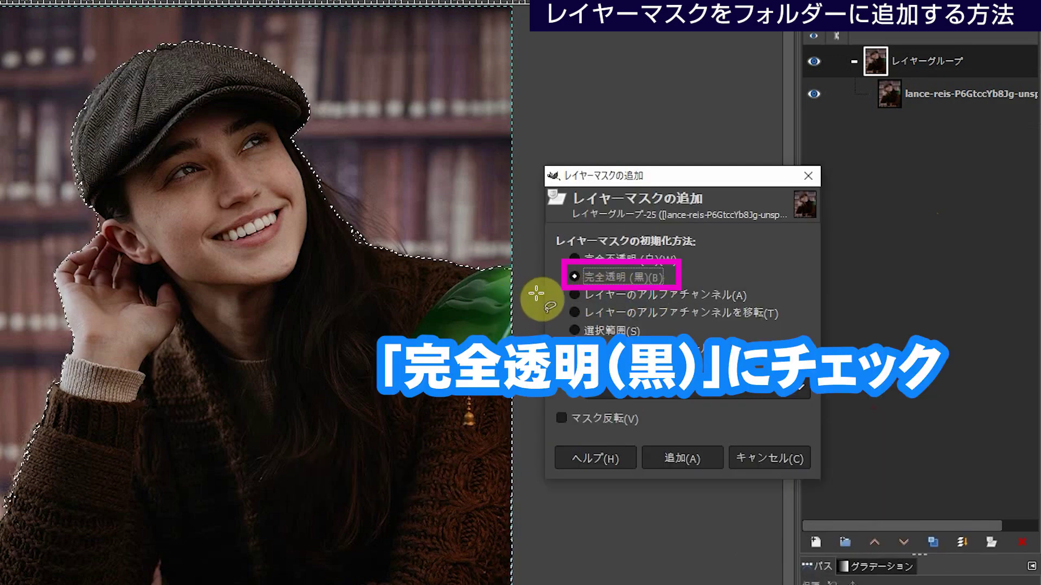
{"action": "left_click", "coordinate": [692, 459]}
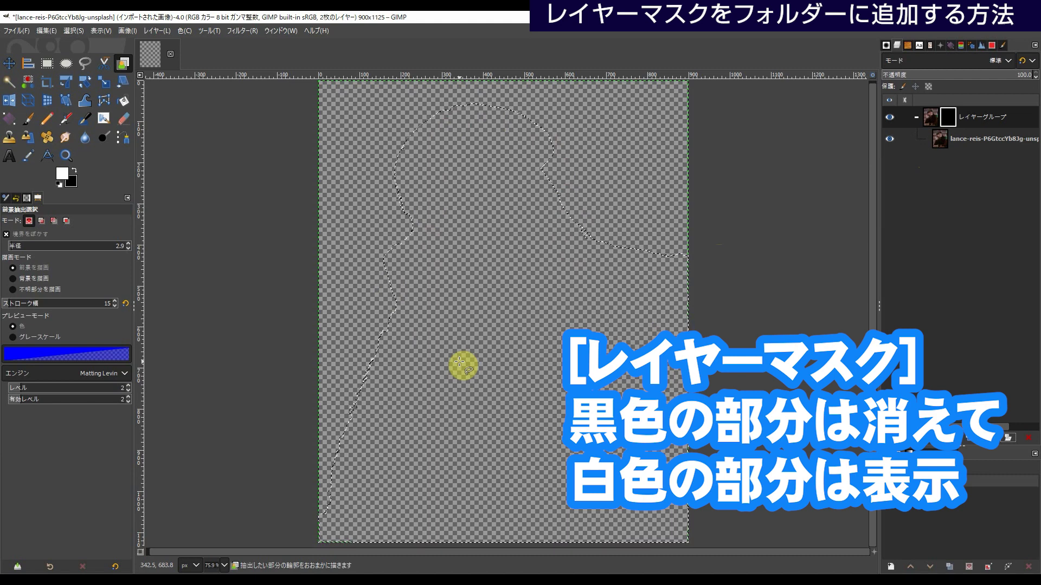
Set the foreground colour to white and fill the woman's selection on the group mask
{"action": "left_click", "coordinate": [63, 174]}
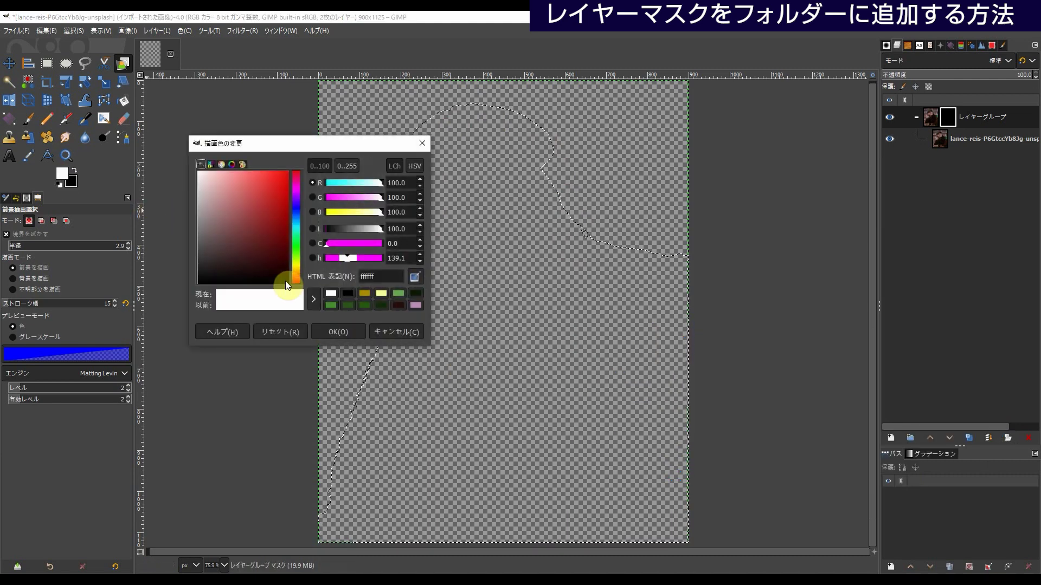
{"action": "left_click", "coordinate": [335, 332]}
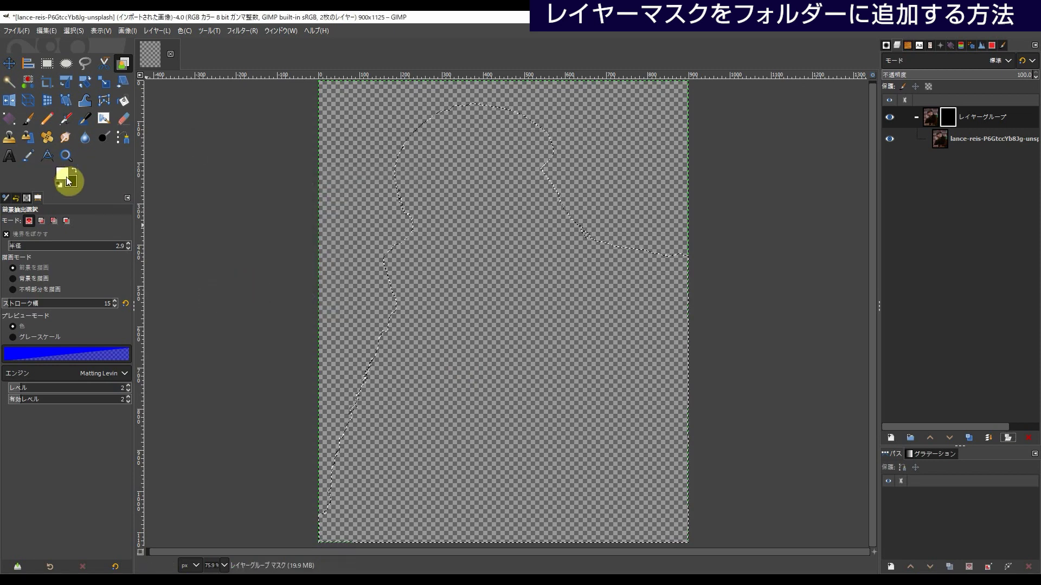
{"action": "mouse_move", "coordinate": [64, 179]}
{"action": "left_mouse_down"}
{"action": "mouse_move", "coordinate": [286, 231]}
{"action": "mouse_move", "coordinate": [470, 294]}
{"action": "left_mouse_up"}
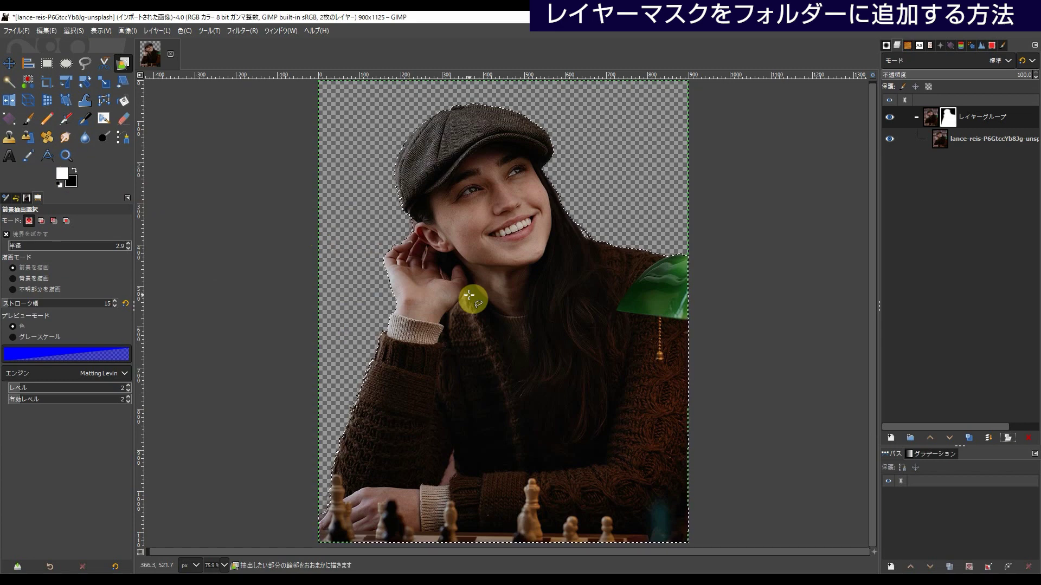
Clear the selection with Select > None and switch to the Zoom tool
{"action": "left_click", "coordinate": [74, 31]}
{"action": "left_click", "coordinate": [84, 59]}
{"action": "left_click", "coordinate": [67, 155]}
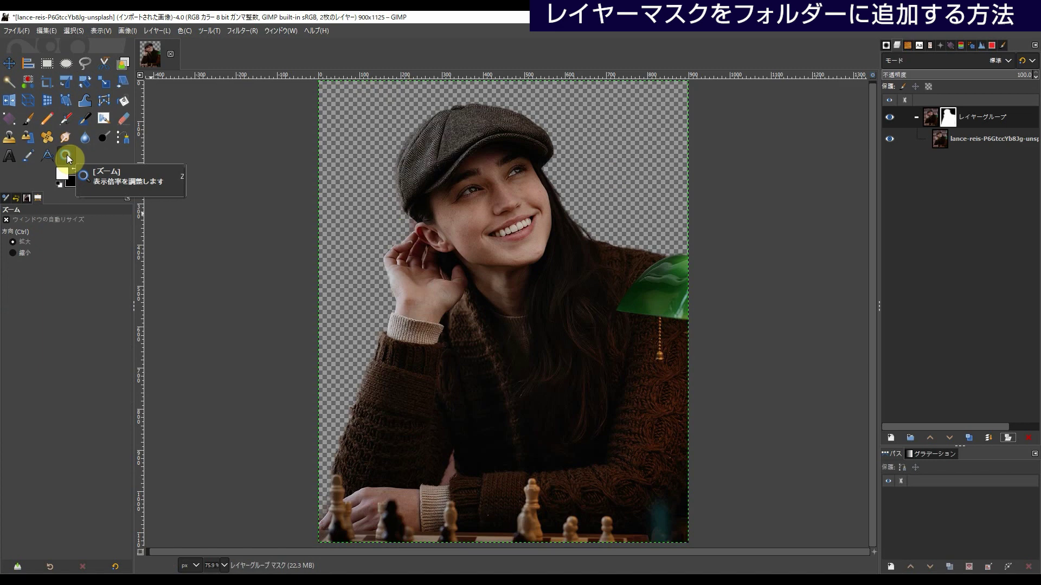
Zoom in on the woman's face, target the group's mask, and make black the foreground colour
{"action": "left_click_drag", "start_coordinate": [353, 99], "coordinate": [531, 277]}
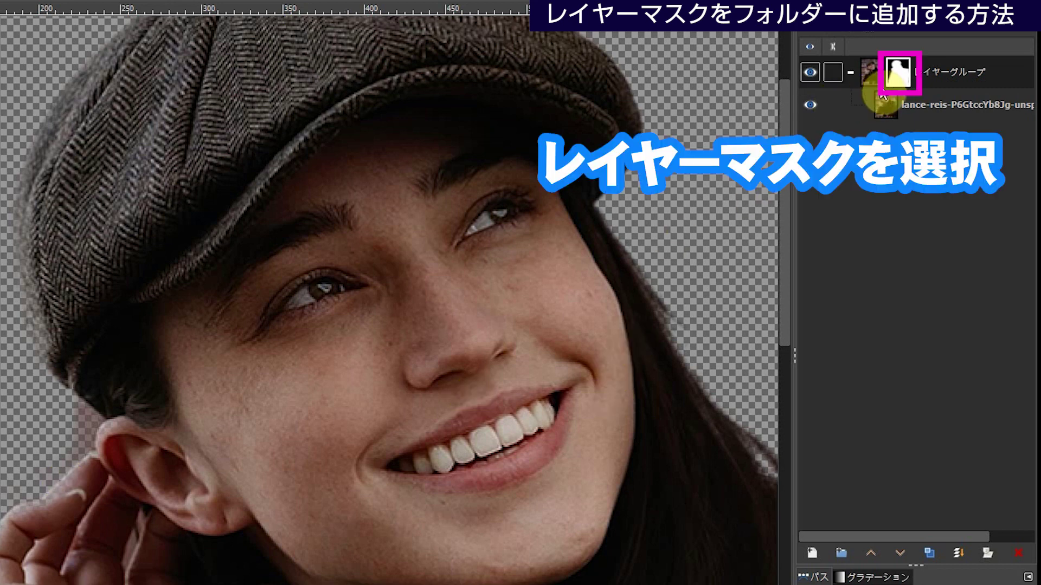
{"action": "left_click", "coordinate": [898, 74]}
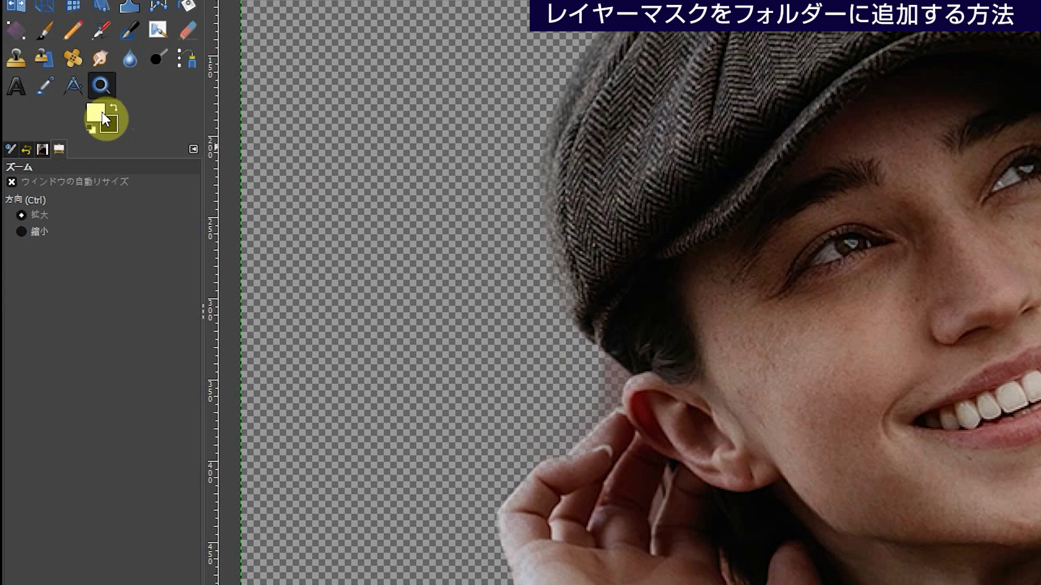
{"action": "left_click", "coordinate": [116, 108]}
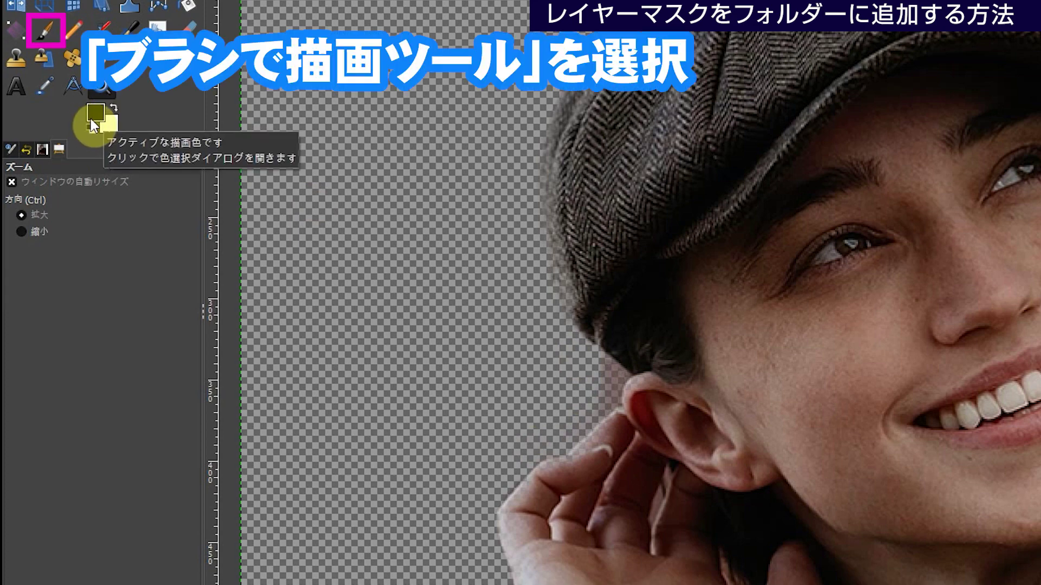
Set up the Paintbrush with the Hardness 075 brush at size 21
{"action": "left_click", "coordinate": [92, 127]}
{"action": "left_click", "coordinate": [42, 29]}
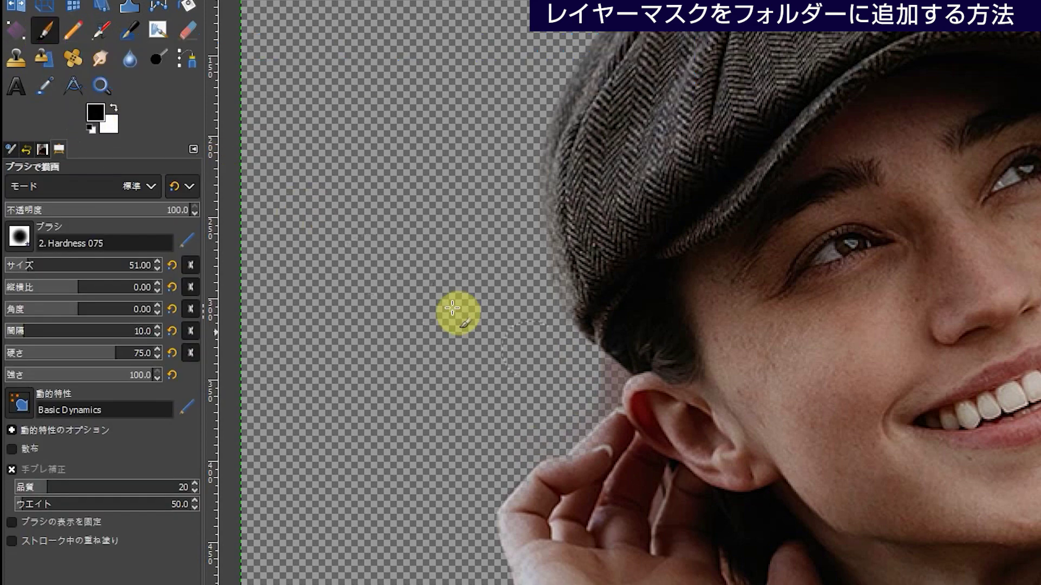
{"action": "left_click", "coordinate": [19, 239]}
{"action": "left_click", "coordinate": [55, 279]}
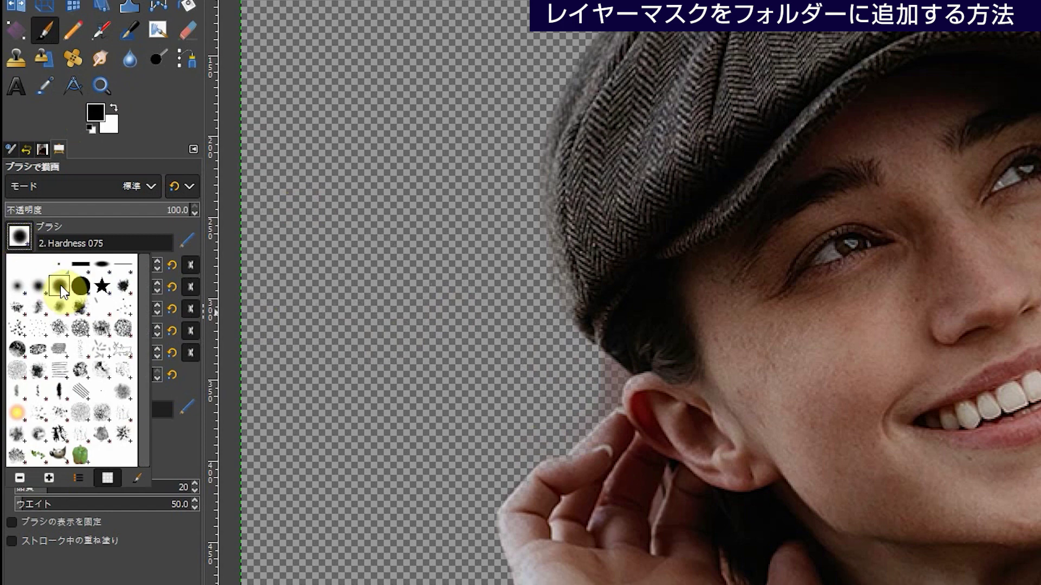
{"action": "left_click", "coordinate": [103, 234]}
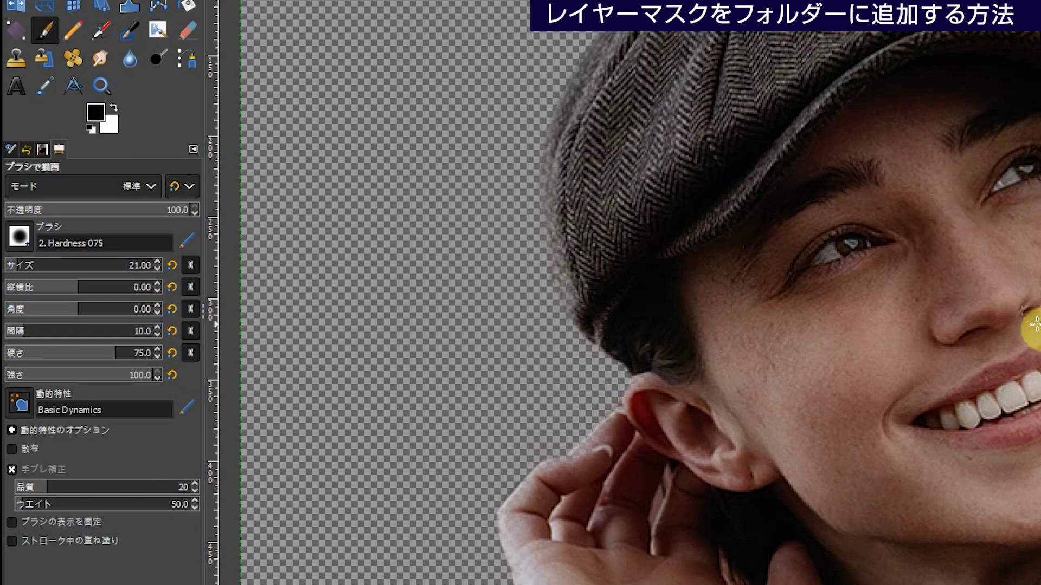
Pan to the hand and chess pieces and paint black along the hand's left edge
{"action": "scroll", "coordinate": [640, 293], "scroll_direction": "up", "scroll_amount": 5}
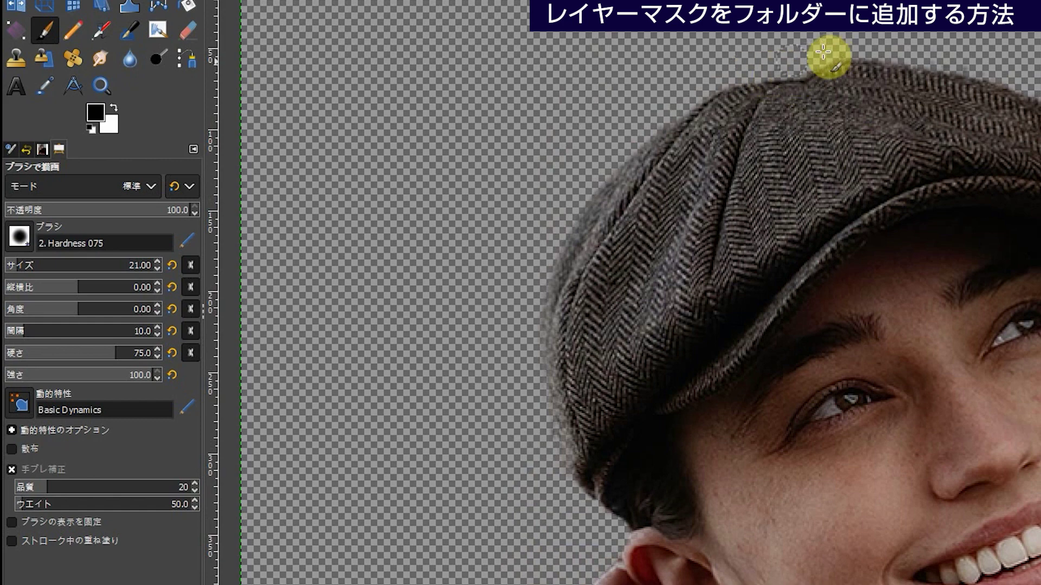
{"action": "mouse_move", "coordinate": [1019, 461]}
{"action": "left_mouse_down"}
{"action": "mouse_move", "coordinate": [873, 232]}
{"action": "mouse_move", "coordinate": [840, 219]}
{"action": "left_mouse_up"}
{"action": "mouse_move", "coordinate": [483, 495]}
{"action": "left_mouse_down"}
{"action": "mouse_move", "coordinate": [818, 272]}
{"action": "mouse_move", "coordinate": [739, 327]}
{"action": "mouse_move", "coordinate": [734, 262]}
{"action": "left_mouse_up"}
{"action": "mouse_move", "coordinate": [565, 457]}
{"action": "left_mouse_down"}
{"action": "mouse_move", "coordinate": [716, 128]}
{"action": "mouse_move", "coordinate": [672, 185]}
{"action": "left_mouse_up"}
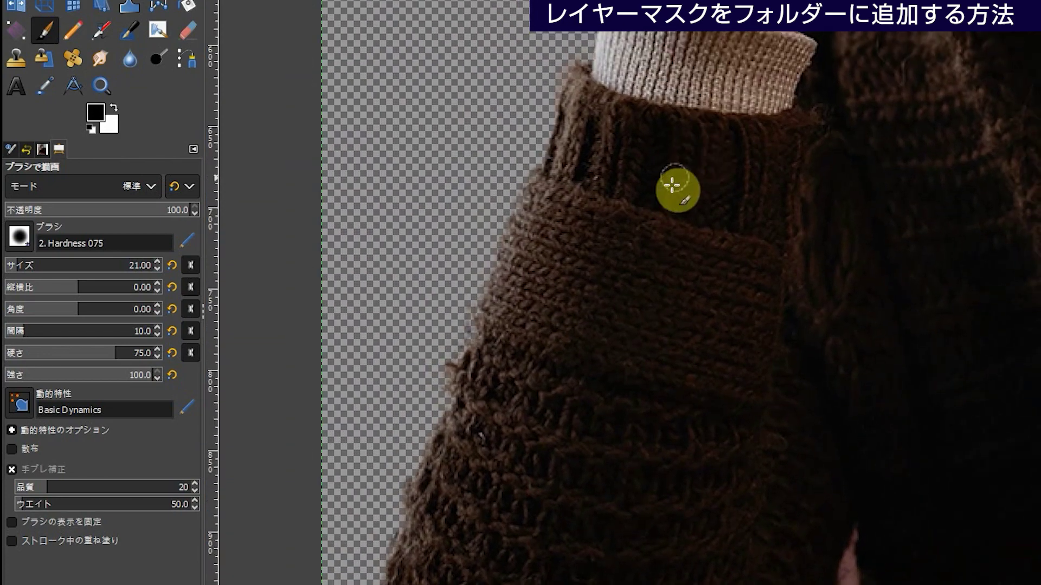
{"action": "left_click_drag", "start_coordinate": [586, 472], "coordinate": [665, 230]}
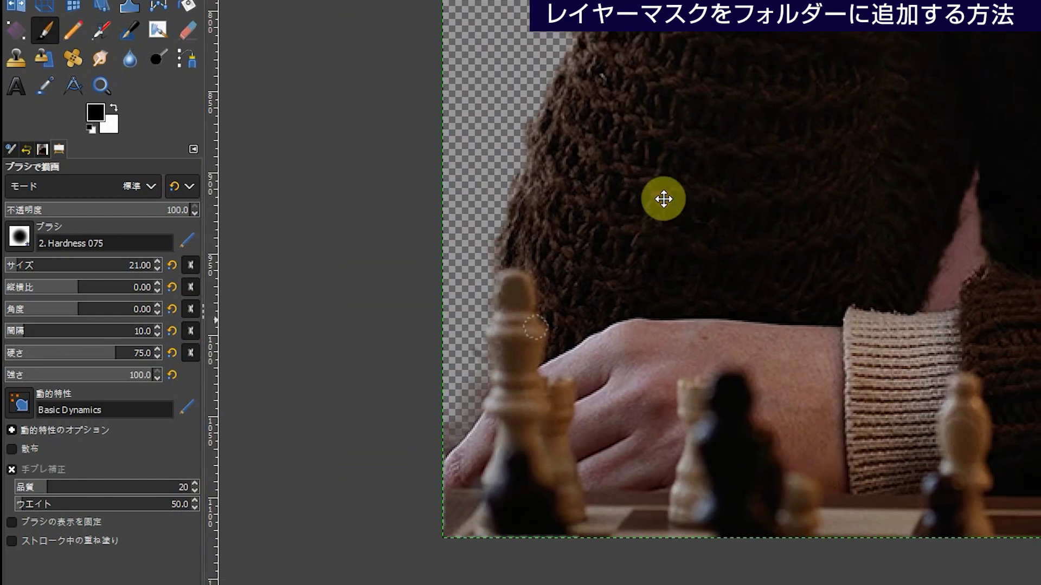
{"action": "mouse_move", "coordinate": [445, 433]}
{"action": "left_mouse_down"}
{"action": "mouse_move", "coordinate": [467, 335]}
{"action": "mouse_move", "coordinate": [448, 441]}
{"action": "mouse_move", "coordinate": [506, 295]}
{"action": "mouse_move", "coordinate": [519, 360]}
{"action": "mouse_move", "coordinate": [499, 396]}
{"action": "left_mouse_up"}
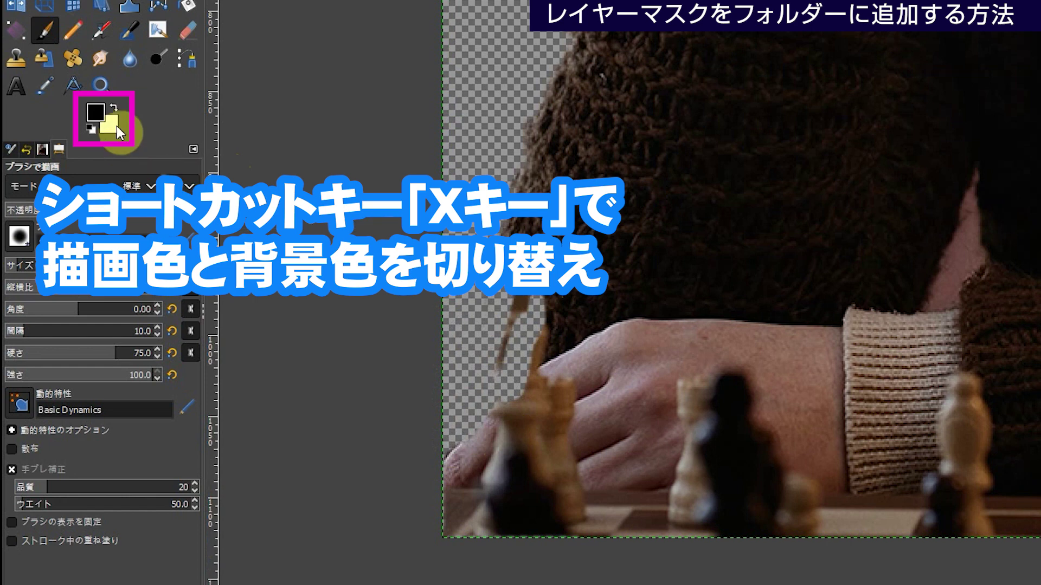
Paint white to restore the blurred chess piece, then black along its edge
{"action": "key", "text": "x"}
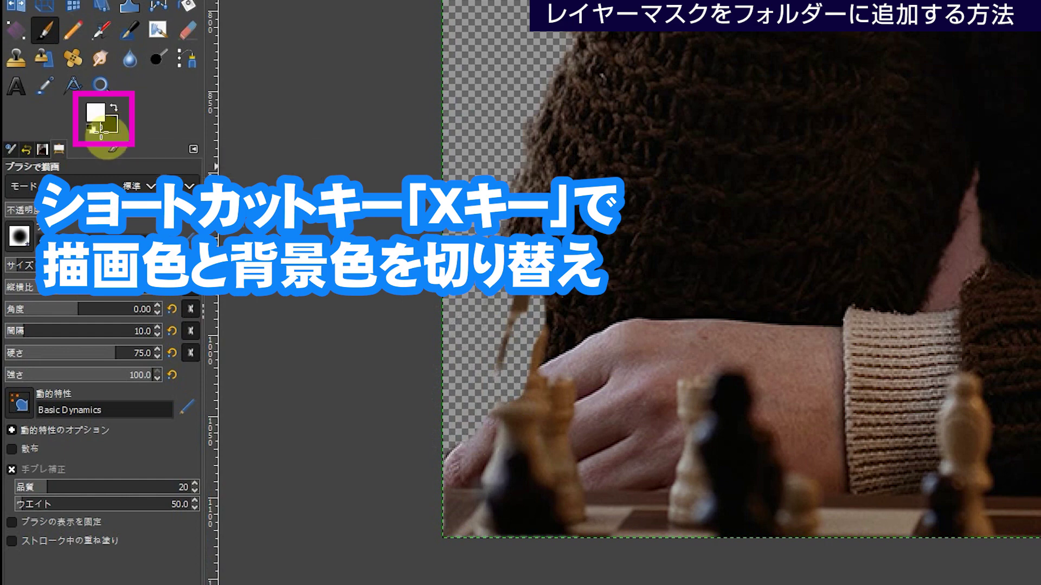
{"action": "mouse_move", "coordinate": [556, 276]}
{"action": "left_mouse_down"}
{"action": "mouse_move", "coordinate": [530, 360]}
{"action": "mouse_move", "coordinate": [507, 283]}
{"action": "mouse_move", "coordinate": [497, 298]}
{"action": "mouse_move", "coordinate": [495, 399]}
{"action": "mouse_move", "coordinate": [514, 430]}
{"action": "mouse_move", "coordinate": [525, 339]}
{"action": "mouse_move", "coordinate": [522, 430]}
{"action": "mouse_move", "coordinate": [493, 432]}
{"action": "mouse_move", "coordinate": [473, 452]}
{"action": "mouse_move", "coordinate": [495, 418]}
{"action": "mouse_move", "coordinate": [441, 499]}
{"action": "mouse_move", "coordinate": [483, 460]}
{"action": "mouse_move", "coordinate": [498, 311]}
{"action": "mouse_move", "coordinate": [521, 290]}
{"action": "left_mouse_up"}
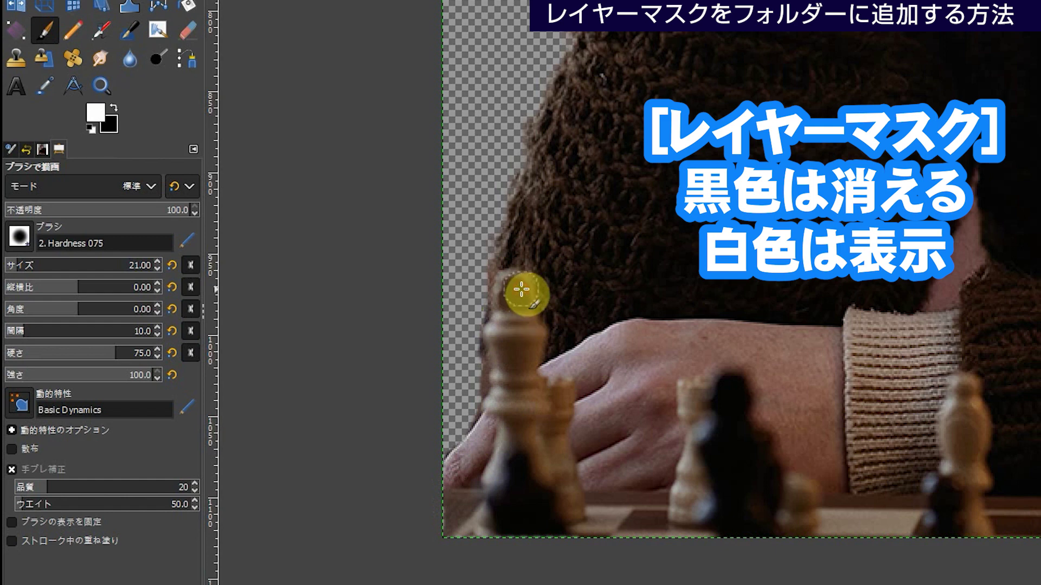
{"action": "left_click", "coordinate": [114, 108]}
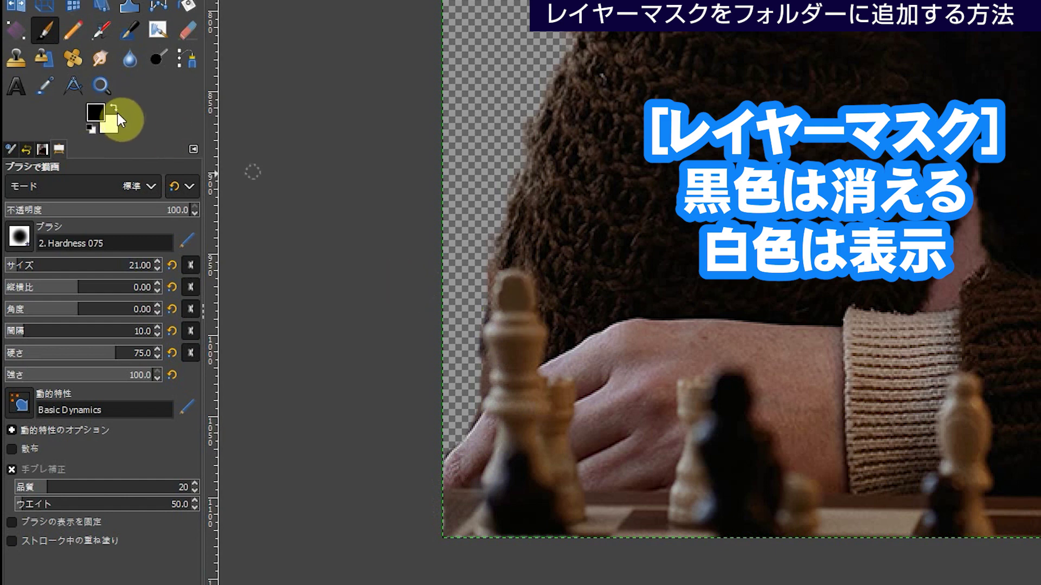
{"action": "mouse_move", "coordinate": [478, 329]}
{"action": "left_mouse_down"}
{"action": "mouse_move", "coordinate": [486, 295]}
{"action": "mouse_move", "coordinate": [476, 297]}
{"action": "mouse_move", "coordinate": [467, 428]}
{"action": "mouse_move", "coordinate": [479, 264]}
{"action": "left_mouse_up"}
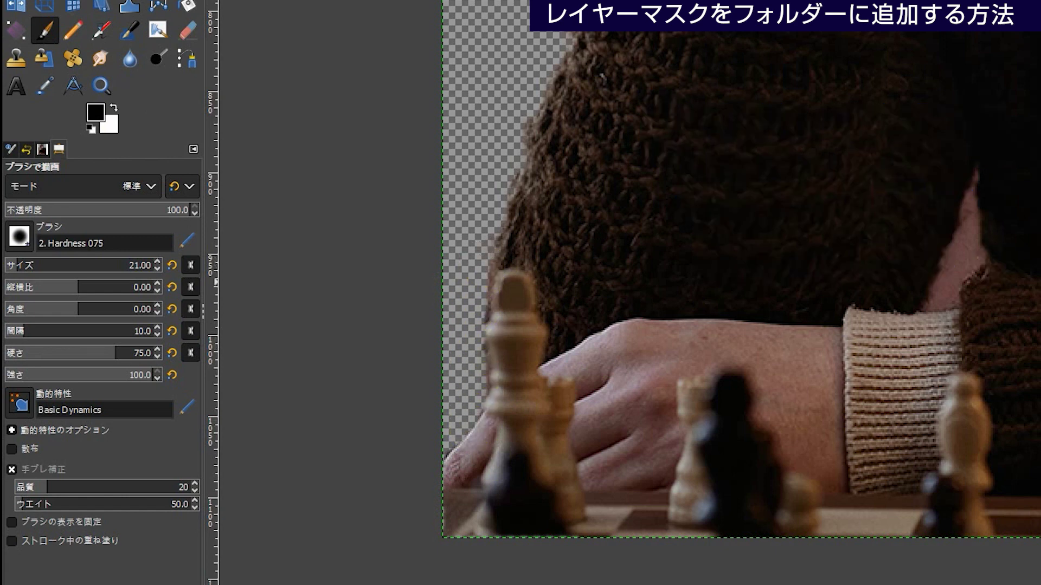
Mask out the skin gap between the arm and the sweater cuff
{"action": "scroll", "coordinate": [1003, 268], "scroll_direction": "right", "scroll_amount": 3}
{"action": "mouse_move", "coordinate": [900, 197]}
{"action": "left_mouse_down"}
{"action": "mouse_move", "coordinate": [867, 302]}
{"action": "mouse_move", "coordinate": [885, 281]}
{"action": "mouse_move", "coordinate": [901, 179]}
{"action": "mouse_move", "coordinate": [906, 227]}
{"action": "left_mouse_up"}
{"action": "scroll", "coordinate": [754, 286], "scroll_direction": "right", "scroll_amount": 5}
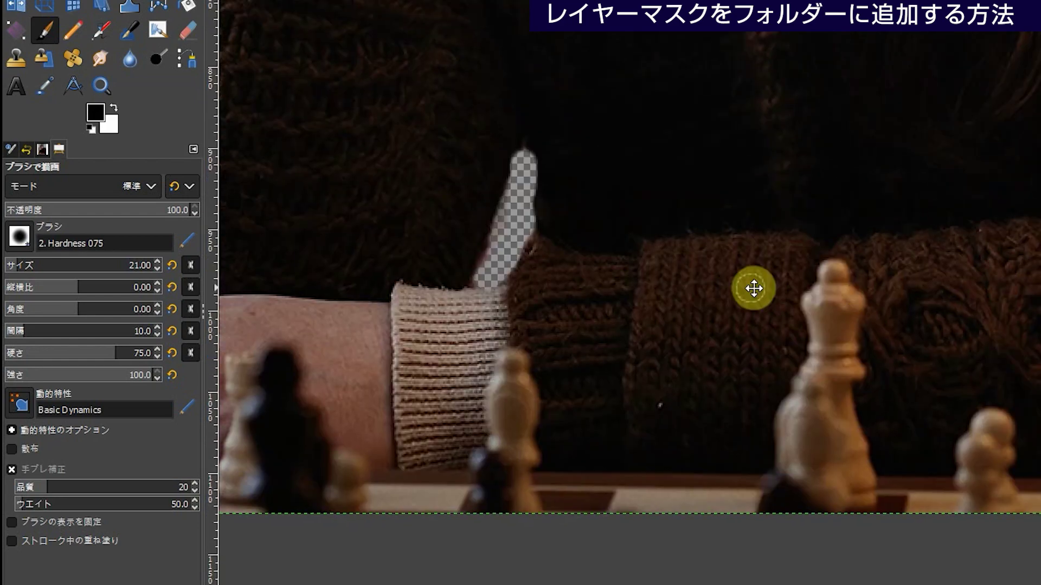
{"action": "scroll", "coordinate": [817, 318], "scroll_direction": "right", "scroll_amount": 1}
{"action": "scroll", "coordinate": [379, 290], "scroll_direction": "right", "scroll_amount": 2}
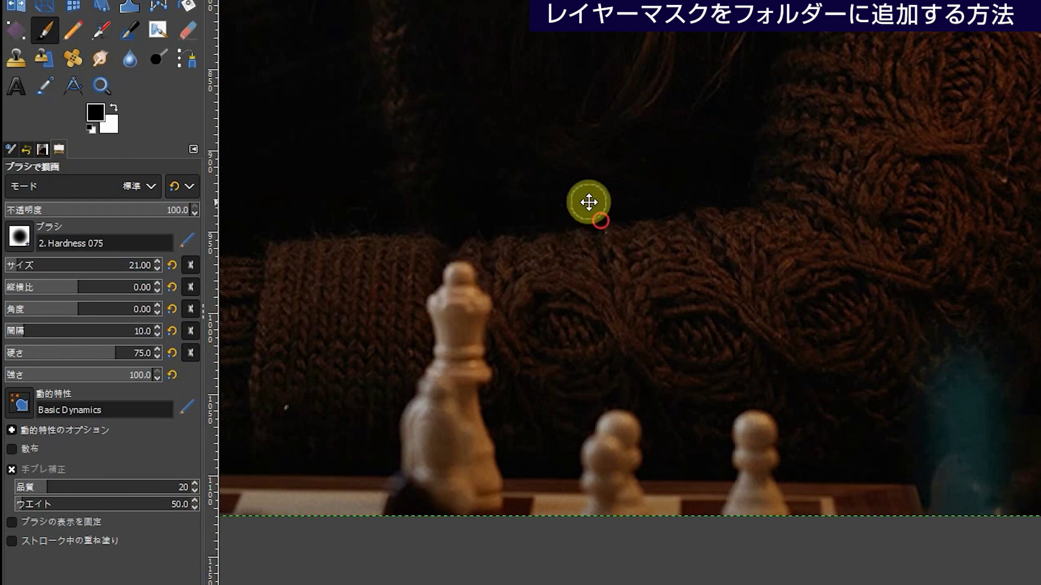